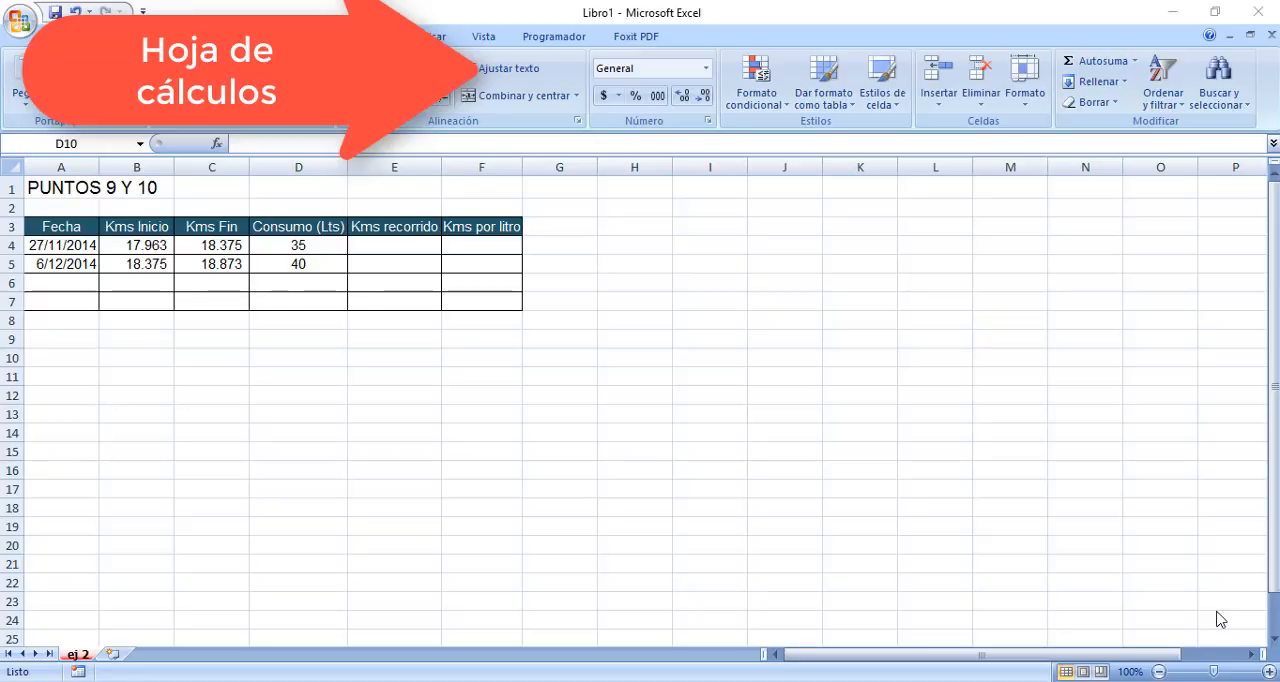
pyautogui.click(399, 245)
pyautogui.click(397, 243)
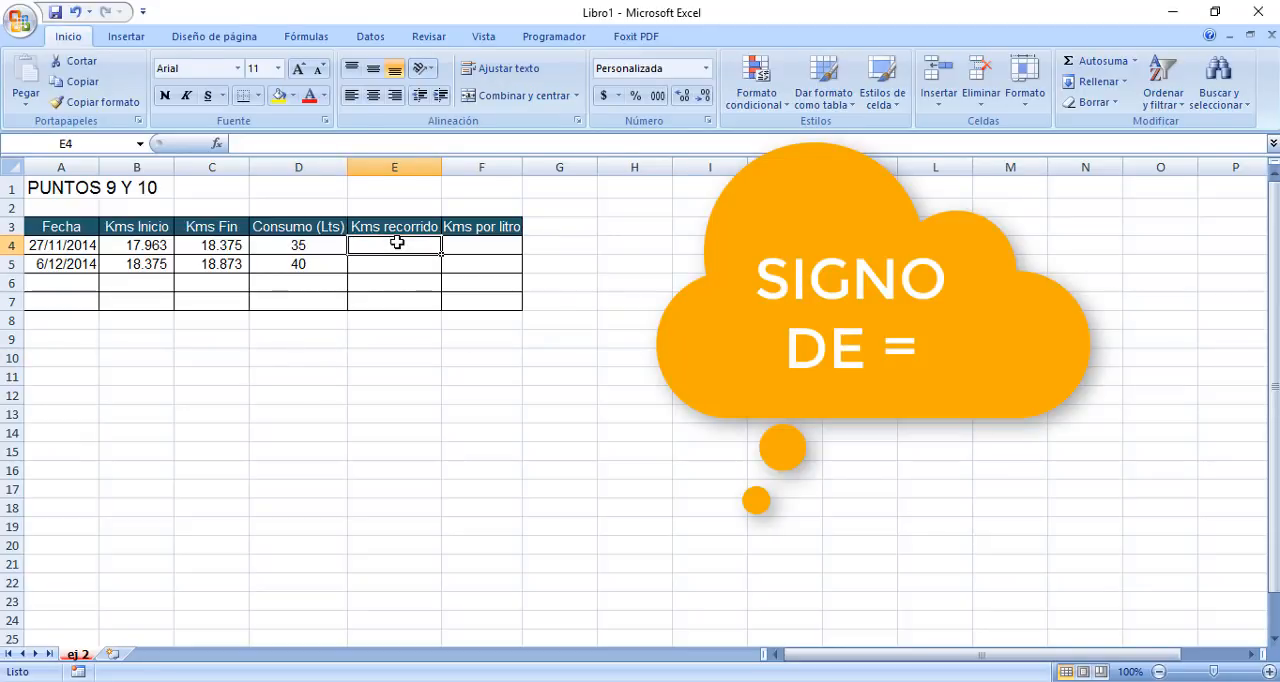
pyautogui.write('=')
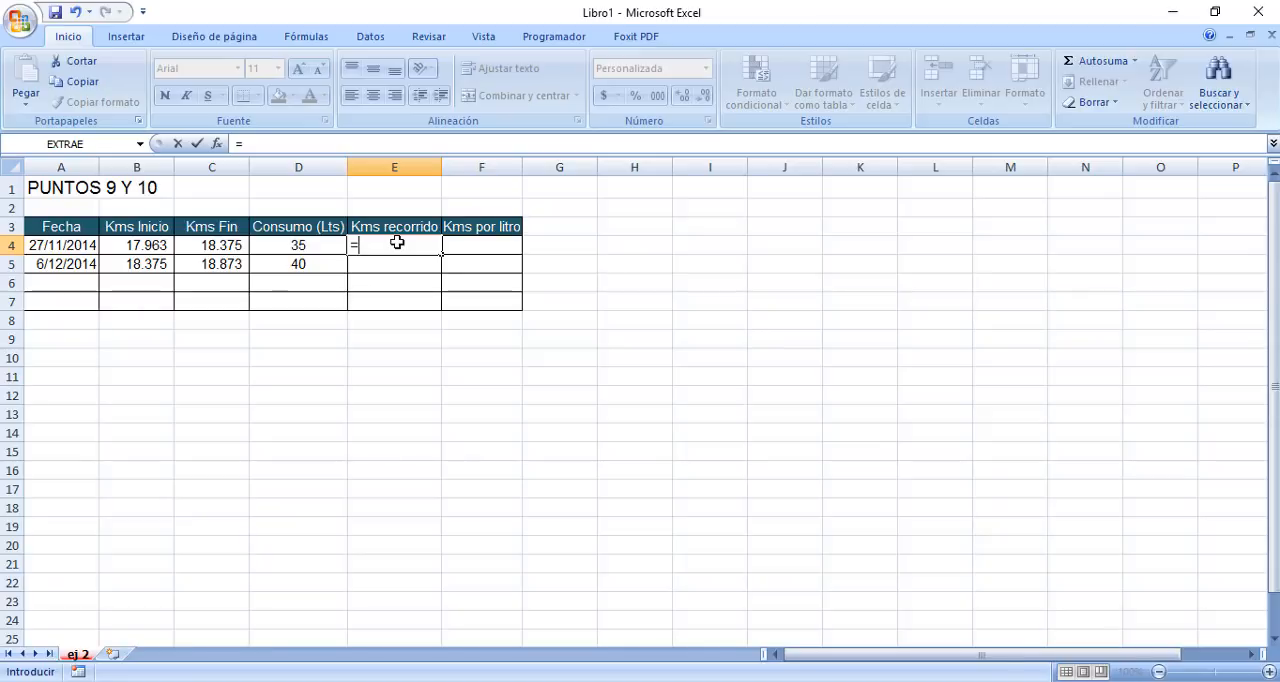
pyautogui.write('18375-179')
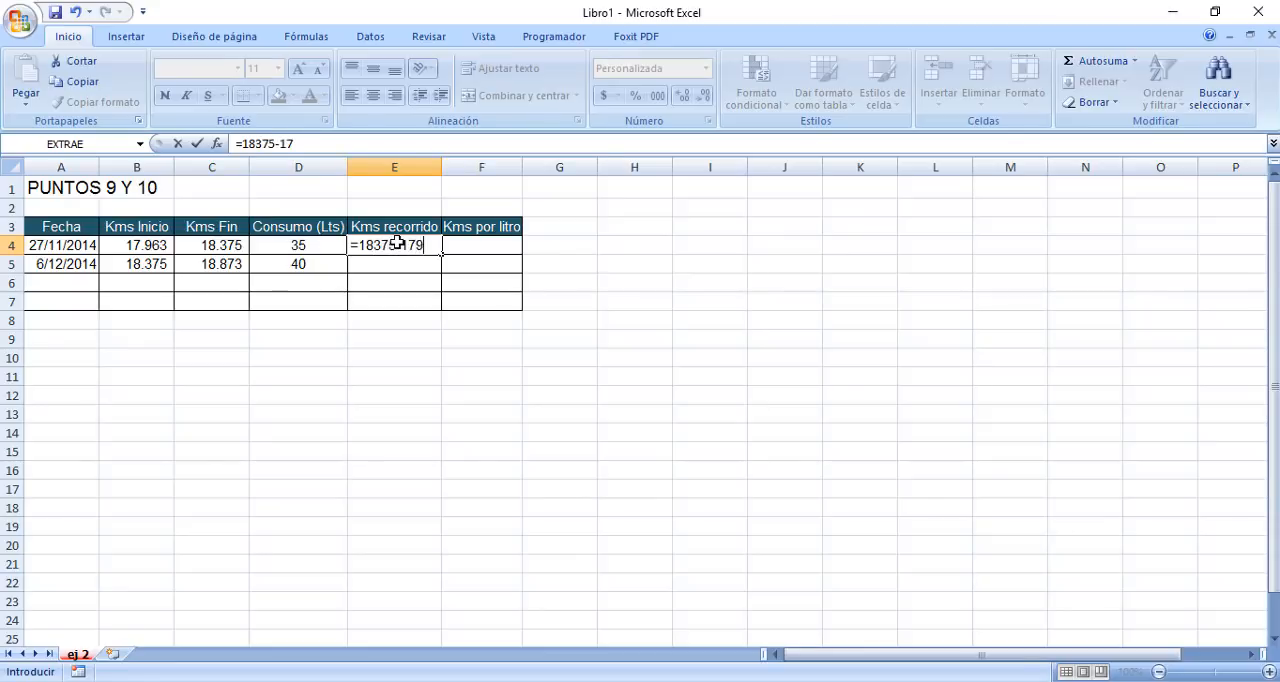
pyautogui.write('63')
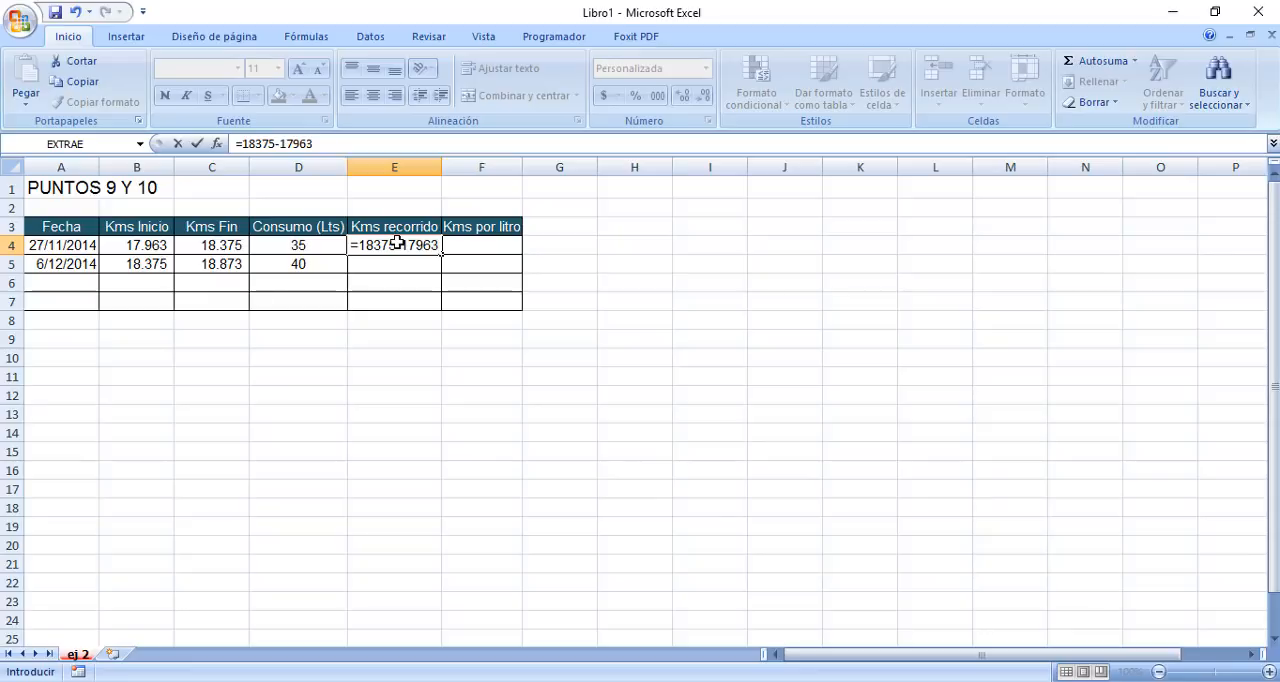
pyautogui.press('Return')
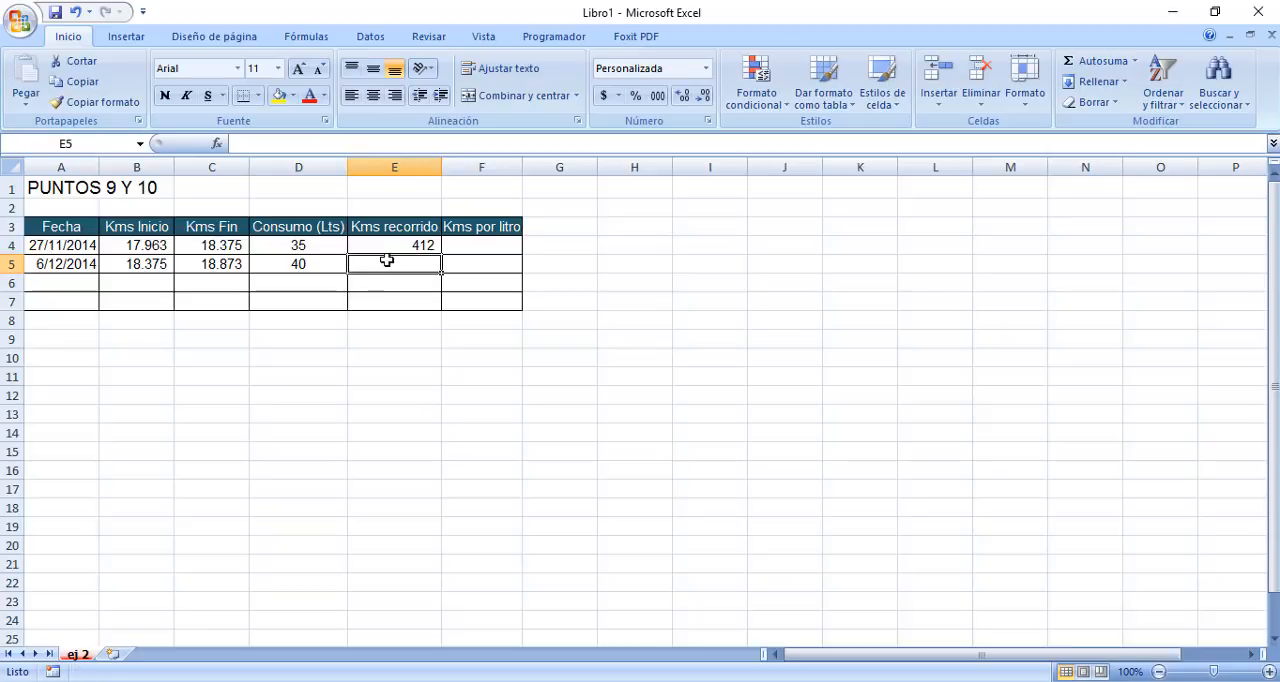
pyautogui.write('=')
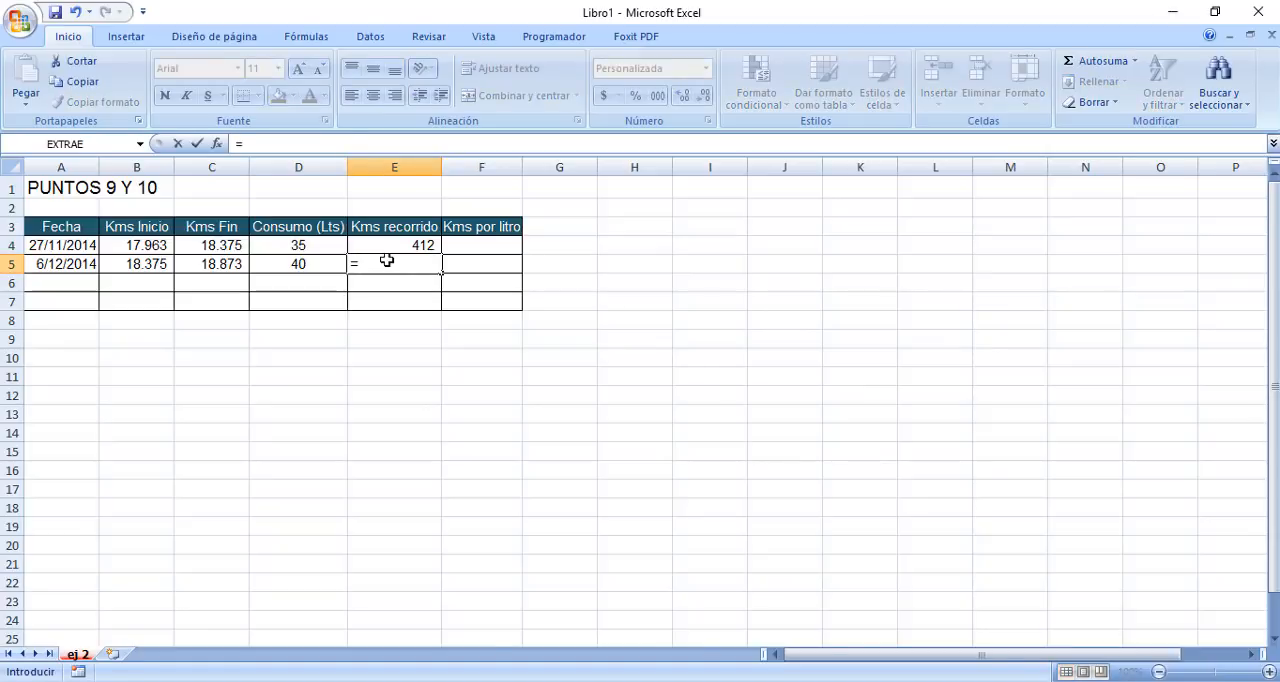
pyautogui.write('18873-183')
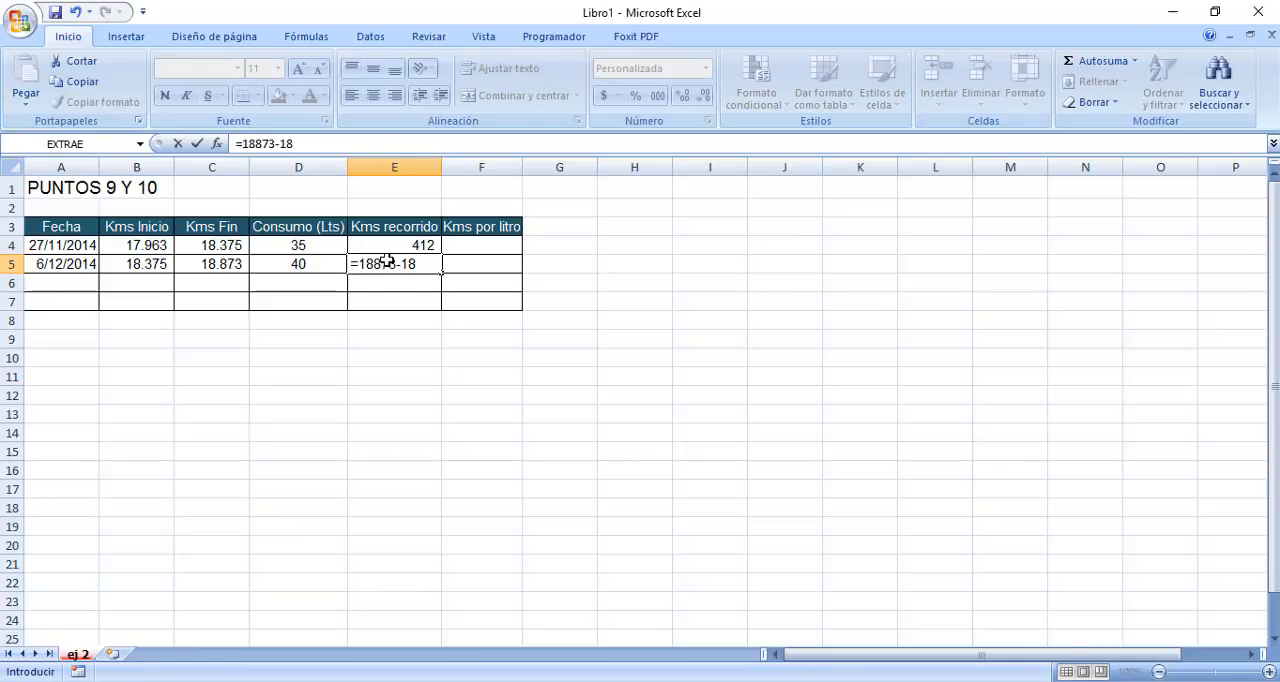
pyautogui.write('75')
pyautogui.press('Return')
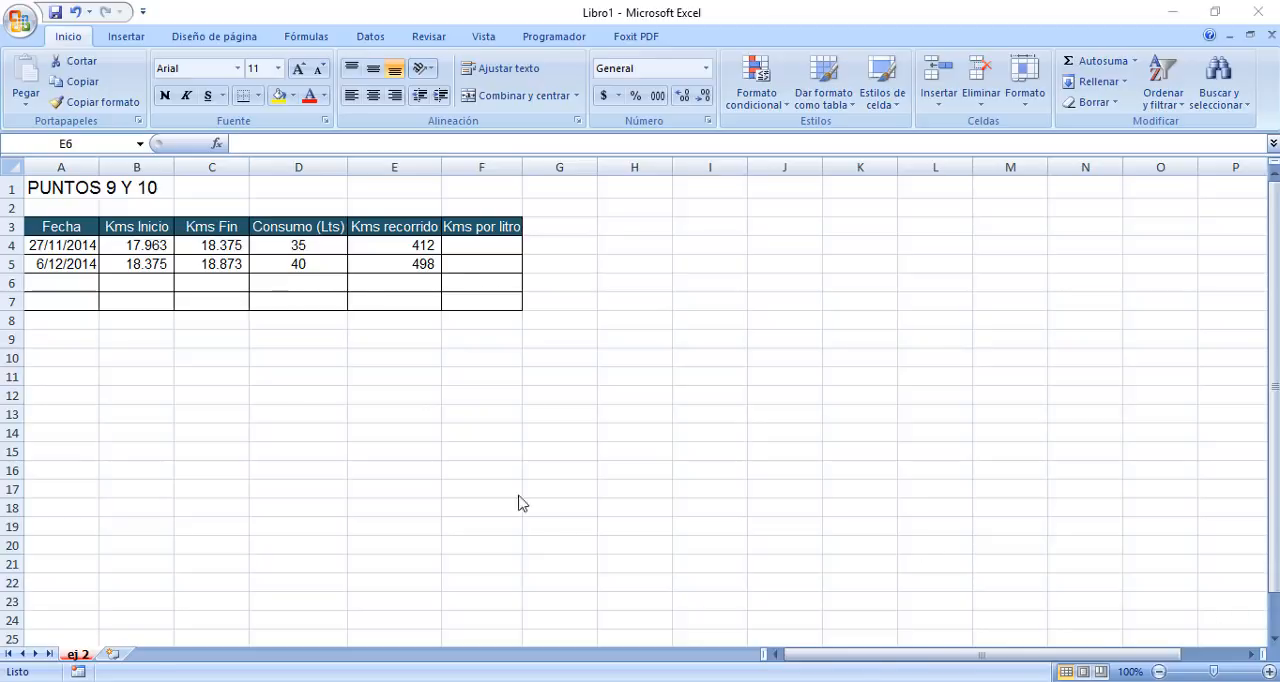
# Clear both literal-number formulas from the Kms recorrido cells E5 and E4.
pyautogui.click(402, 264)
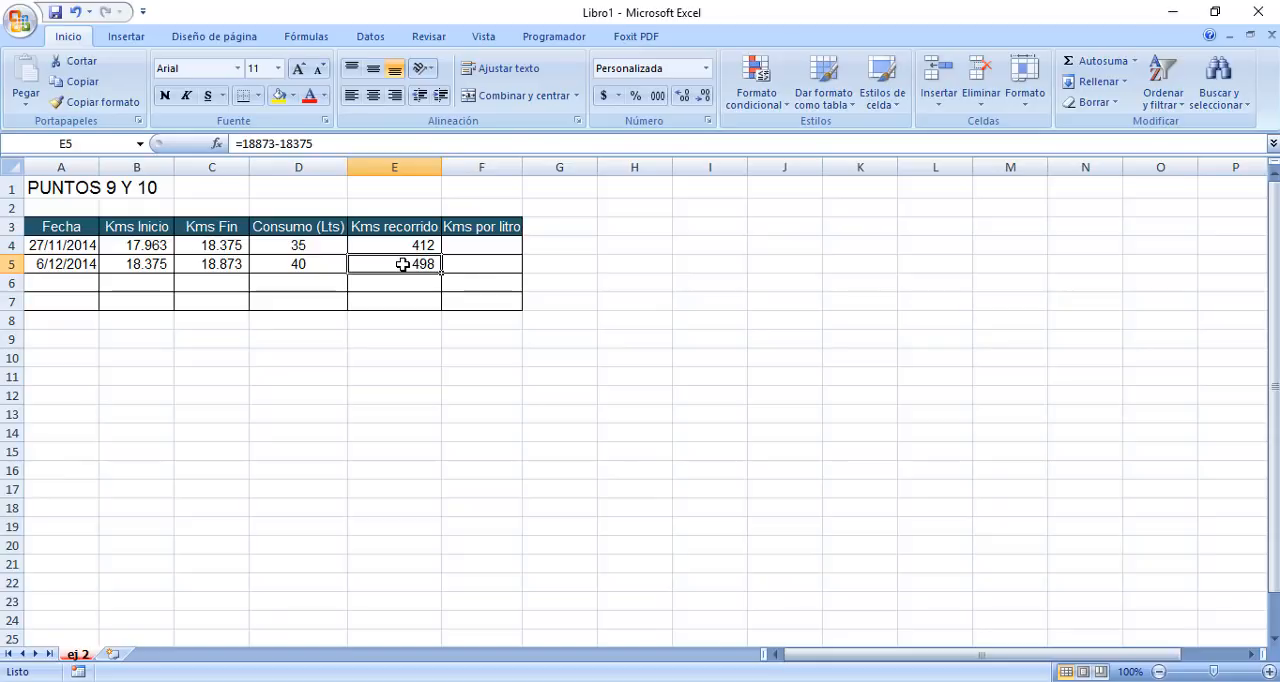
pyautogui.press('Delete')
pyautogui.press('Up')
pyautogui.press('Delete')
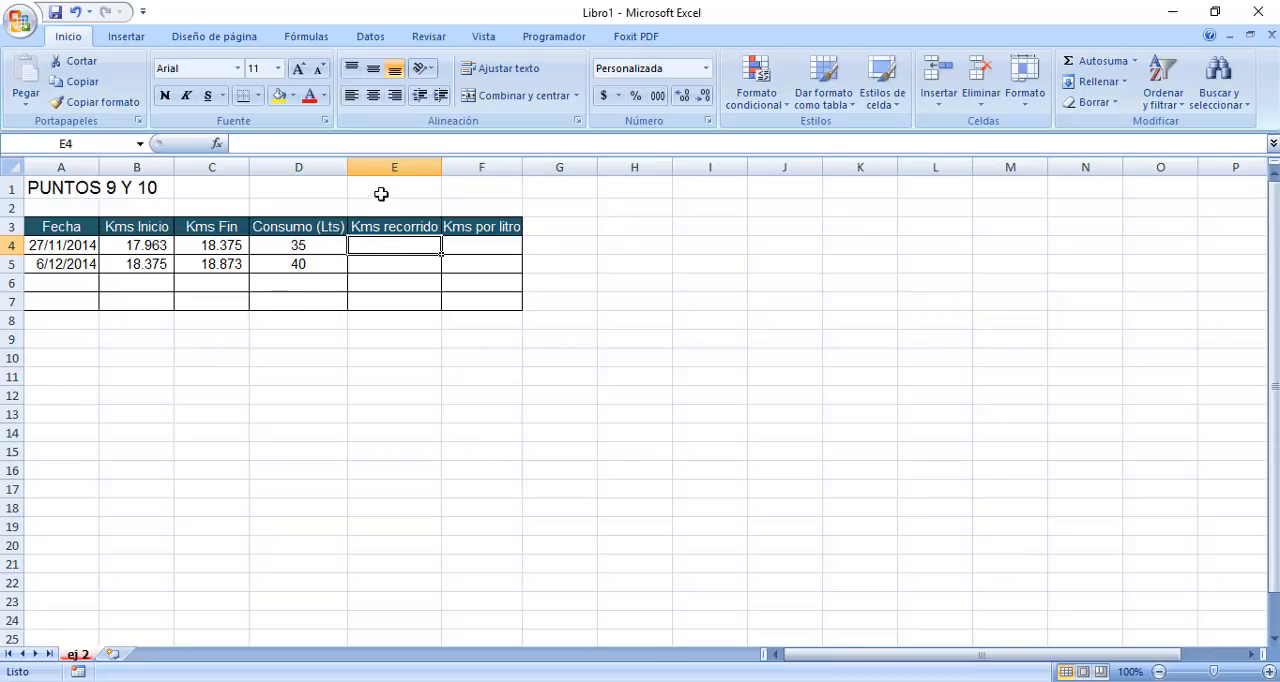
# Enter the title REFERENCIAS RELATIVAS in cell D1 above the table.
pyautogui.click(316, 190)
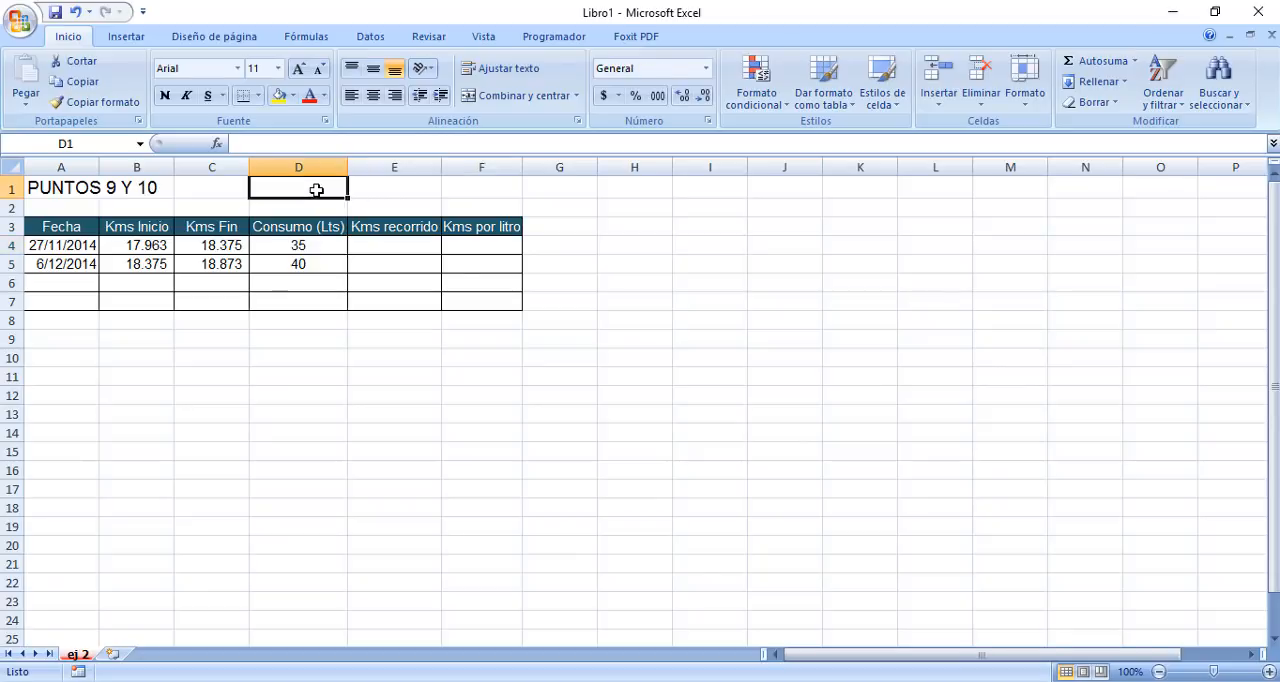
pyautogui.write('REF')
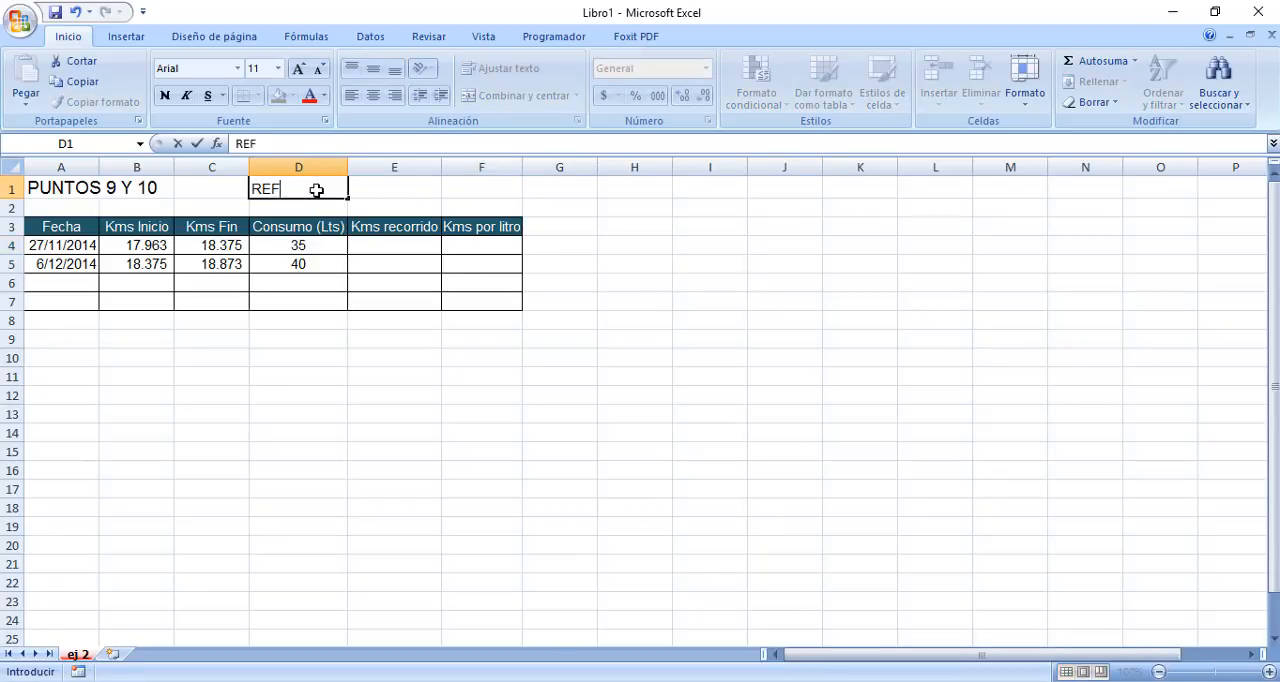
pyautogui.write('ERENCIAS')
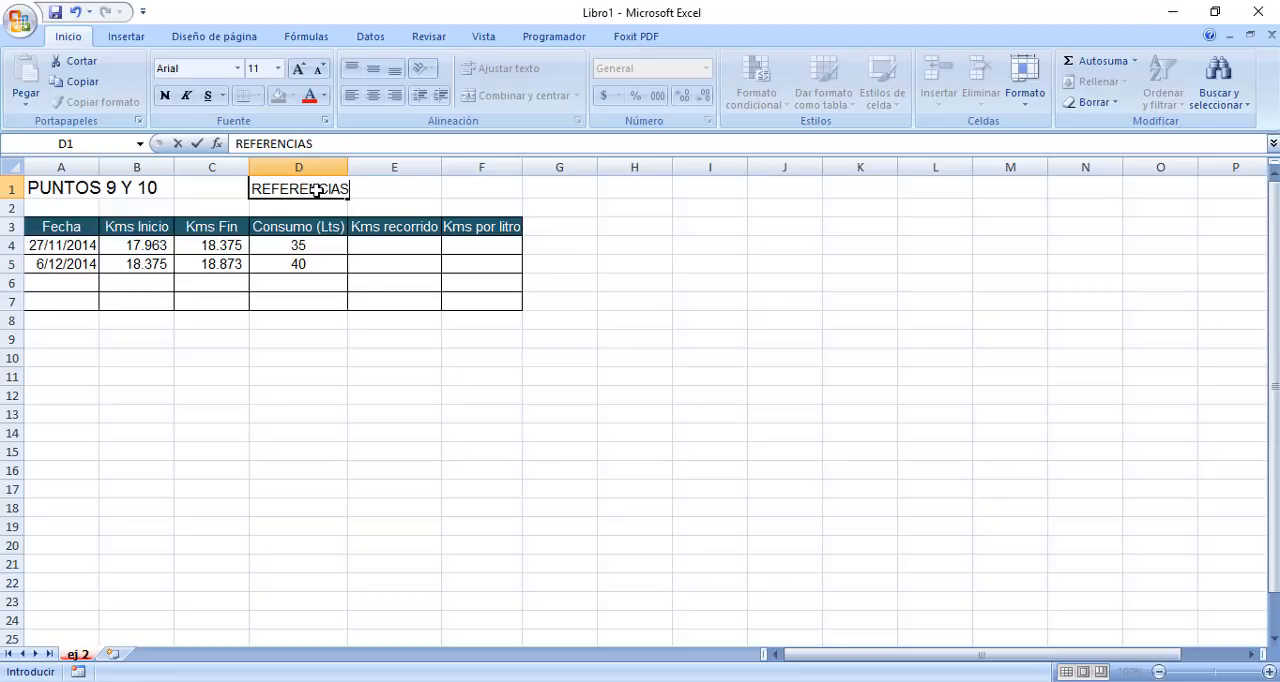
pyautogui.write(' RELATIVAS')
pyautogui.press('Return')
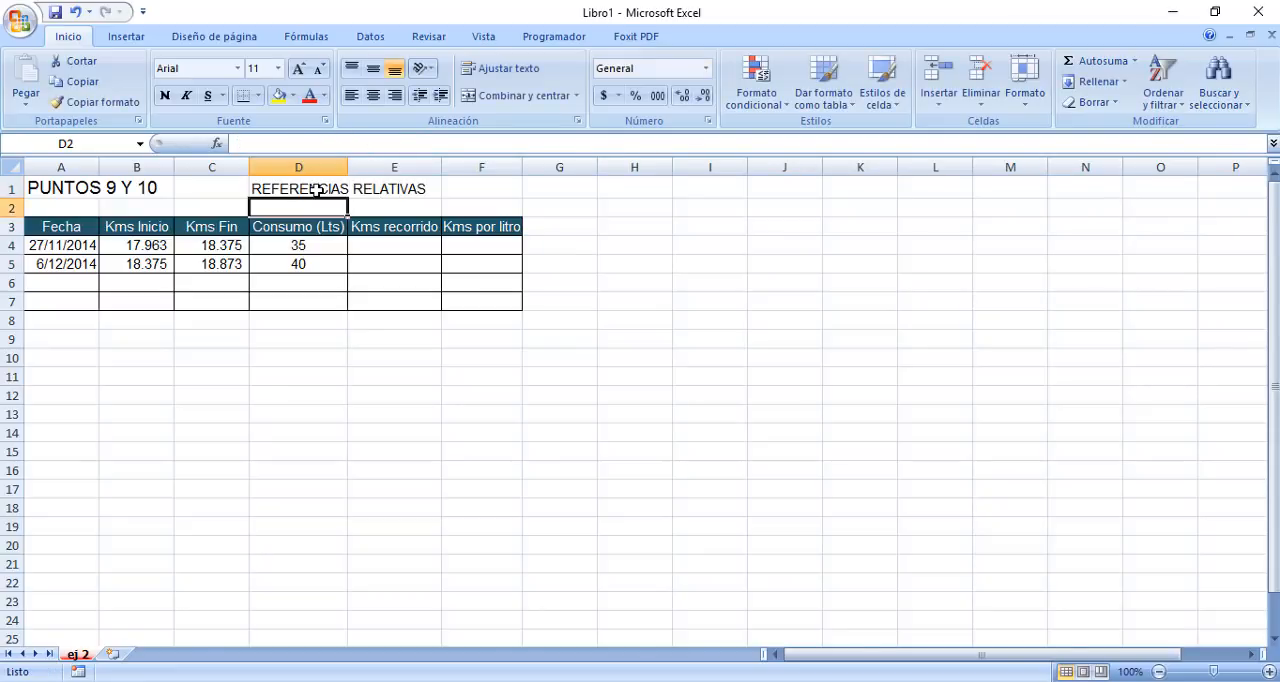
# Format the REFERENCIAS RELATIVAS title as bold 14-point text with yellow fill, merged and centred across D1:F1.
pyautogui.moveTo(316, 190); pyautogui.dragTo(393, 185)
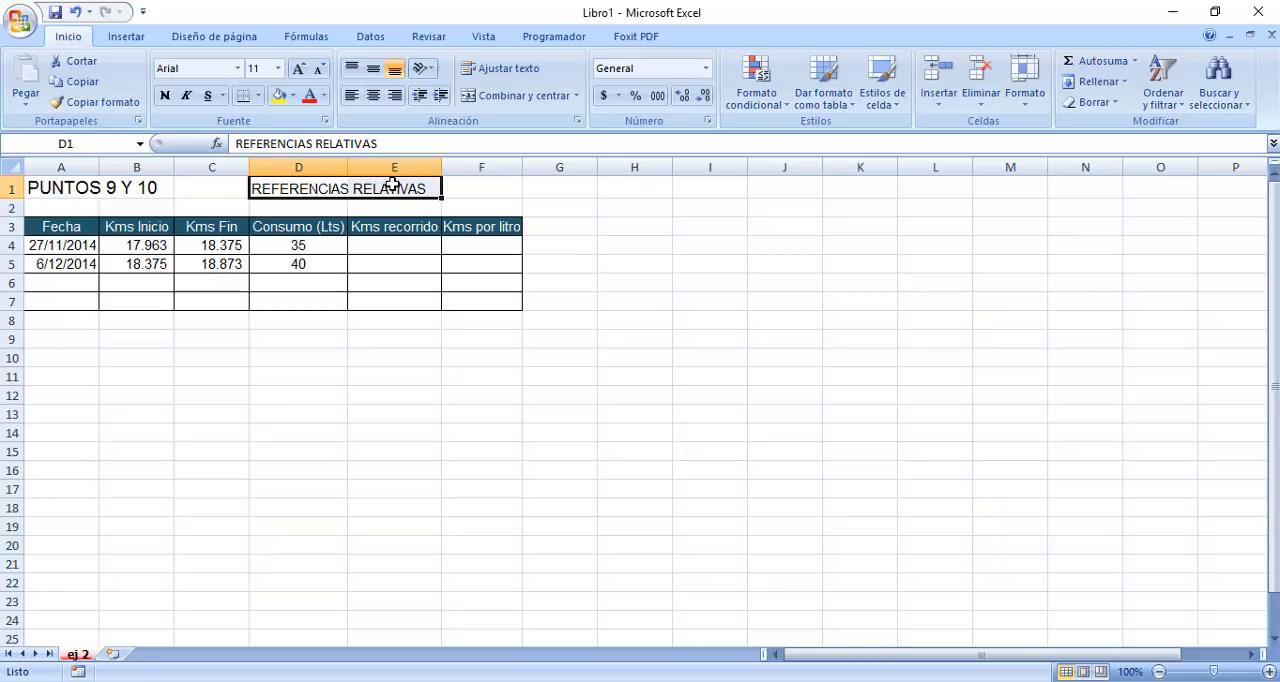
pyautogui.click(165, 95)
pyautogui.click(278, 95)
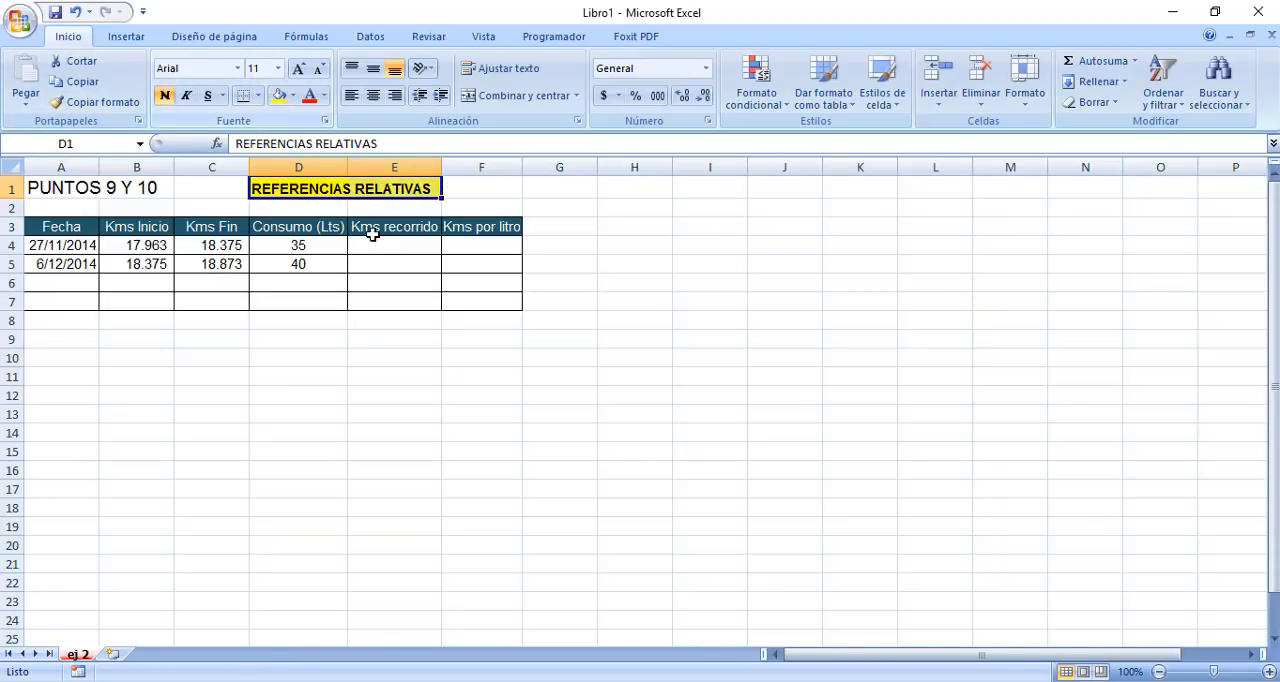
pyautogui.click(302, 74)
pyautogui.click(302, 74)
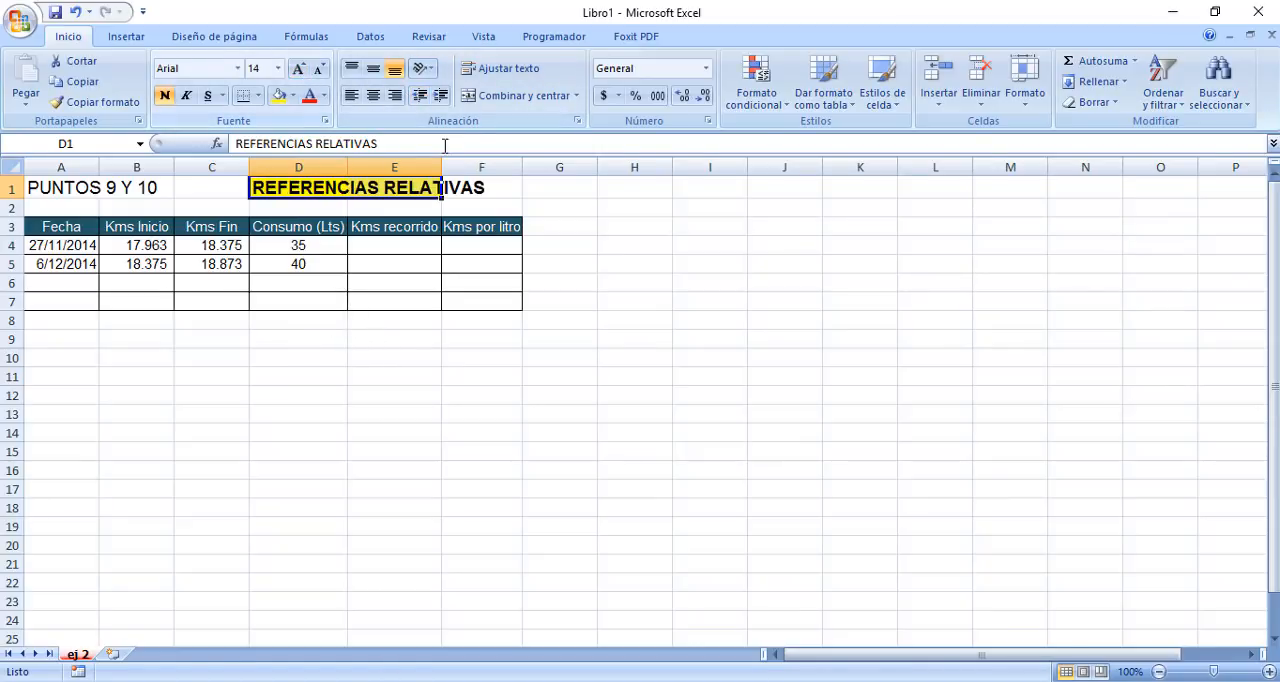
pyautogui.moveTo(349, 188); pyautogui.dragTo(494, 178)
pyautogui.click(520, 97)
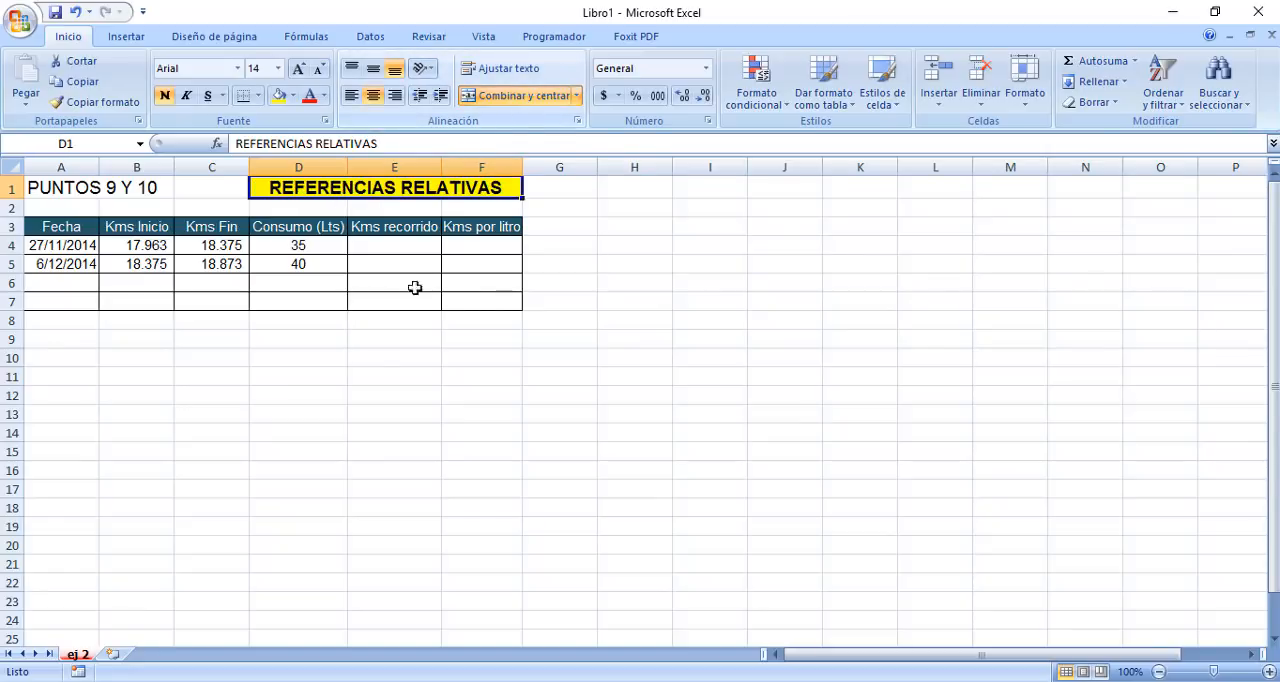
pyautogui.click(339, 341)
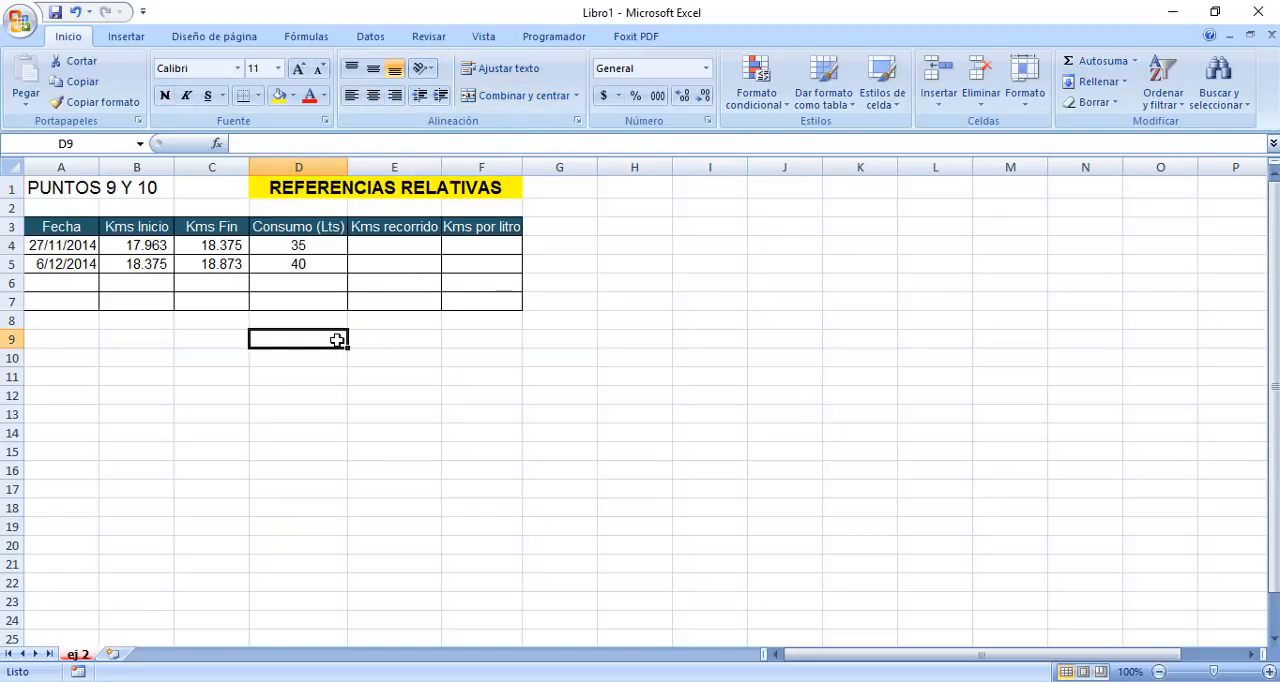
pyautogui.click(212, 375)
pyautogui.click(332, 401)
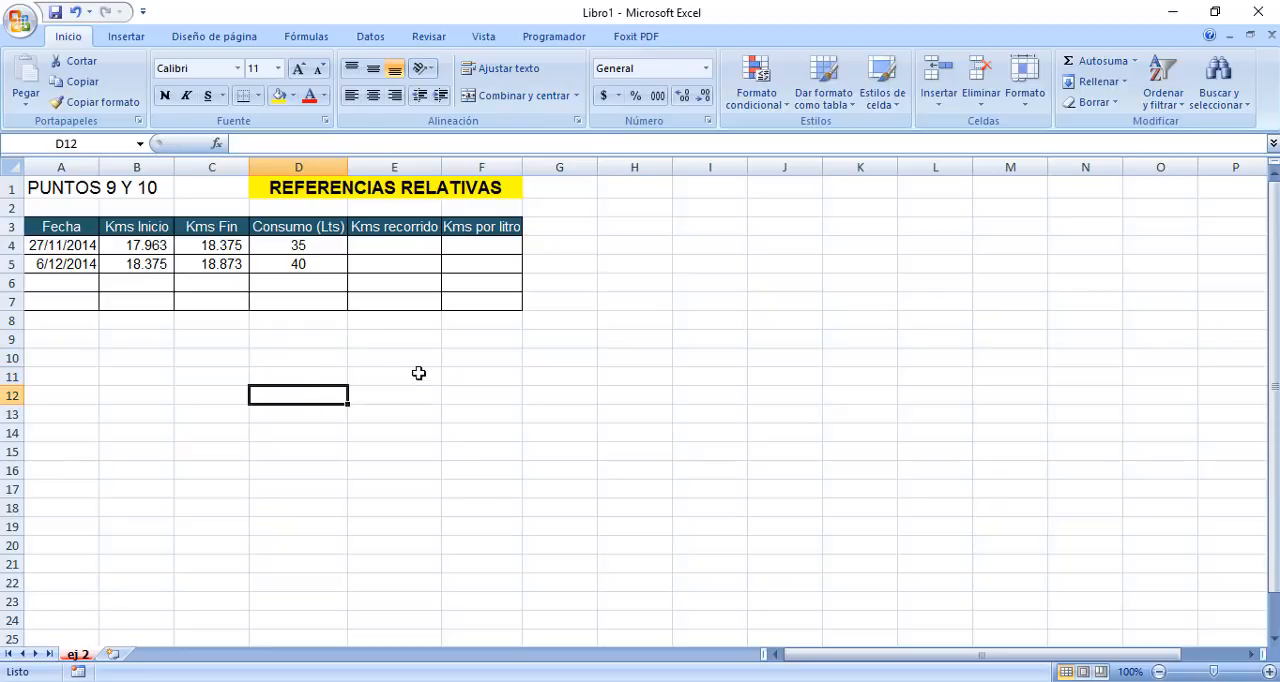
pyautogui.click(419, 373)
pyautogui.click(457, 326)
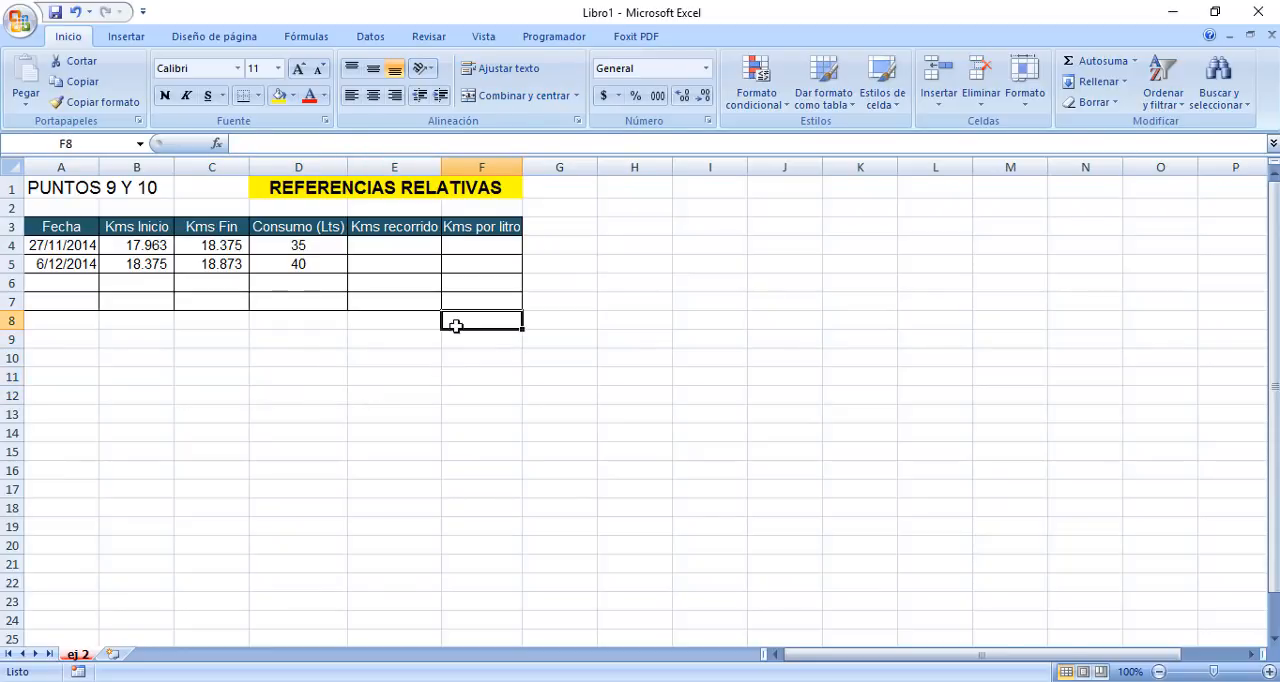
pyautogui.click(286, 362)
pyautogui.click(150, 375)
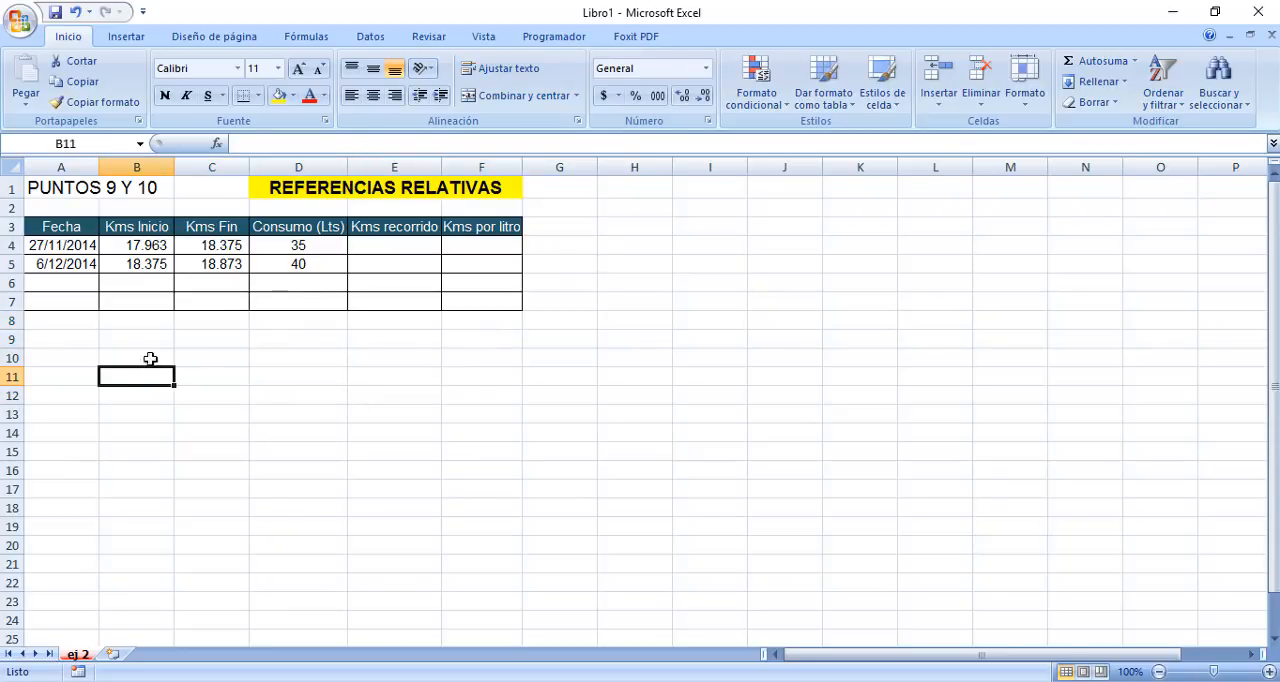
pyautogui.click(149, 345)
pyautogui.click(212, 358)
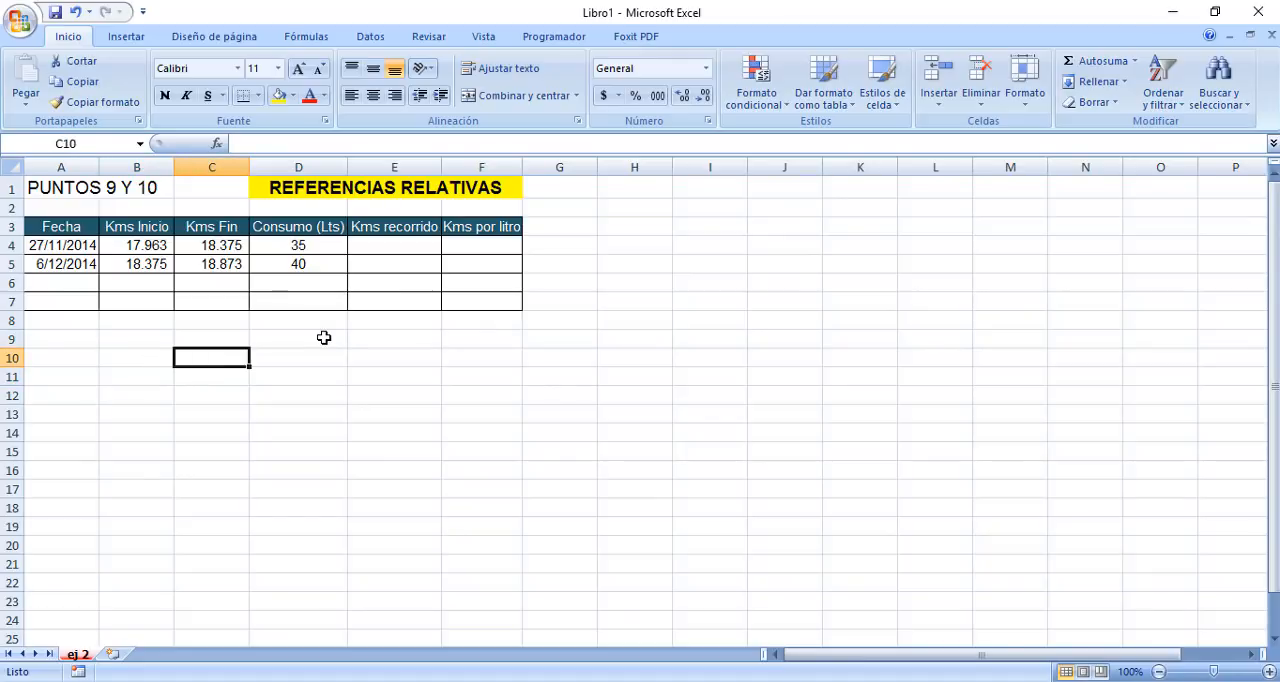
pyautogui.moveTo(323, 337); pyautogui.dragTo(374, 337)
pyautogui.click(374, 337)
pyautogui.click(387, 378)
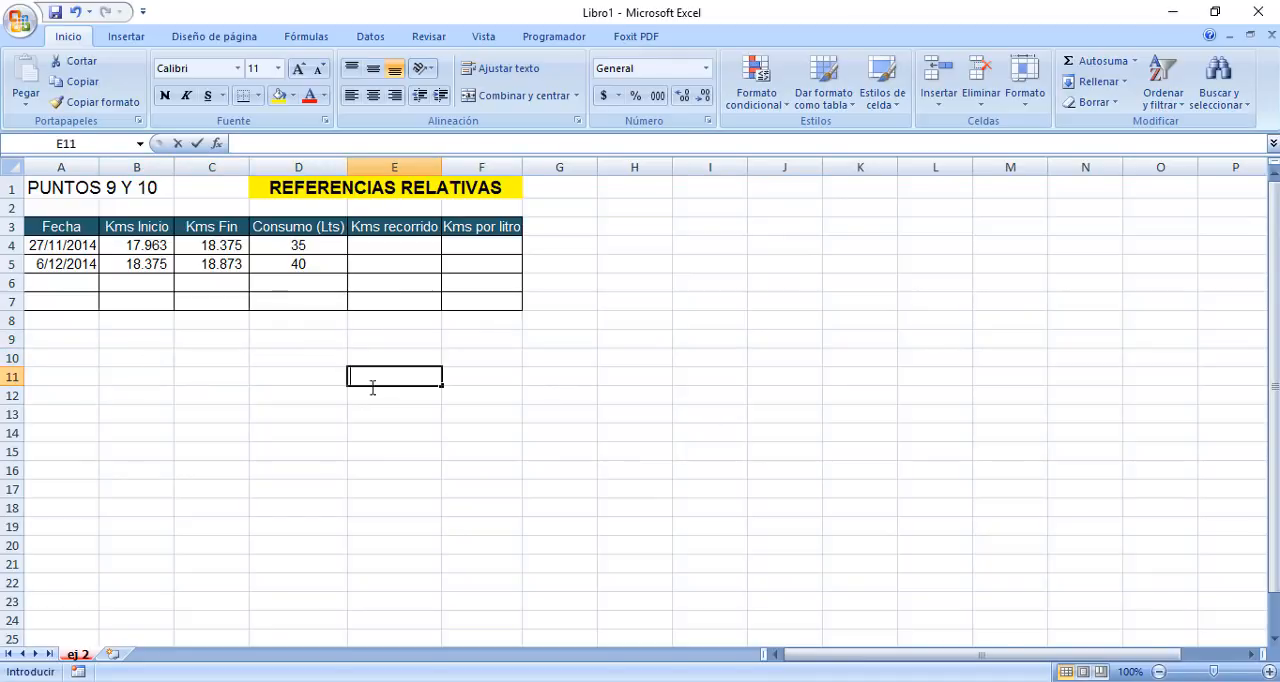
pyautogui.click(341, 398)
pyautogui.click(323, 357)
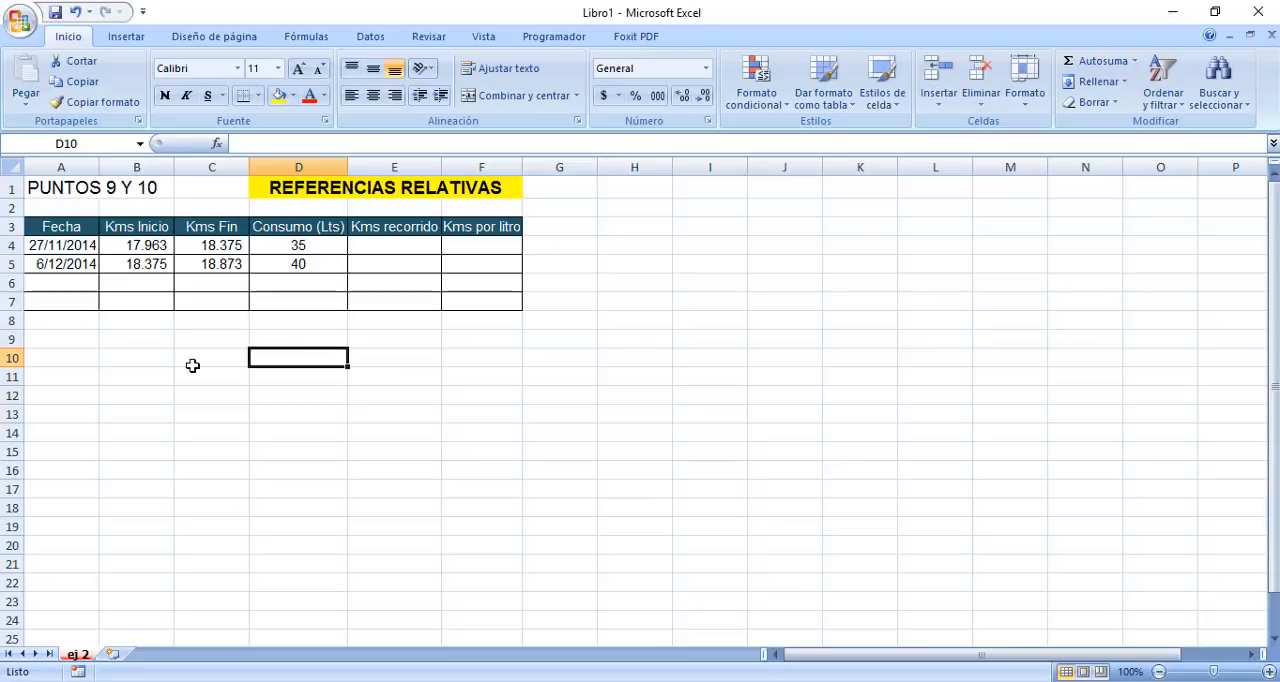
pyautogui.click(191, 364)
pyautogui.click(143, 346)
pyautogui.click(148, 382)
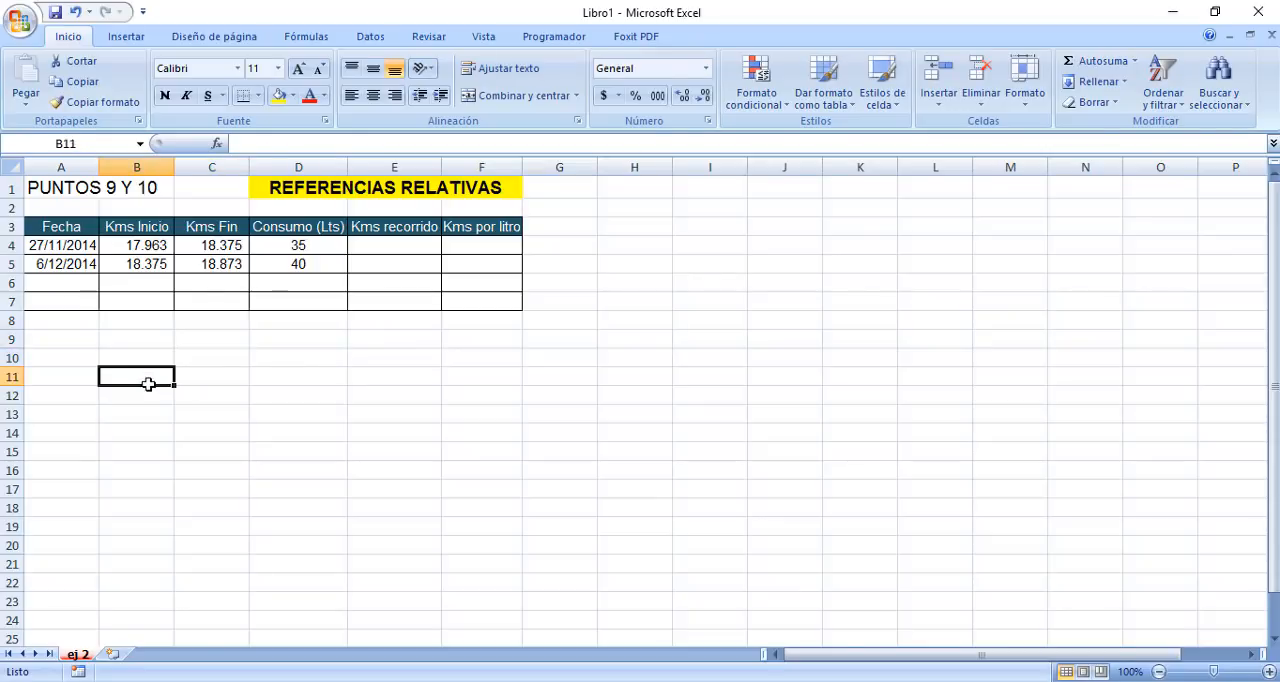
pyautogui.click(191, 388)
pyautogui.click(212, 355)
pyautogui.click(260, 358)
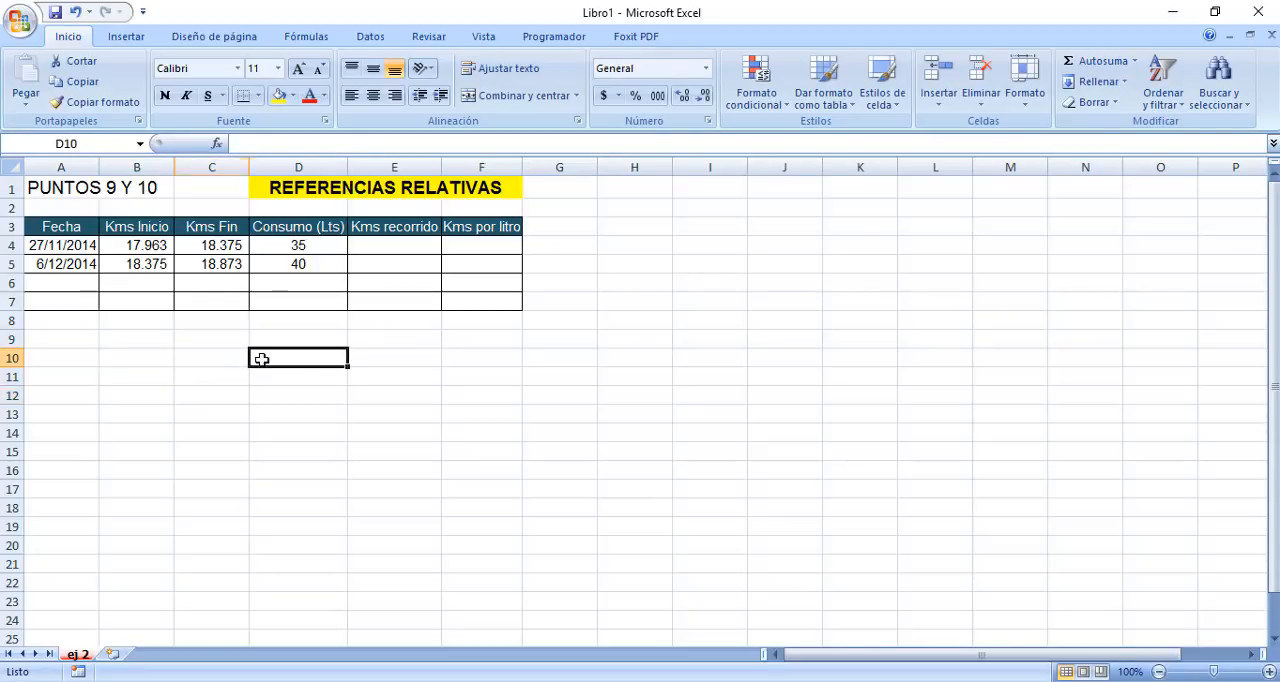
pyautogui.moveTo(320, 326); pyautogui.dragTo(338, 344)
pyautogui.click(397, 408)
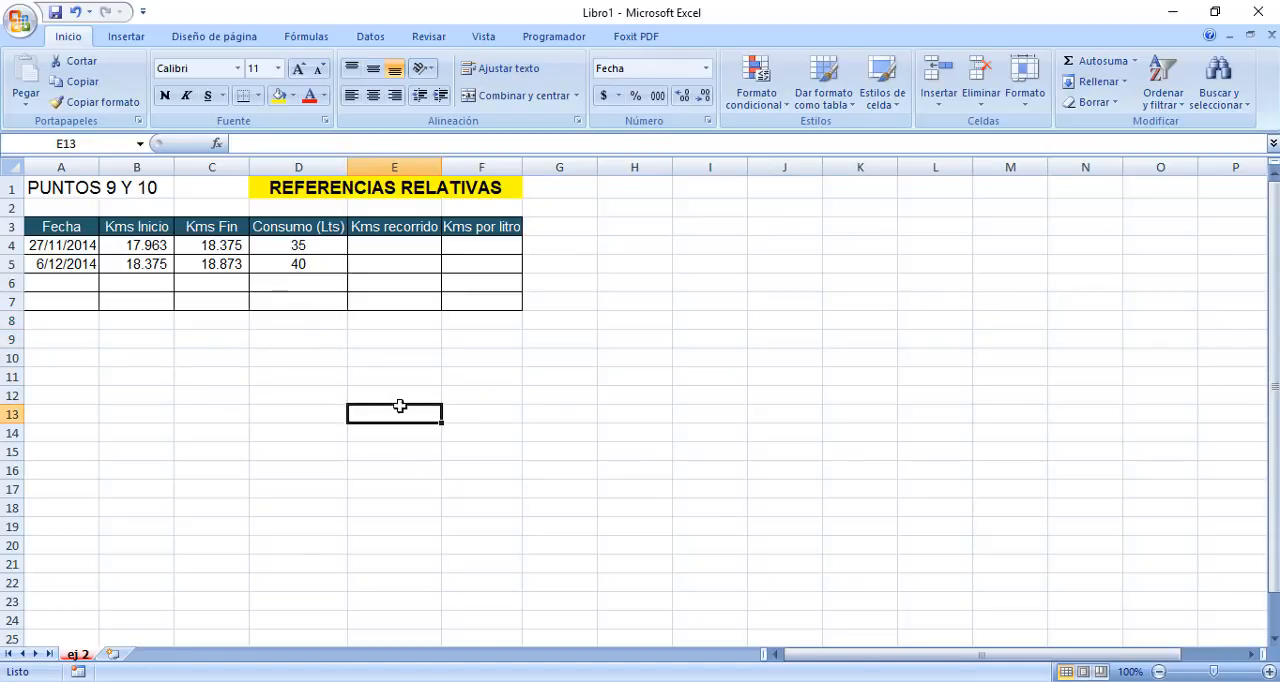
pyautogui.click(664, 238)
pyautogui.click(690, 209)
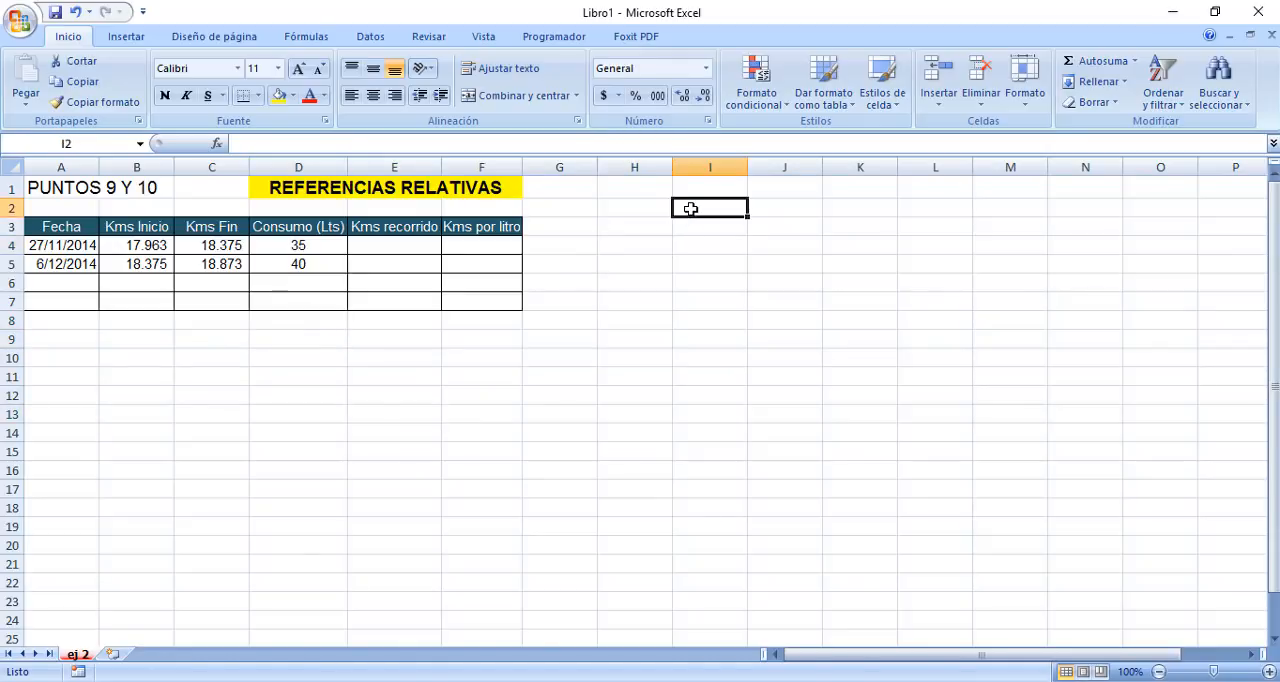
pyautogui.click(694, 242)
pyautogui.doubleClick(699, 243)
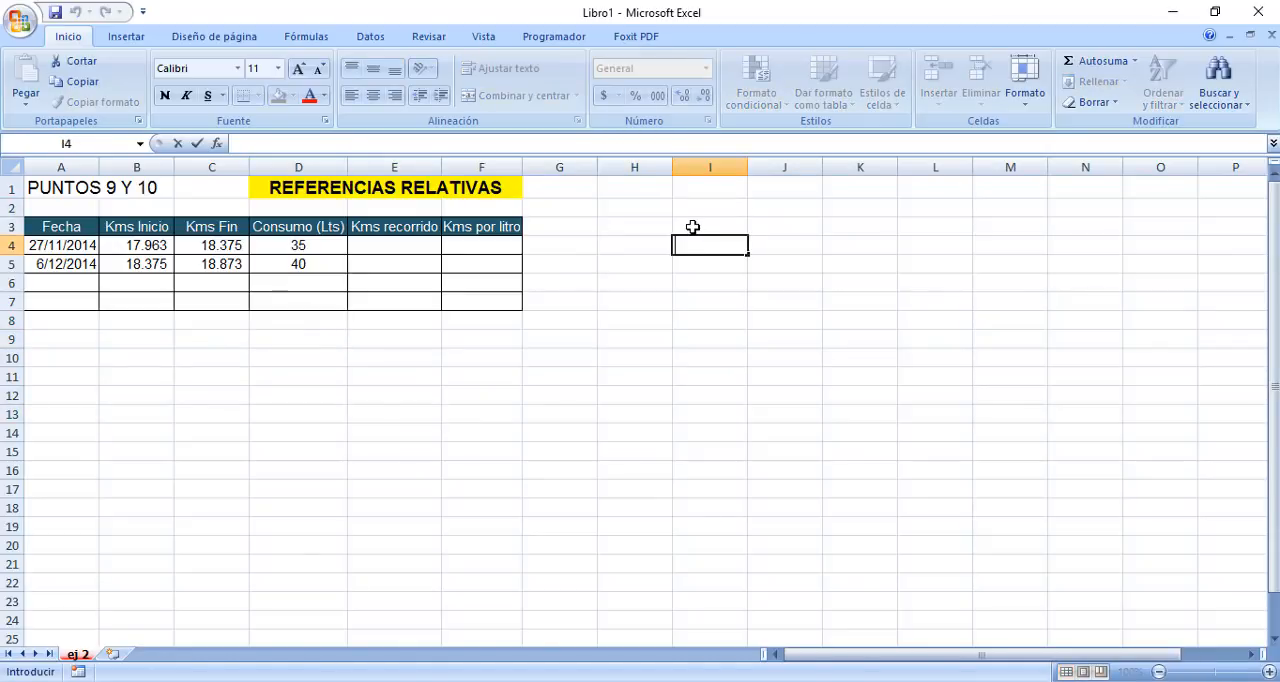
pyautogui.click(691, 223)
pyautogui.click(691, 279)
pyautogui.doubleClick(691, 279)
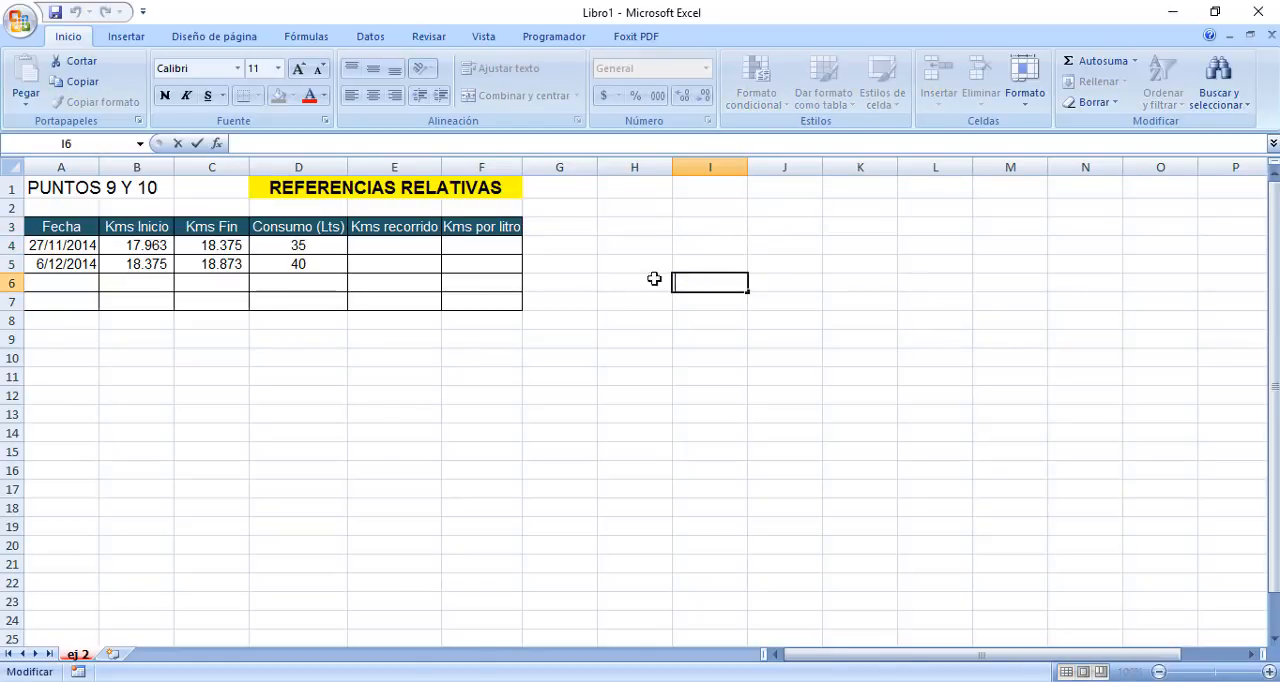
pyautogui.click(634, 286)
pyautogui.click(634, 226)
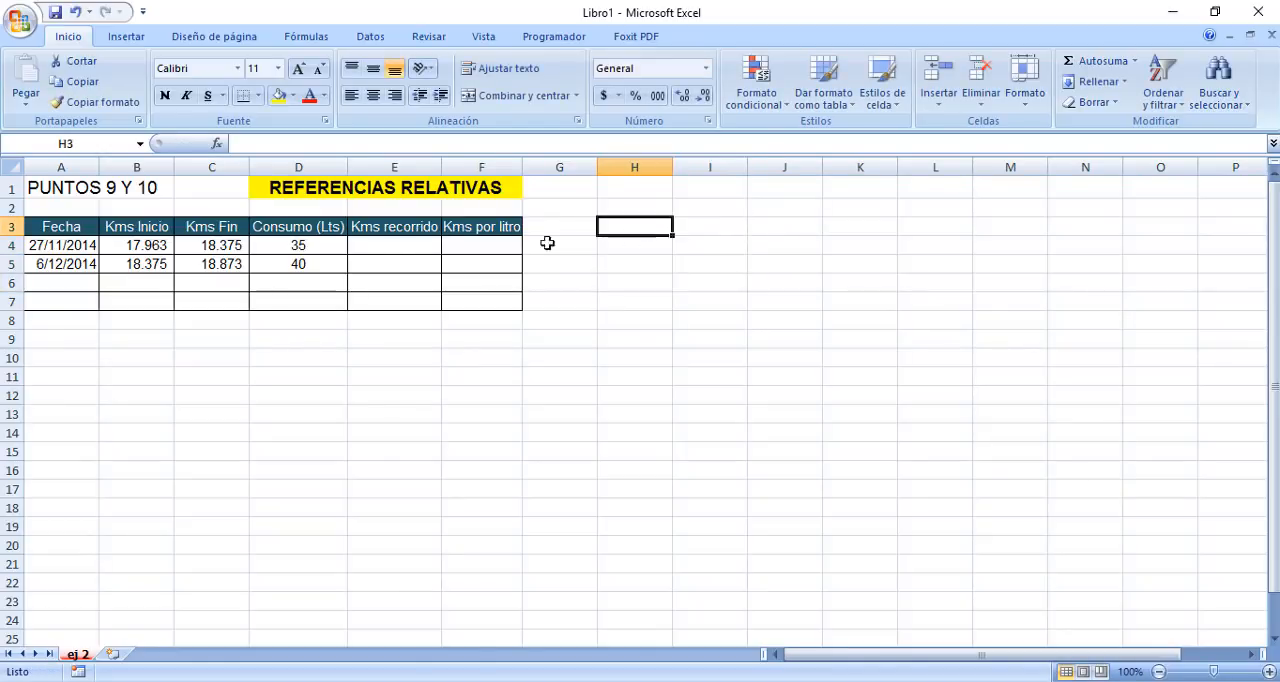
# Start the Kms recorrido formula for 27/11/2014 in E4, subtracting the Kms Inicio cell from Kms Fin cell C4.
pyautogui.click(368, 250)
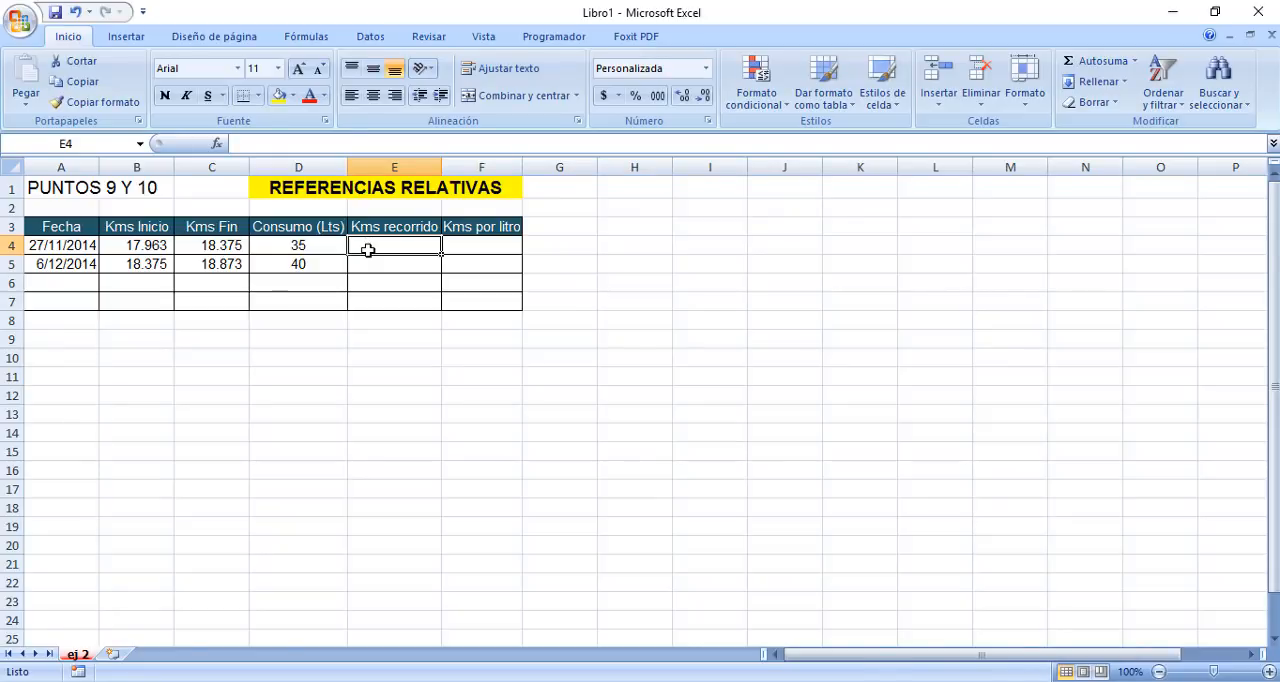
pyautogui.write('=')
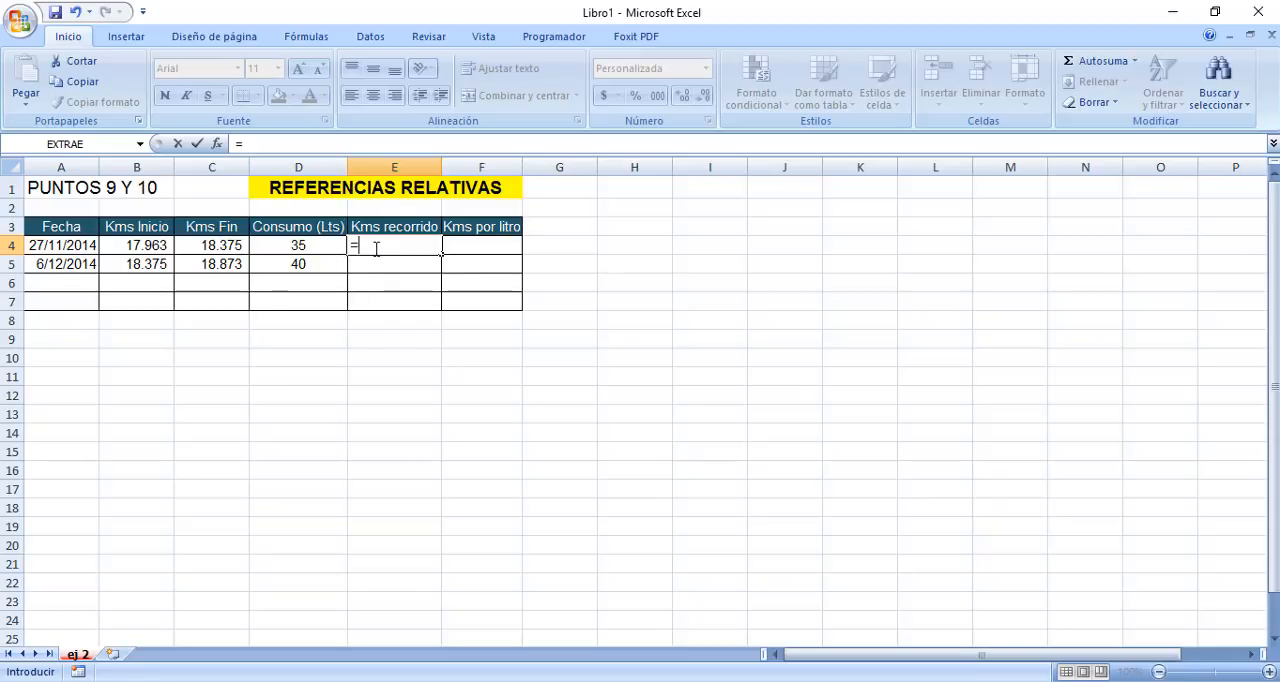
pyautogui.click(230, 245)
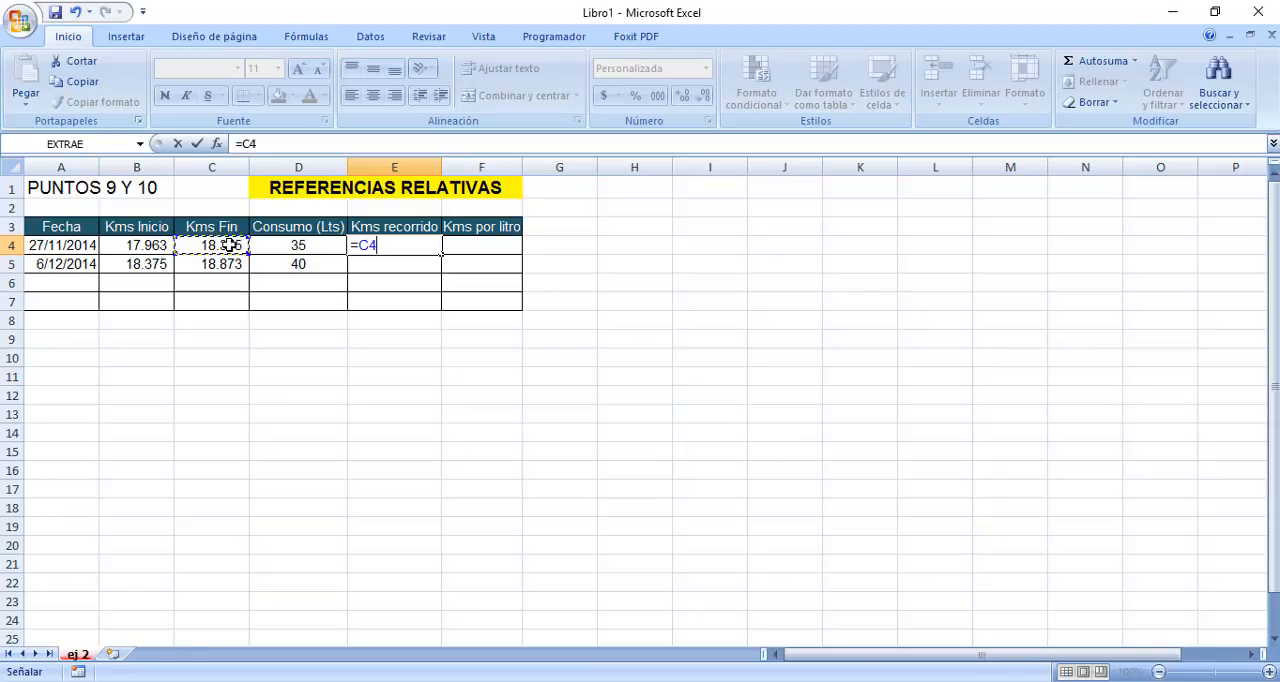
pyautogui.write('-')
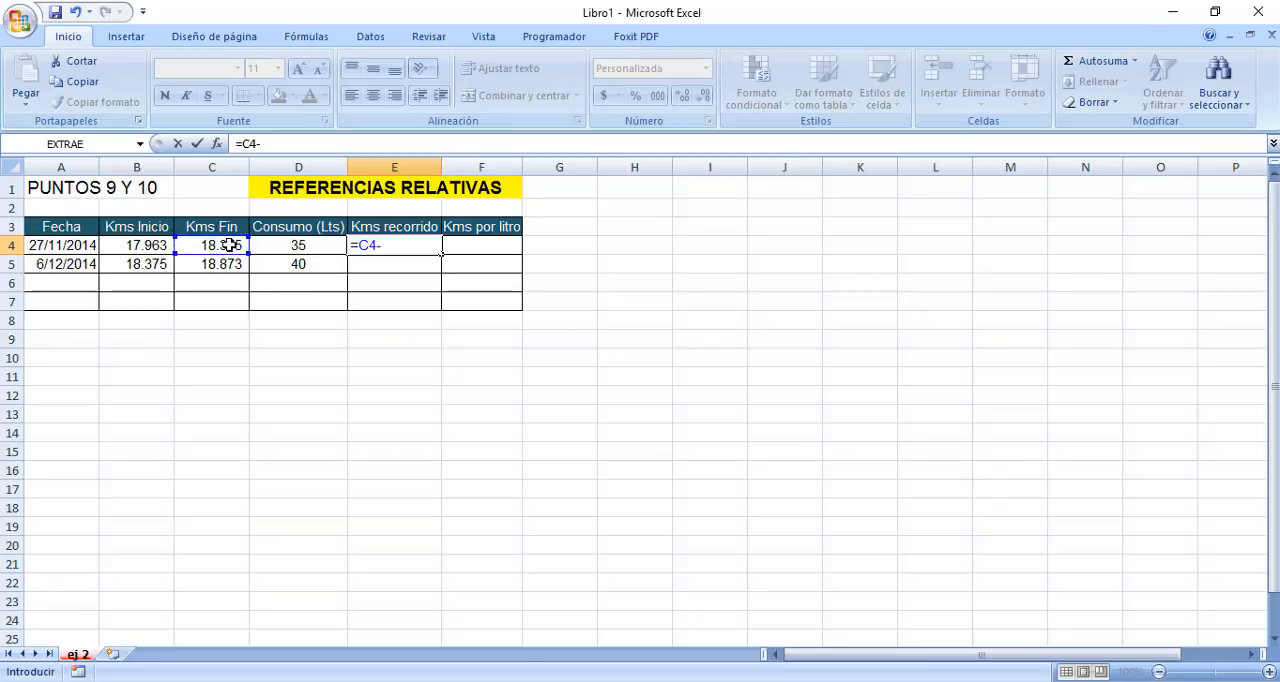
pyautogui.click(149, 243)
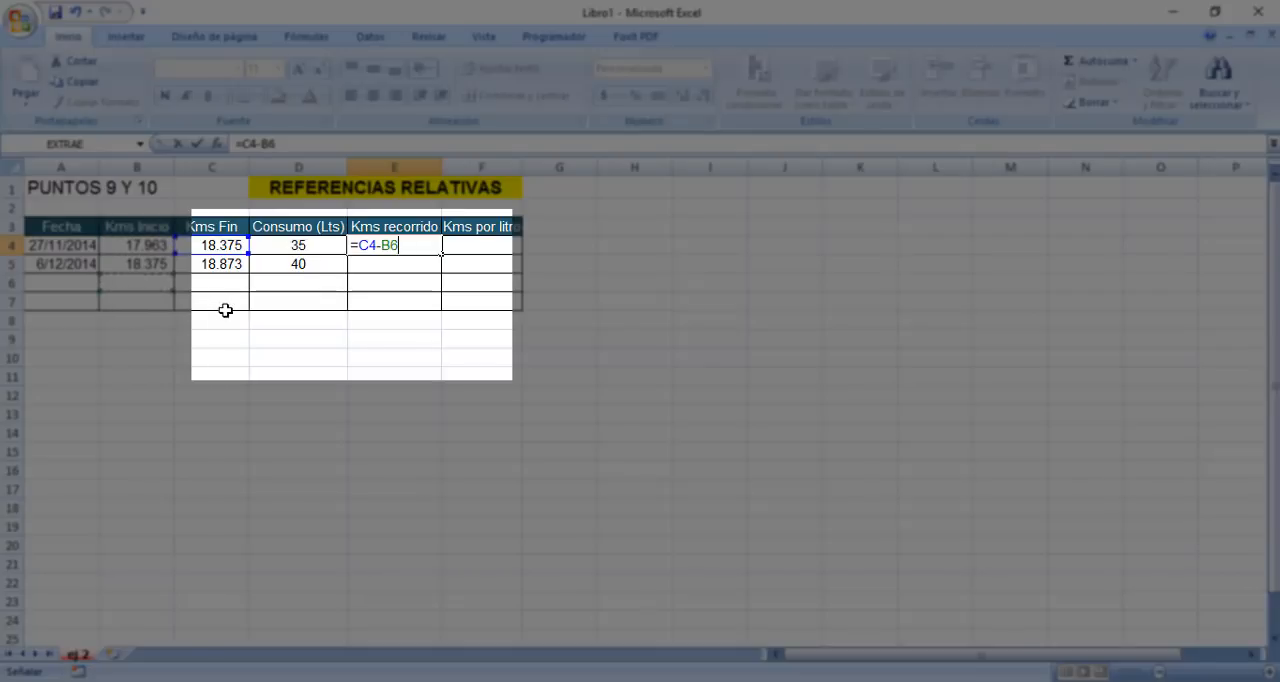
# Try pointing the subtracted reference in the unfinished E4 formula at various empty cells, such as D6, E13, D9 and B7.
pyautogui.click(290, 284)
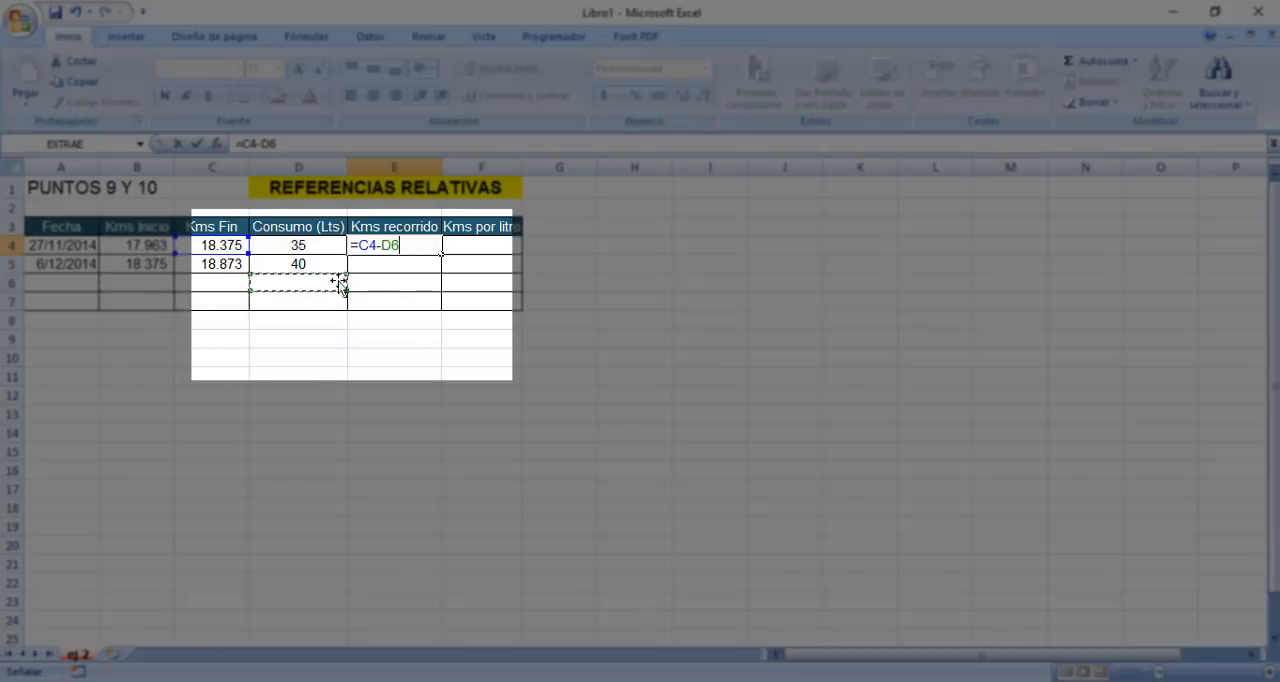
pyautogui.click(415, 302)
pyautogui.click(480, 278)
pyautogui.click(395, 414)
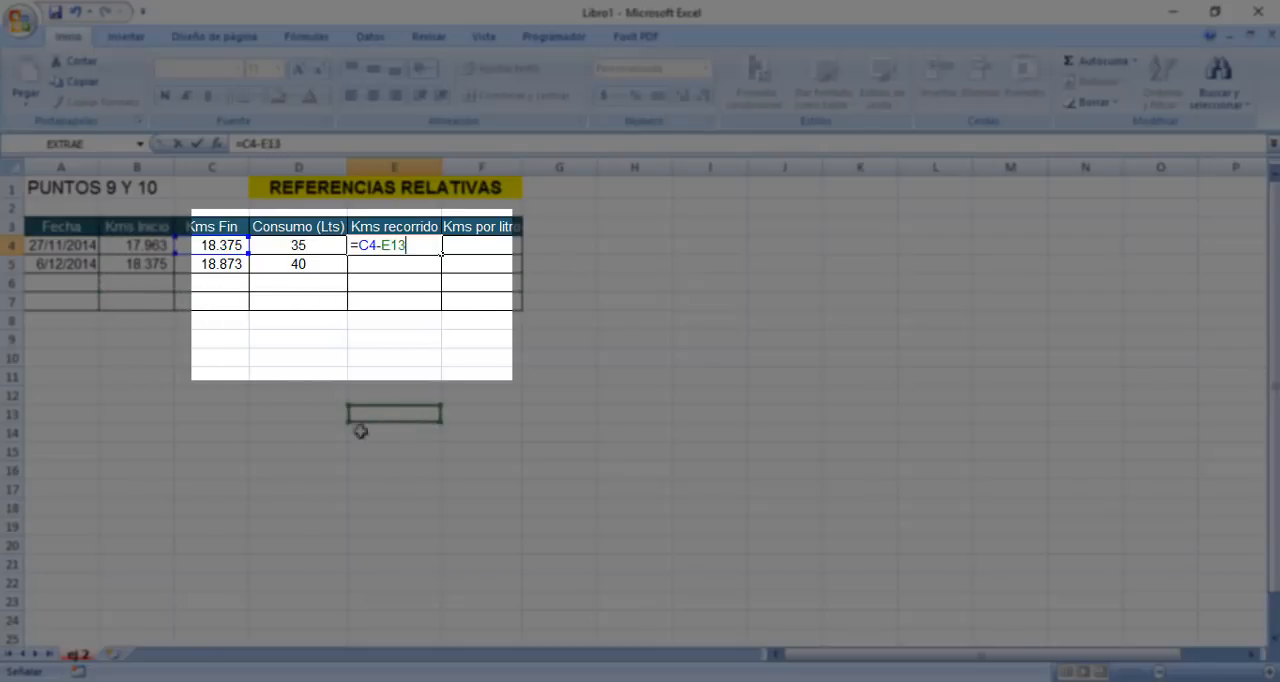
pyautogui.click(214, 457)
pyautogui.click(212, 380)
pyautogui.click(368, 410)
pyautogui.click(342, 347)
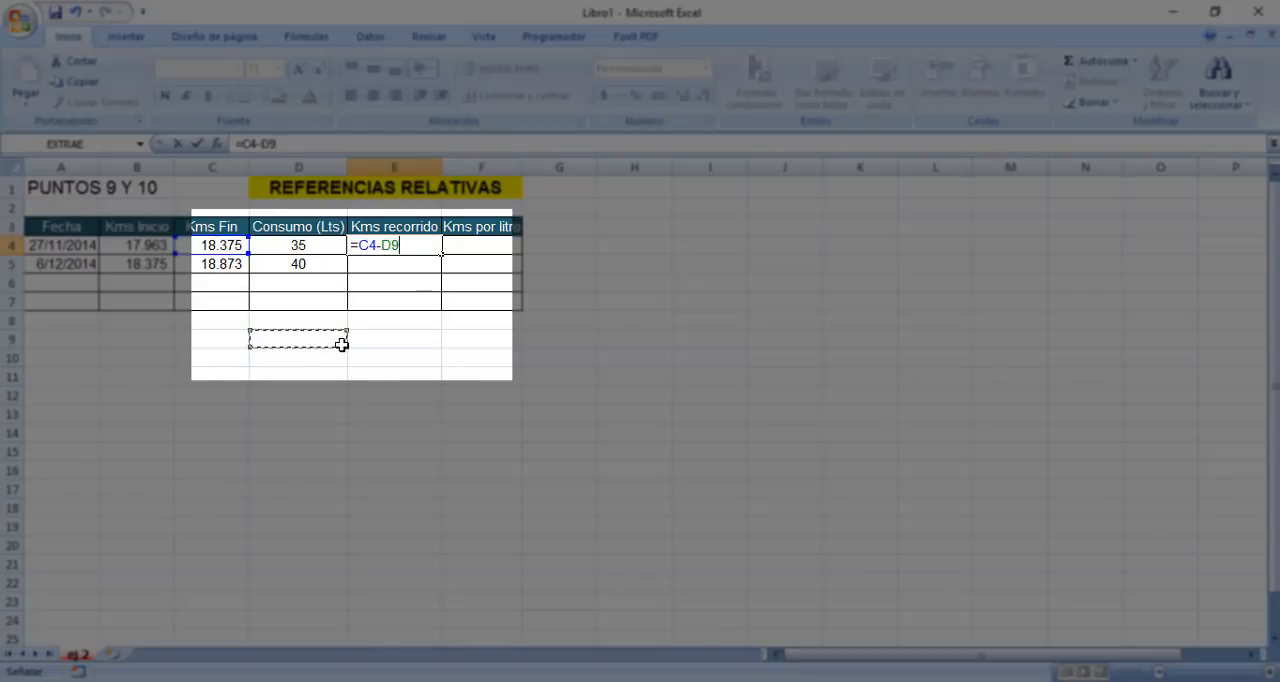
pyautogui.click(242, 337)
pyautogui.click(157, 356)
pyautogui.click(157, 304)
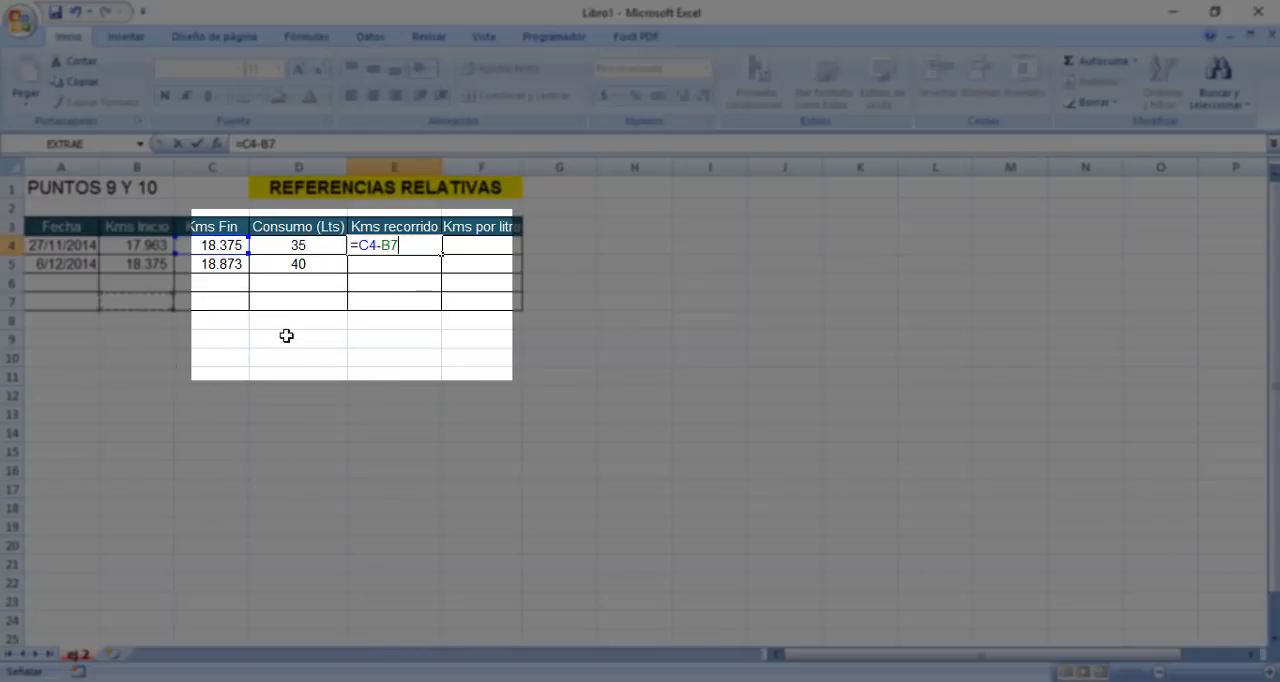
pyautogui.click(290, 338)
pyautogui.click(307, 284)
pyautogui.click(305, 265)
pyautogui.click(300, 337)
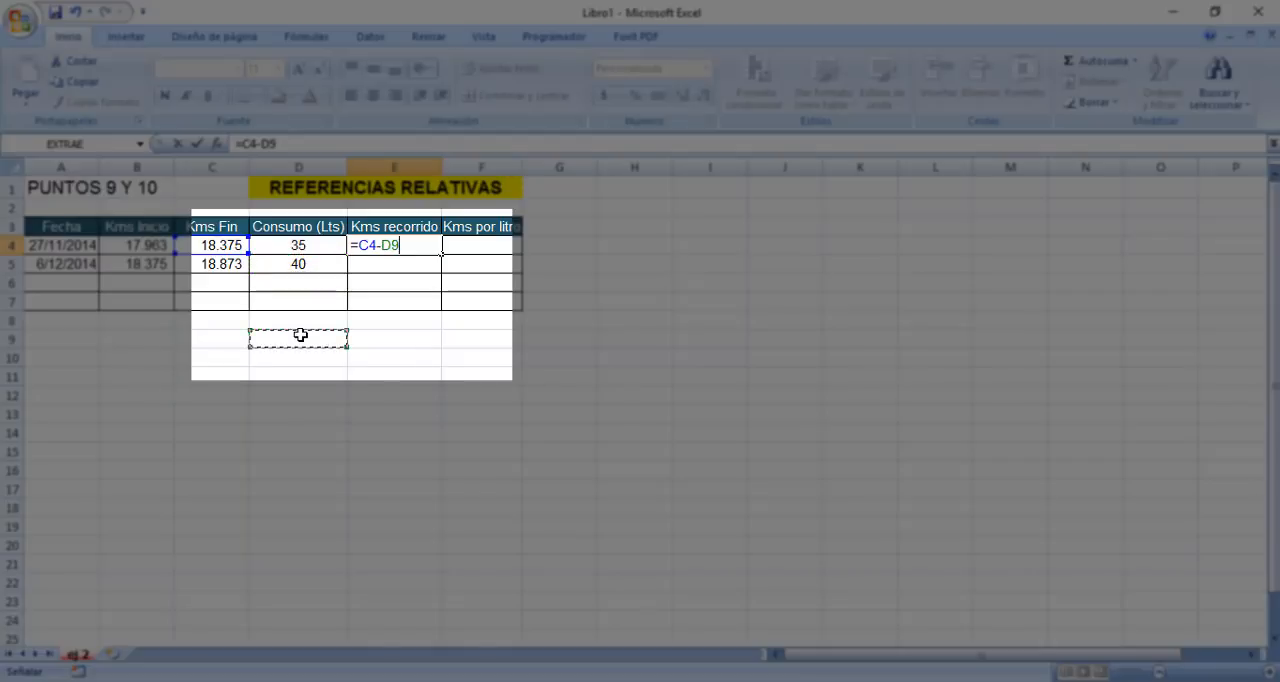
pyautogui.click(426, 320)
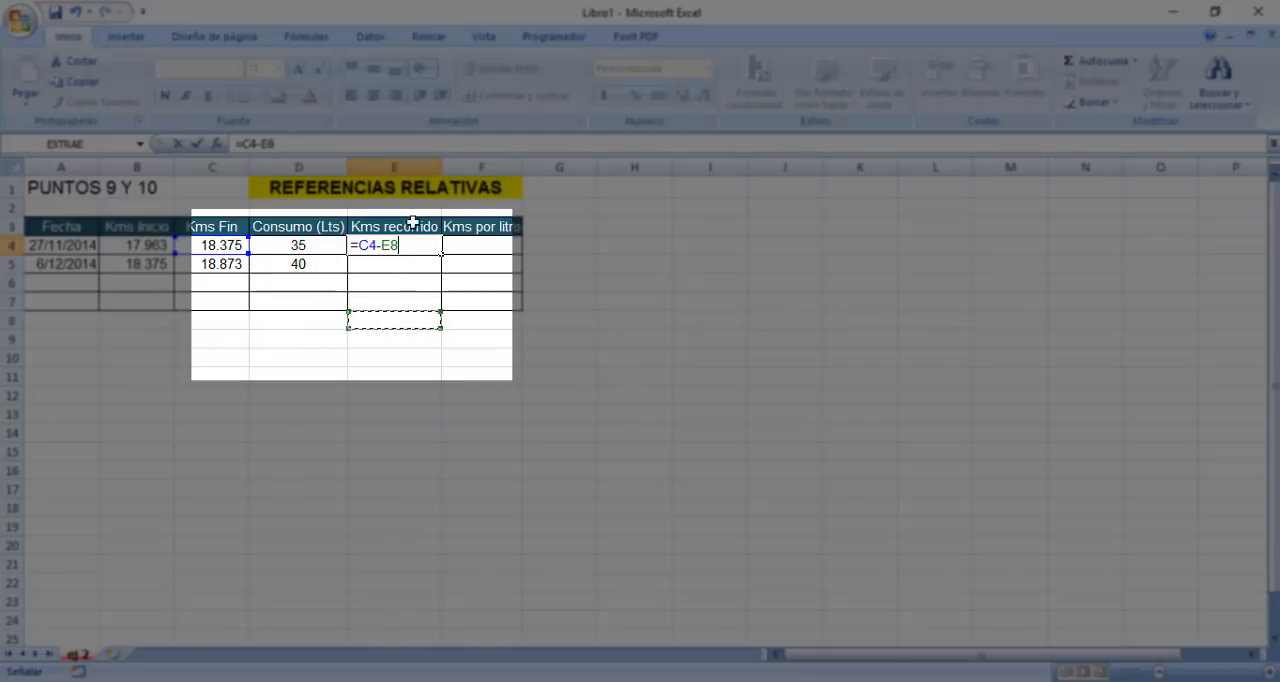
pyautogui.click(400, 282)
pyautogui.click(470, 300)
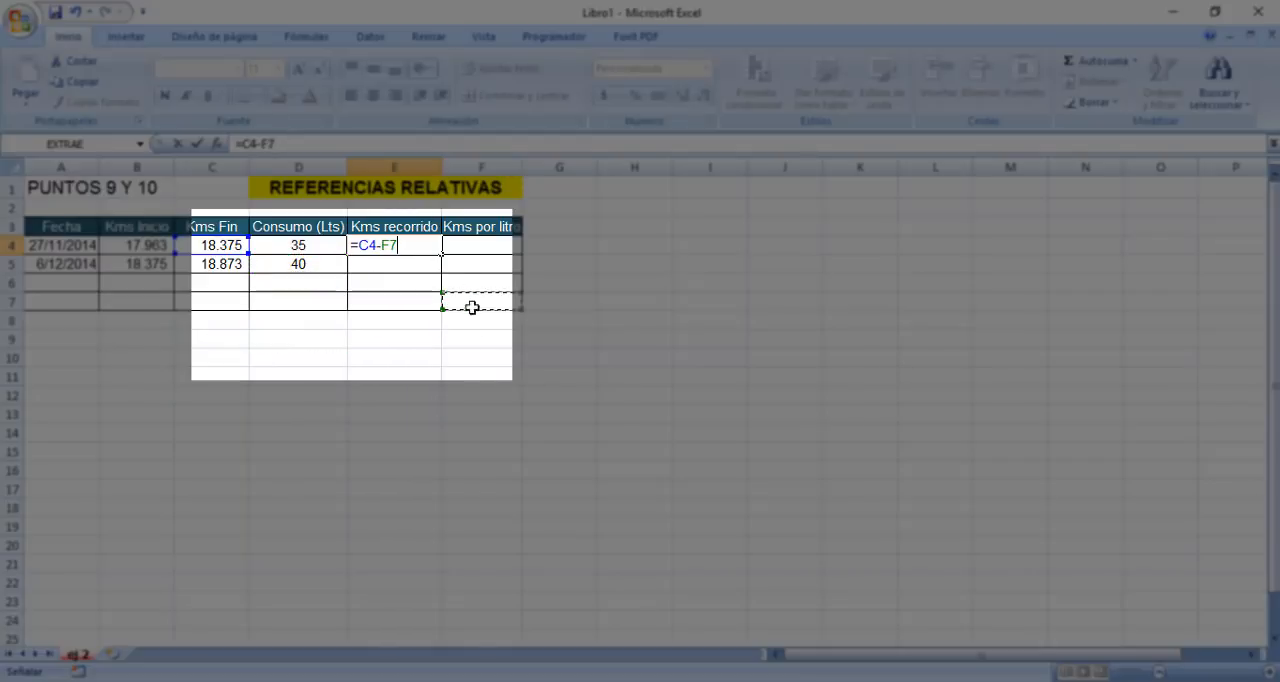
pyautogui.click(460, 378)
pyautogui.click(300, 488)
pyautogui.click(160, 413)
pyautogui.click(300, 413)
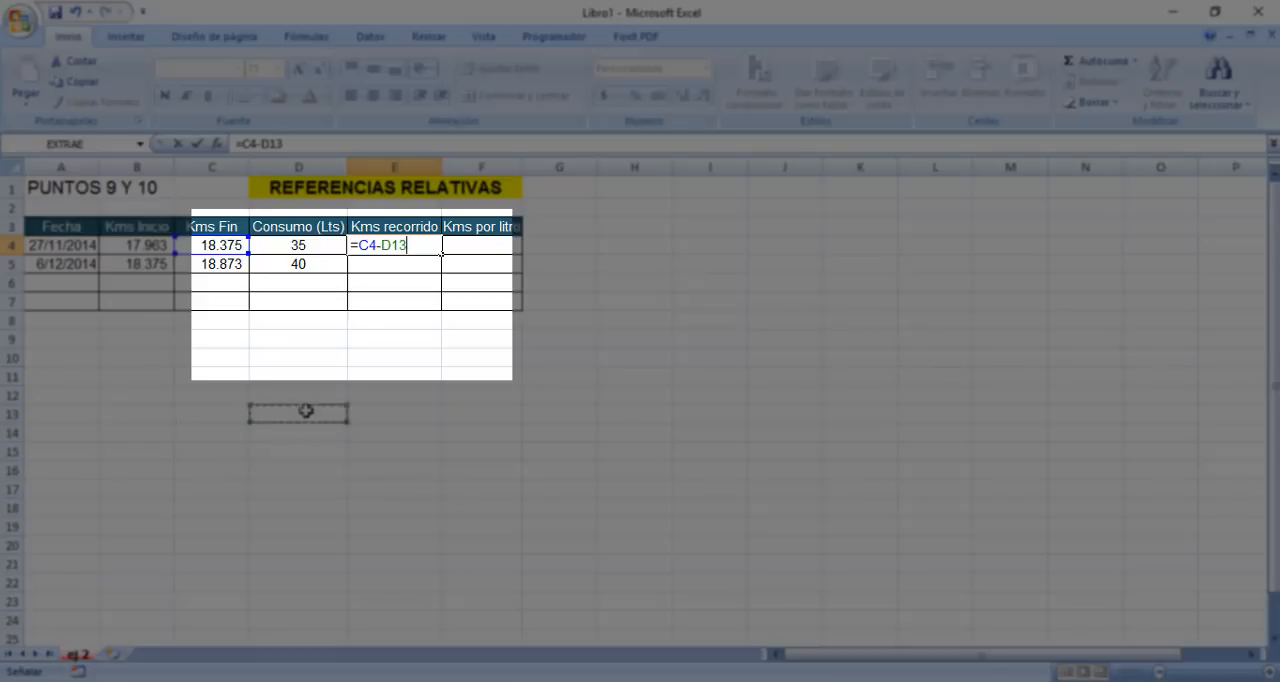
pyautogui.click(425, 358)
pyautogui.moveTo(182, 360); pyautogui.dragTo(163, 360)
pyautogui.click(163, 360)
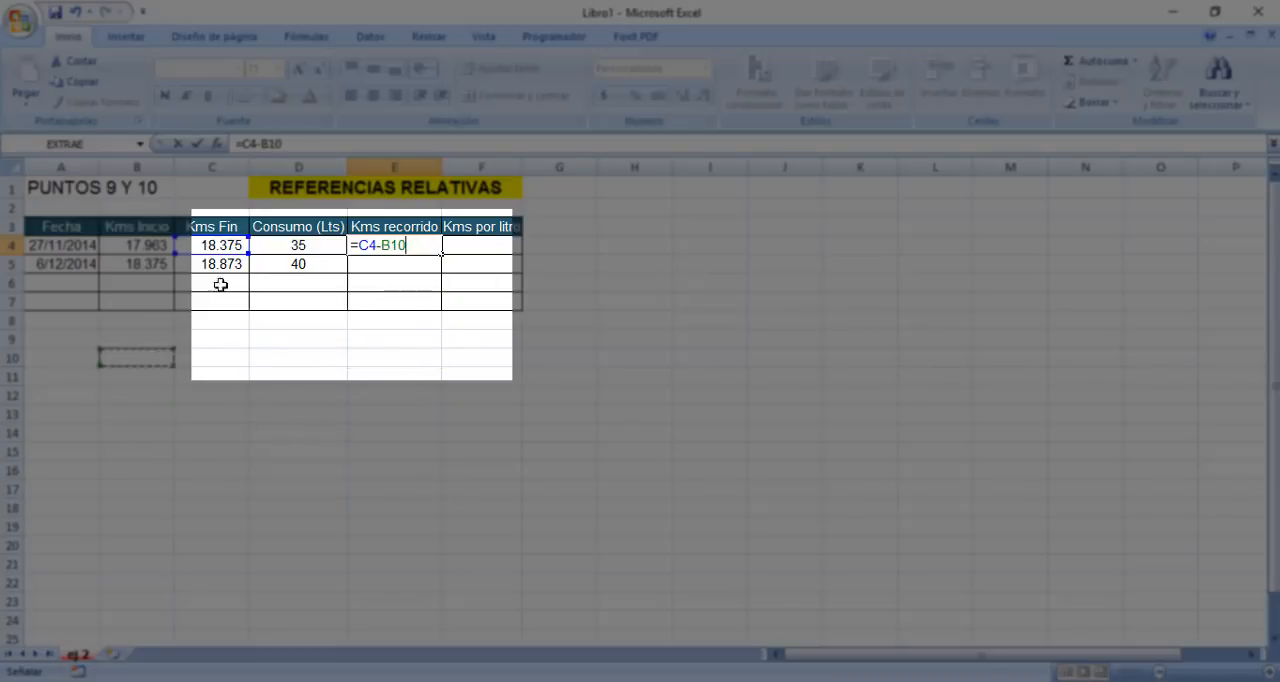
pyautogui.click(314, 322)
pyautogui.moveTo(338, 360); pyautogui.dragTo(358, 379)
pyautogui.click(376, 391)
pyautogui.click(410, 320)
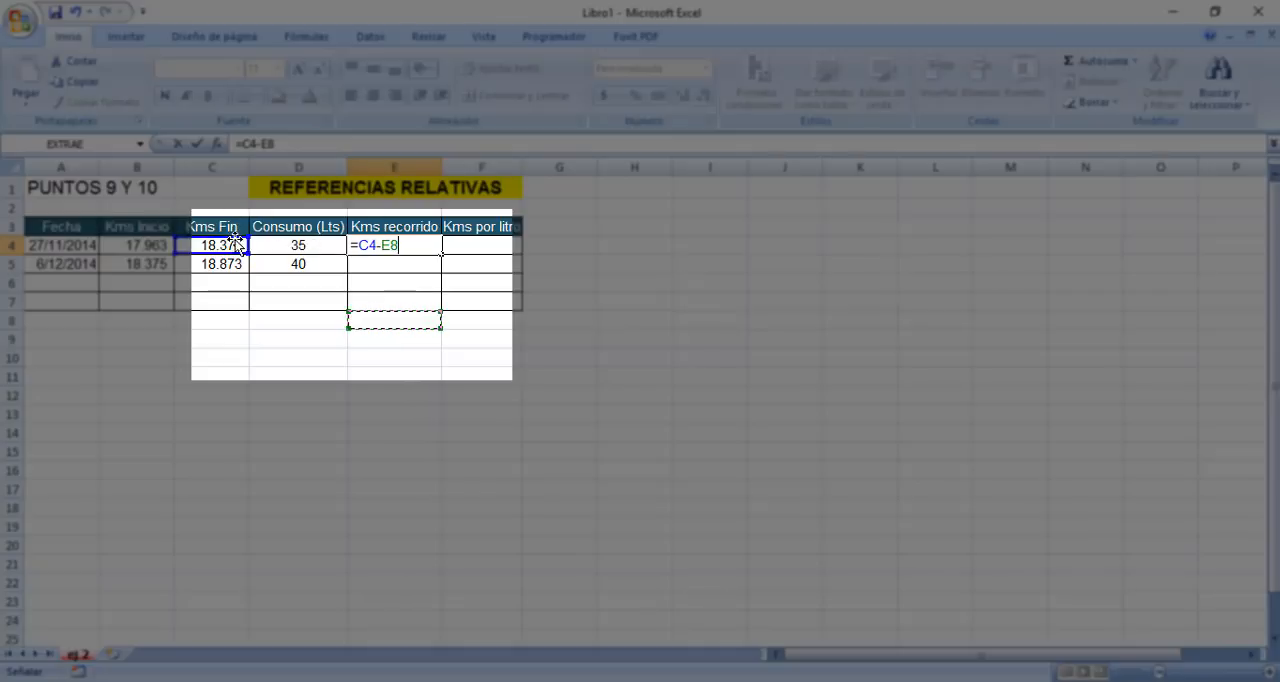
# Complete the E4 formula as =C4-B4 with the Kms Inicio cell as the subtracted reference, and review it.
pyautogui.click(155, 247)
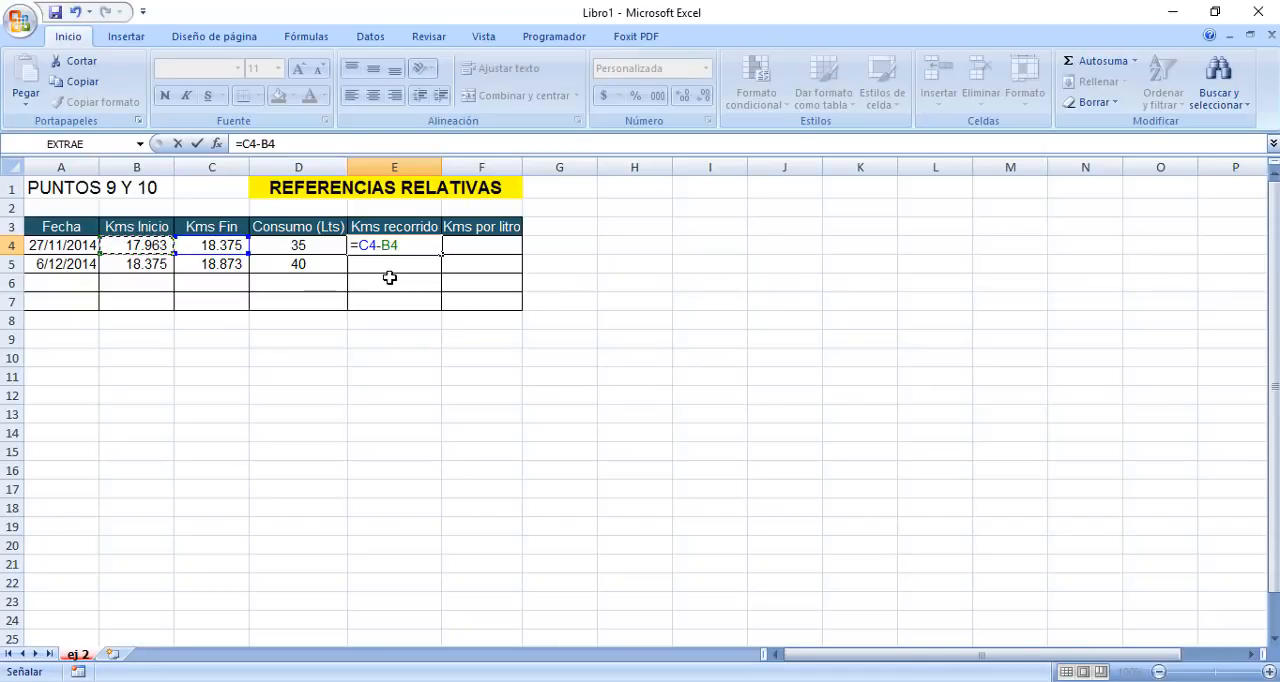
pyautogui.press('Return')
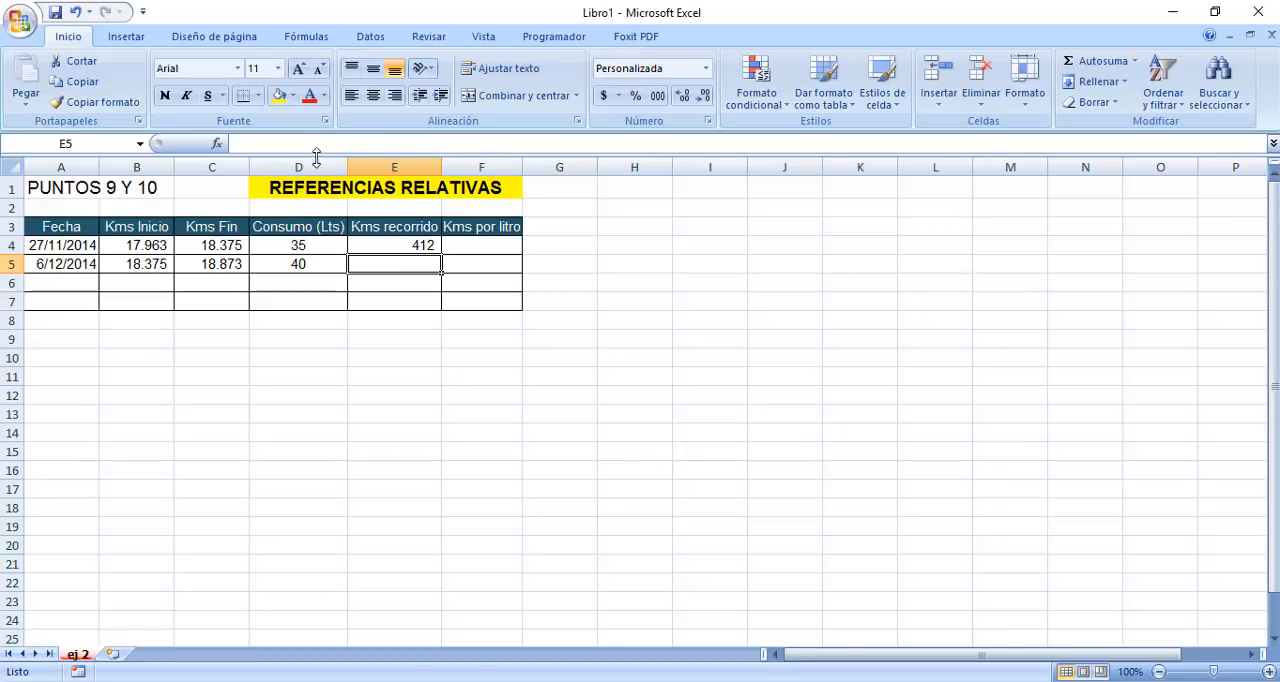
pyautogui.click(384, 245)
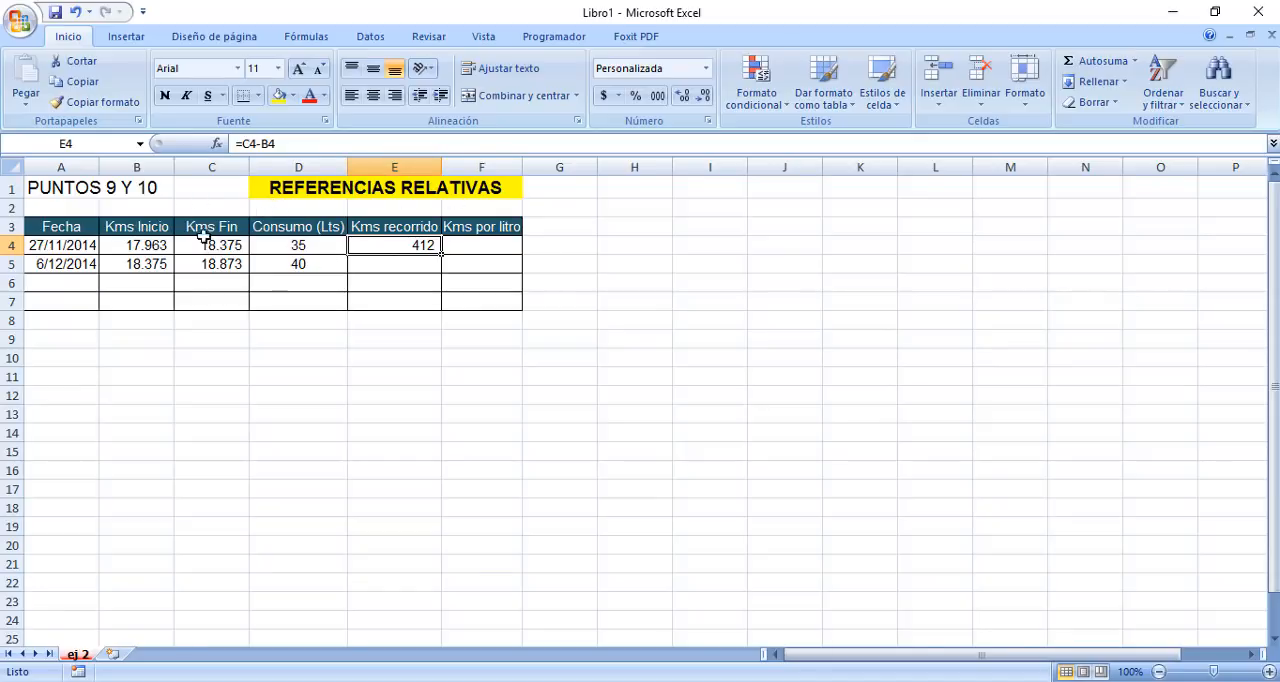
# Enter the heading Refiere a las celdas in H3 and merge and centre it across H3:I3.
pyautogui.click(614, 227)
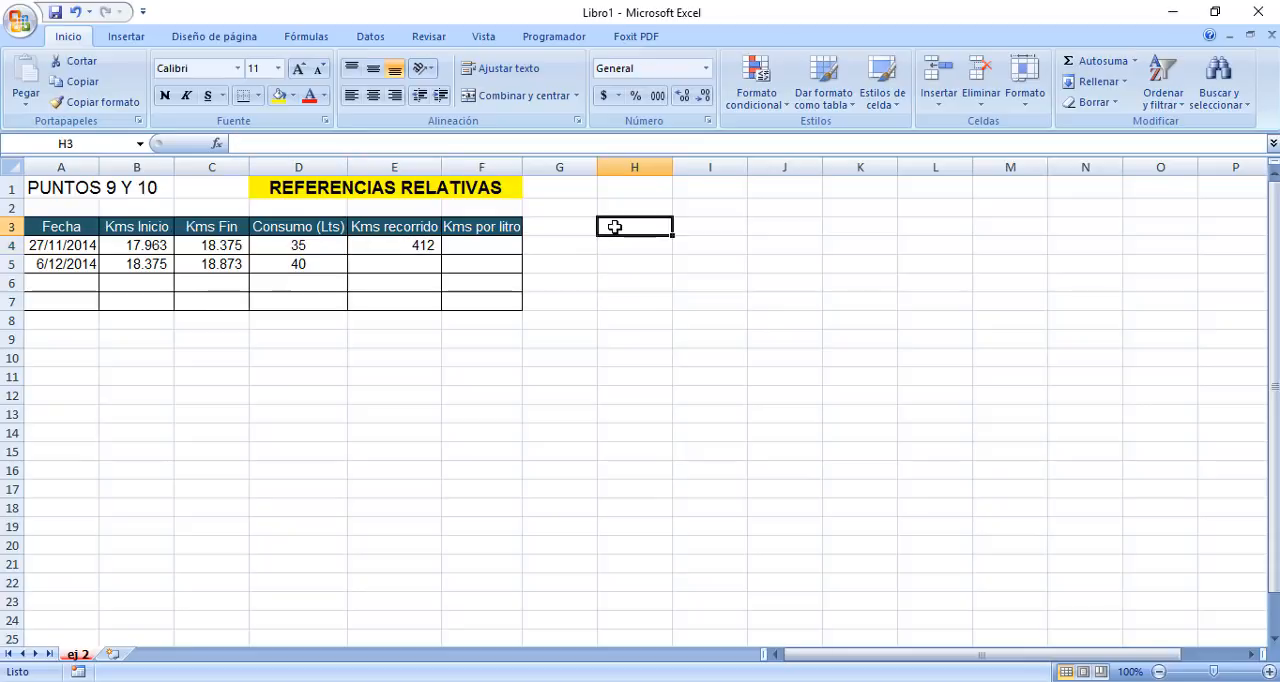
pyautogui.write('Refiere')
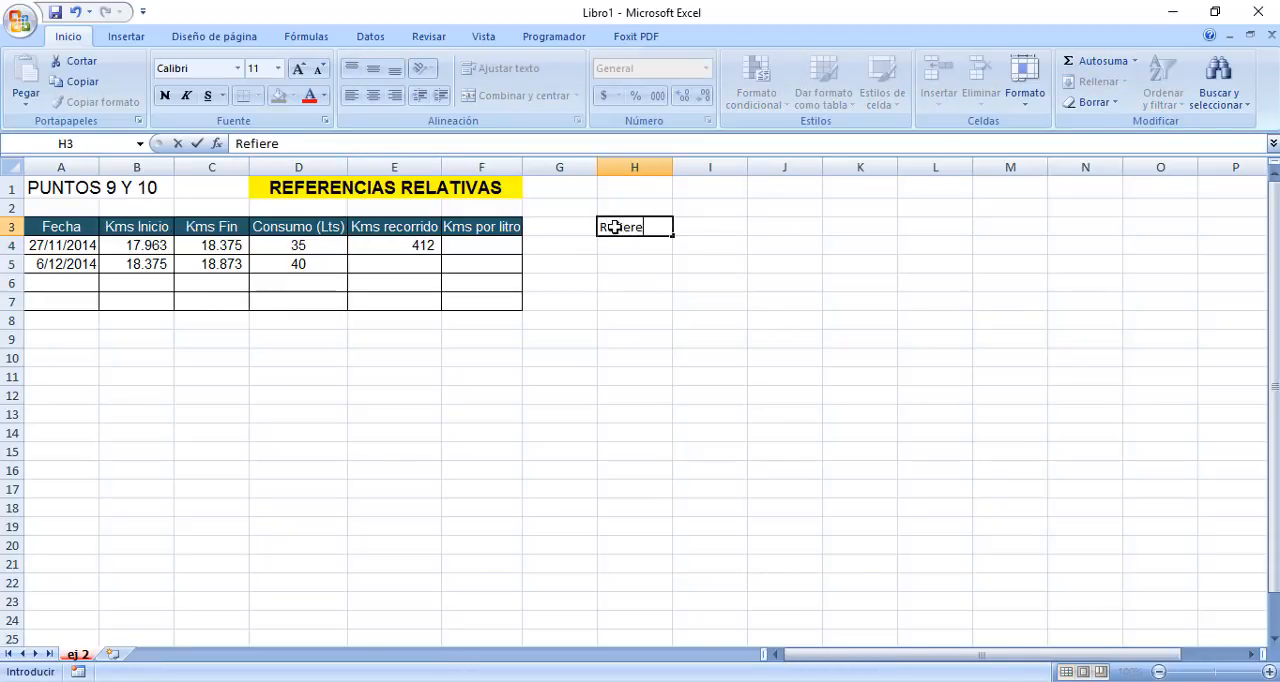
pyautogui.write(' a las celdas')
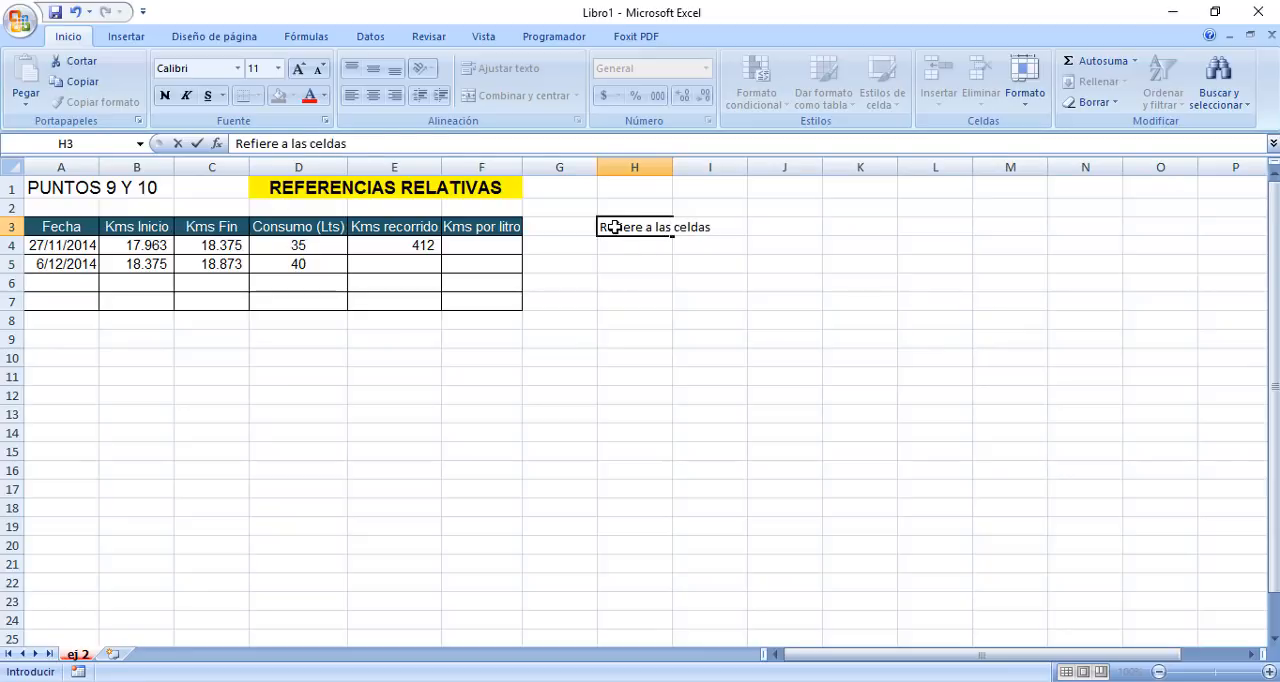
pyautogui.press('Return')
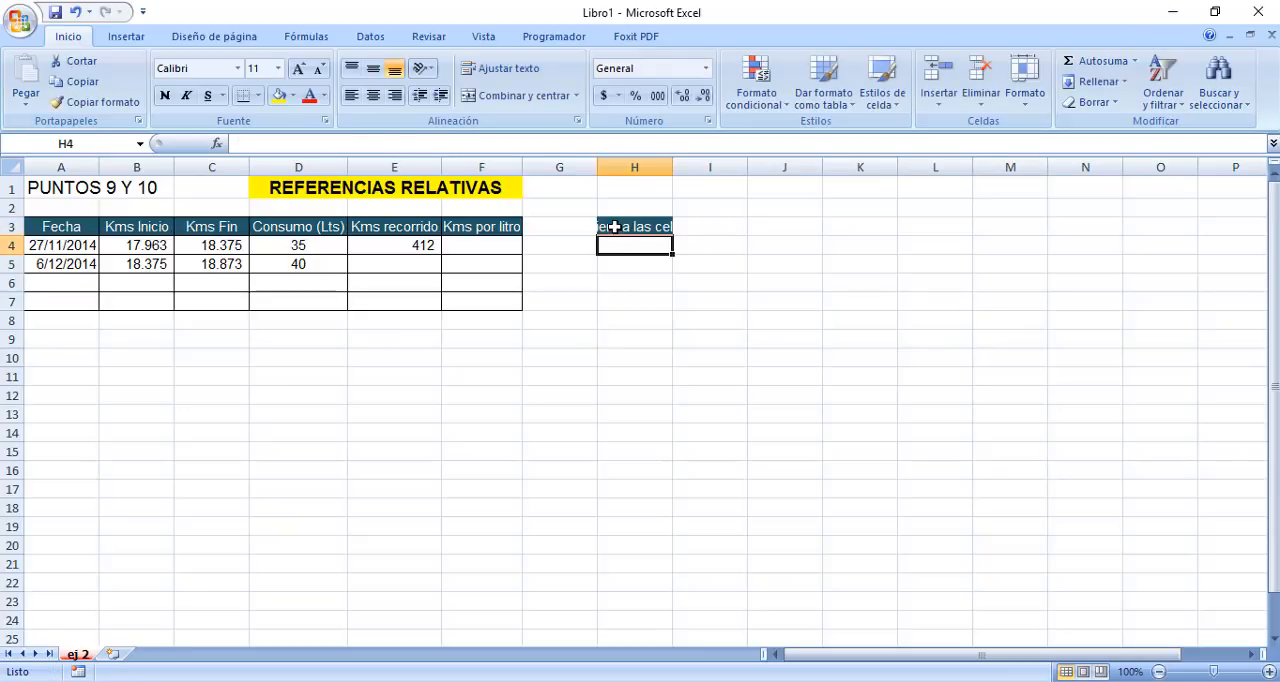
pyautogui.moveTo(617, 227); pyautogui.dragTo(743, 221)
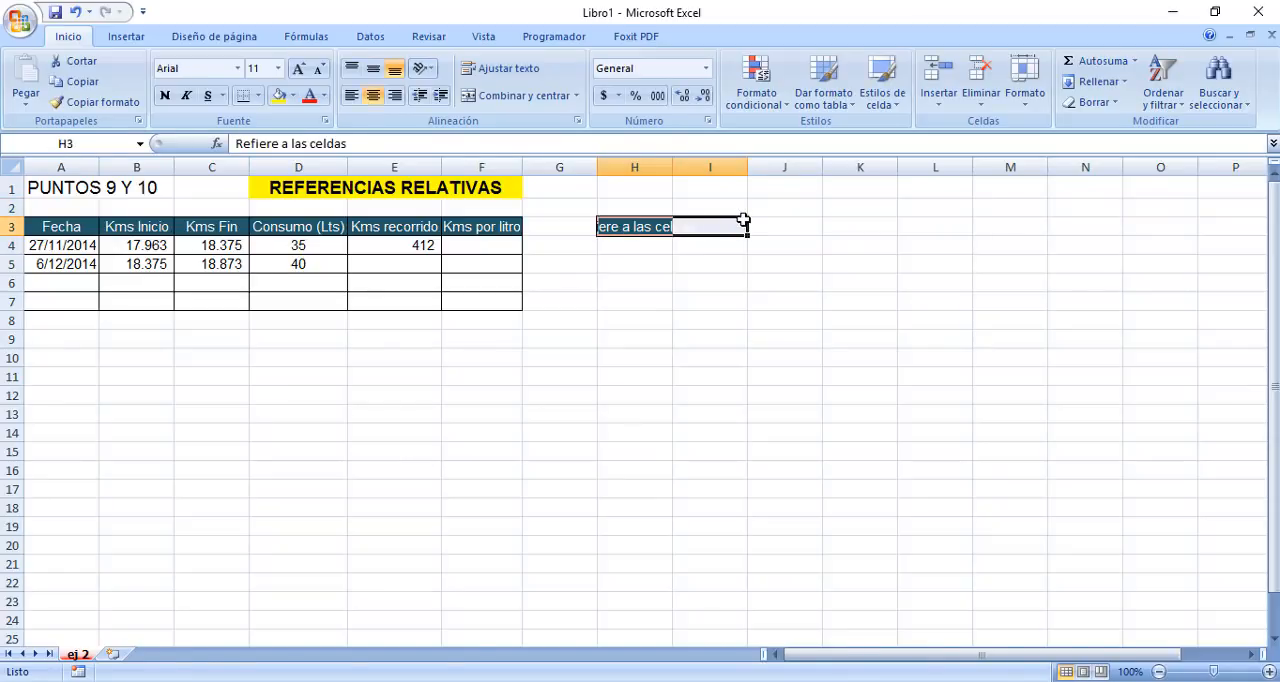
pyautogui.click(503, 98)
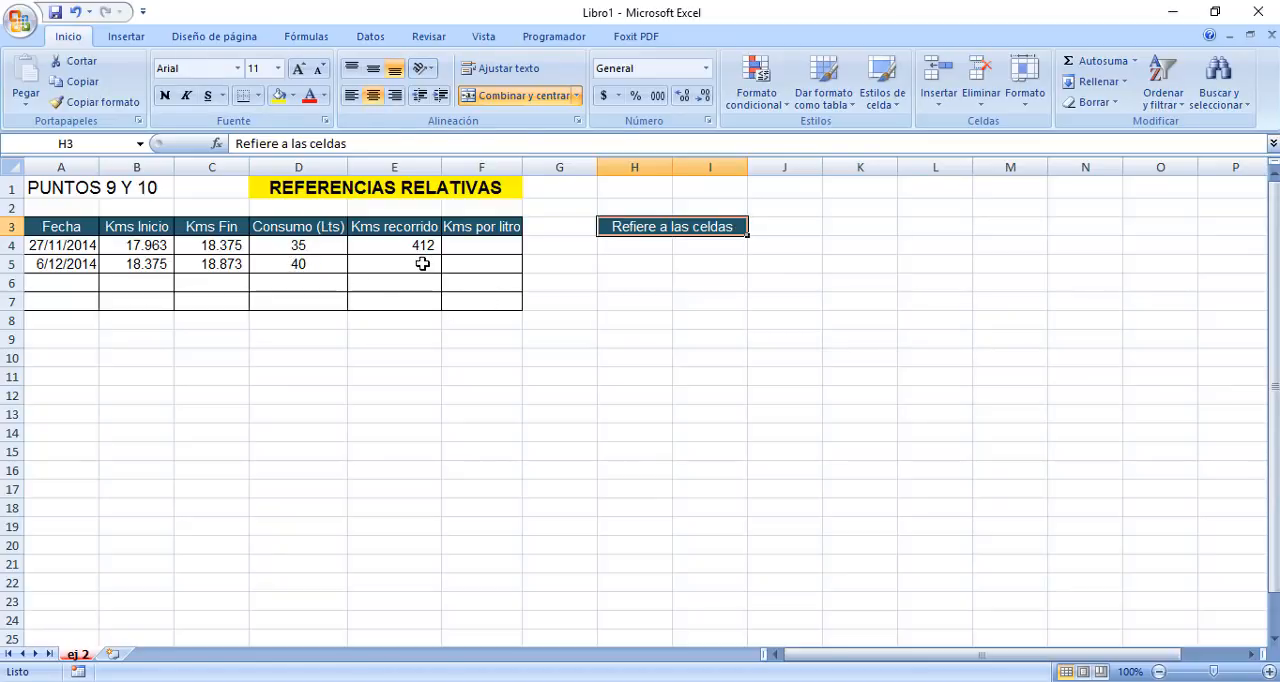
# Fill the Kms recorrido formula from E4 down to E5.
pyautogui.click(433, 188)
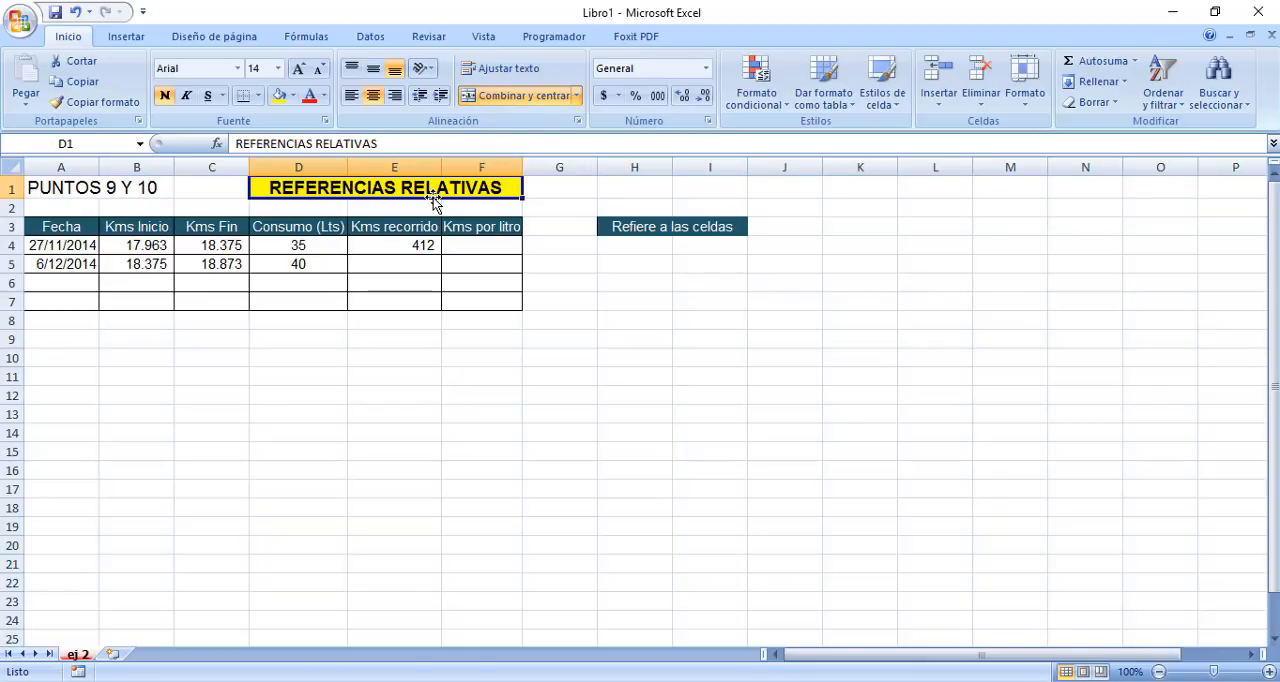
pyautogui.click(421, 244)
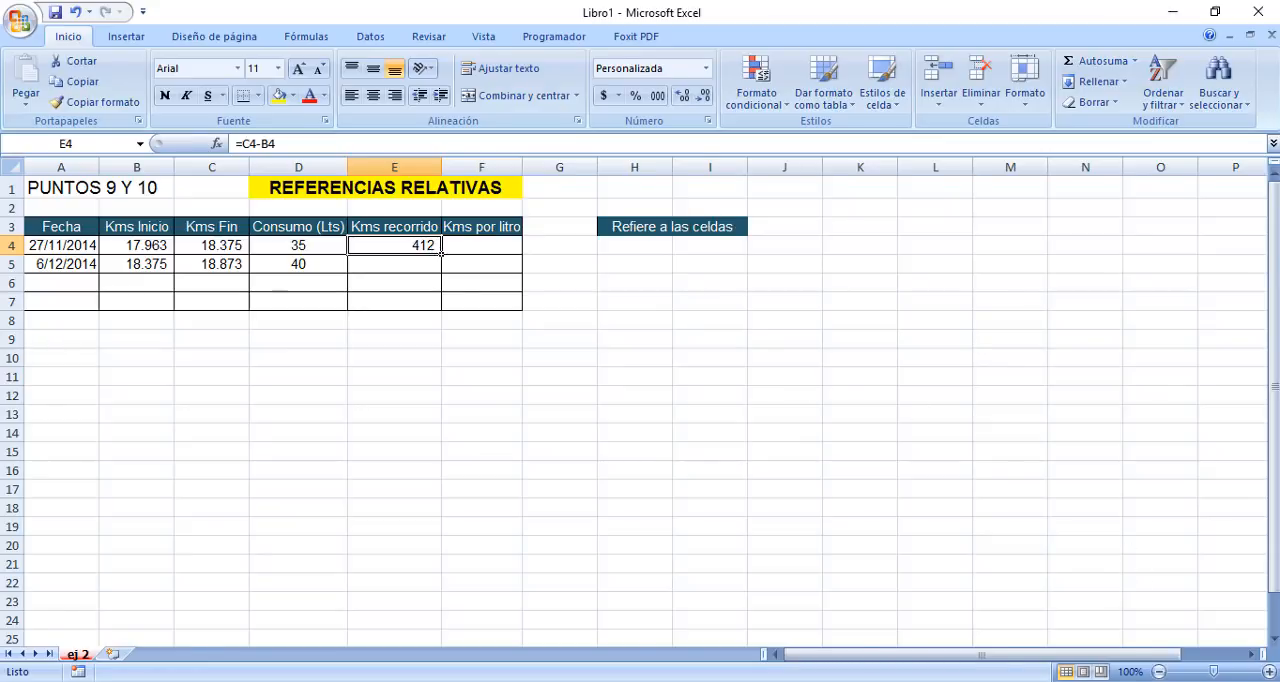
pyautogui.click(1268, 672)
pyautogui.click(1268, 672)
pyautogui.click(1268, 672)
pyautogui.click(1268, 672)
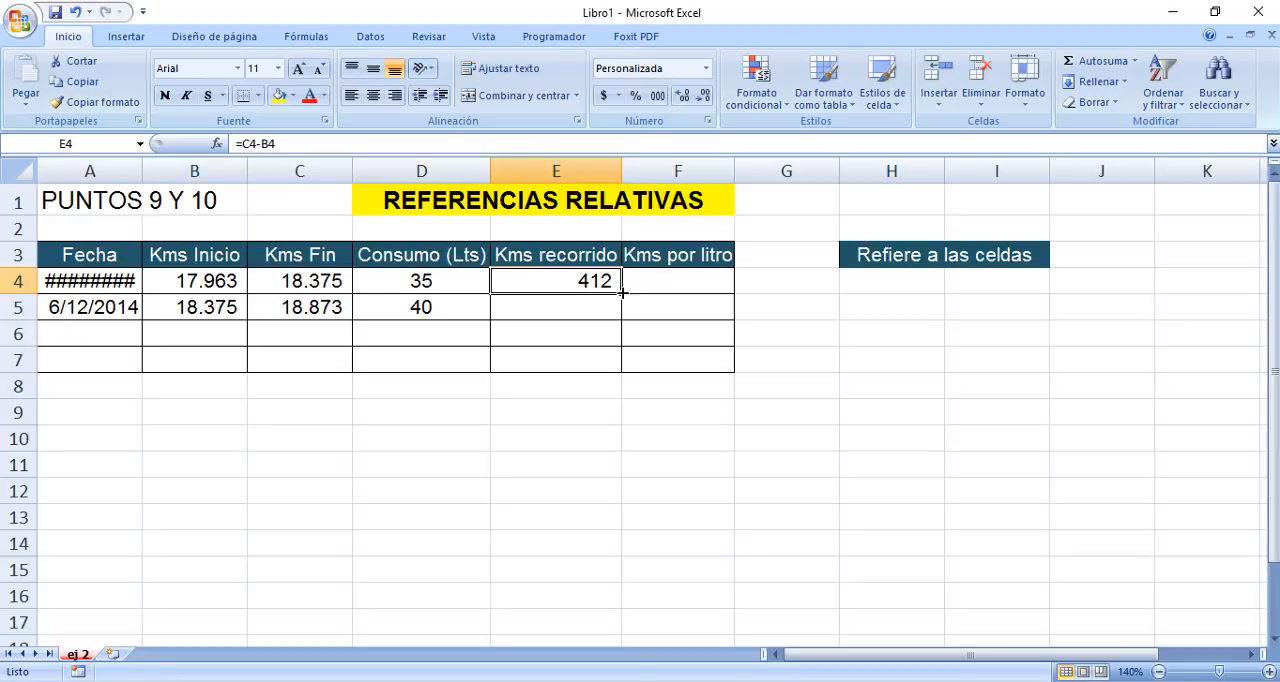
pyautogui.moveTo(622, 292); pyautogui.dragTo(643, 317)
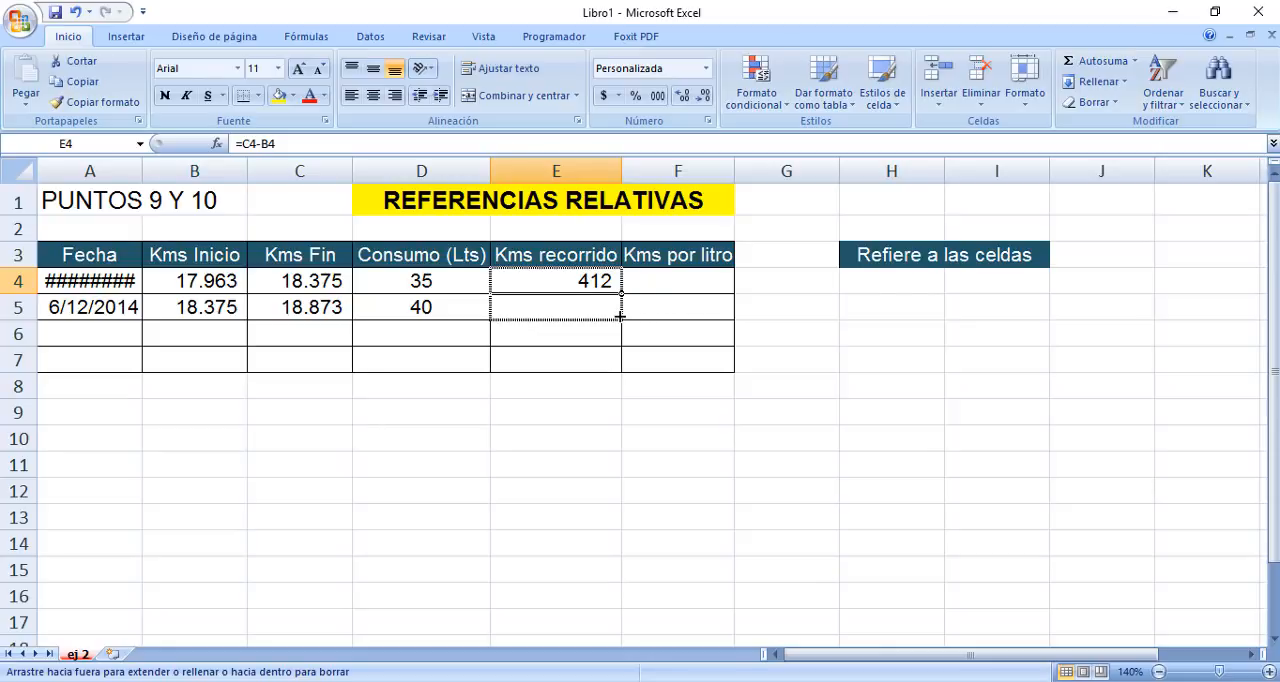
pyautogui.moveTo(620, 316); pyautogui.dragTo(620, 316)
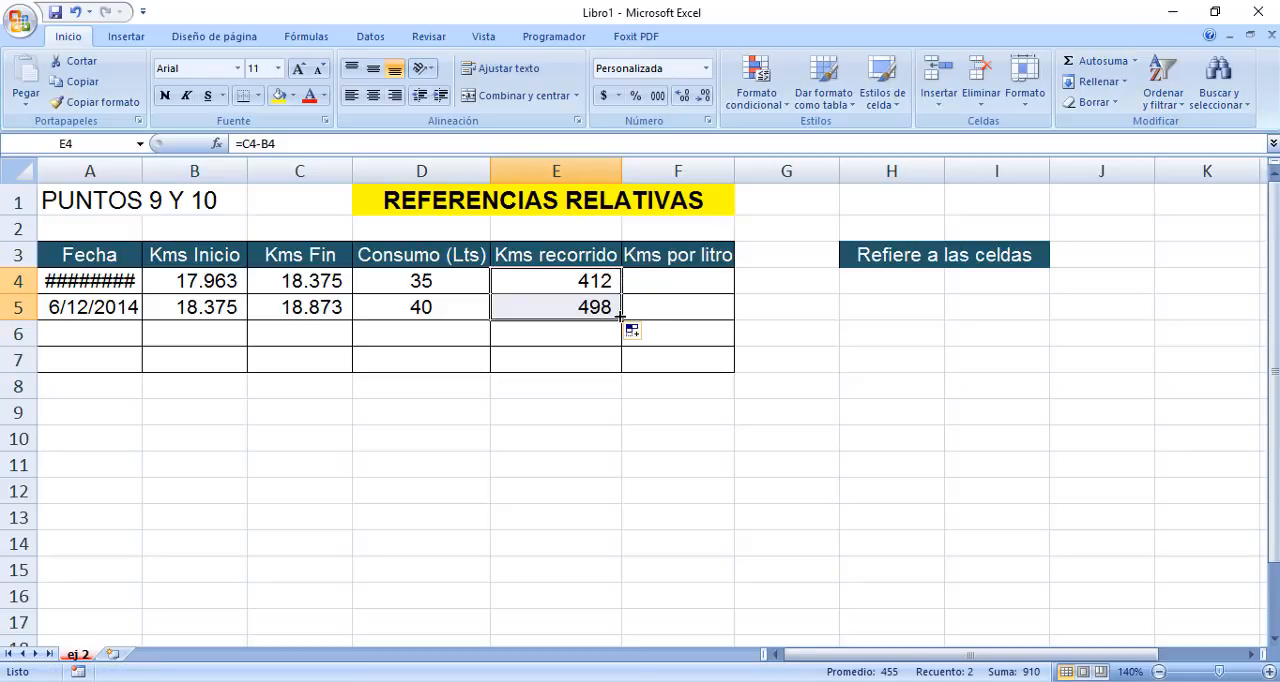
# Compare the Kms recorrido formulas in E4 and E5 to see how the row references adjust.
pyautogui.click(598, 309)
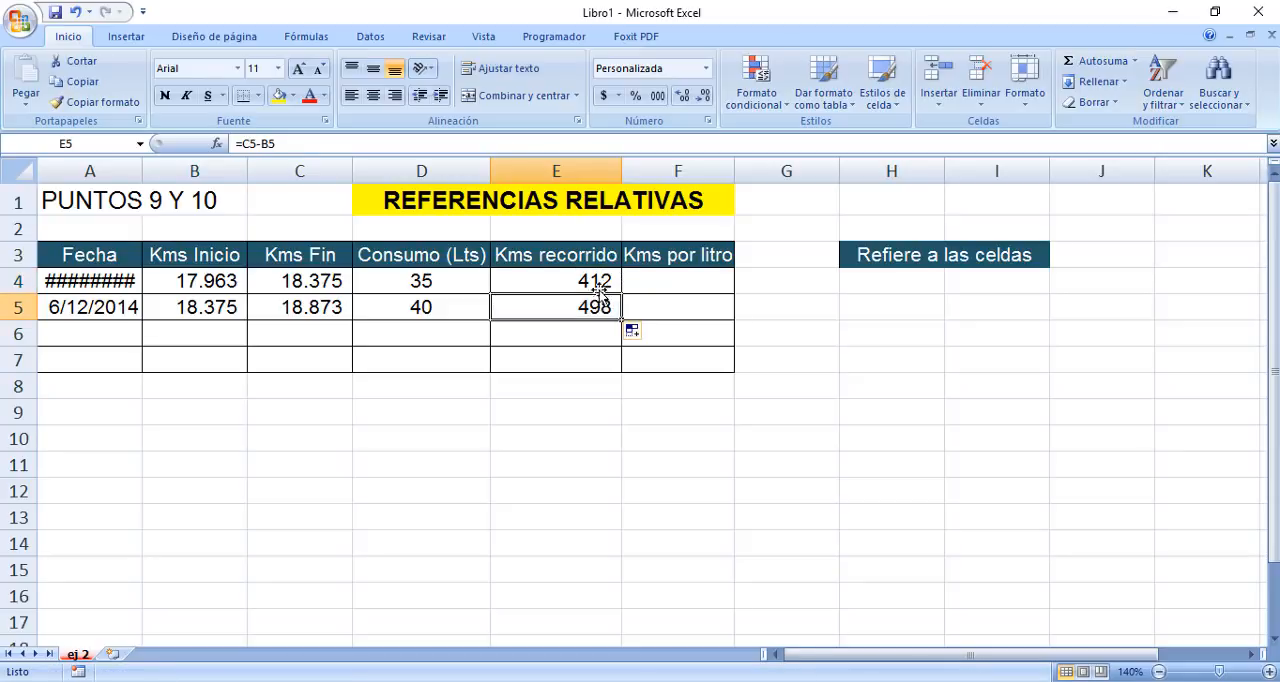
pyautogui.click(598, 282)
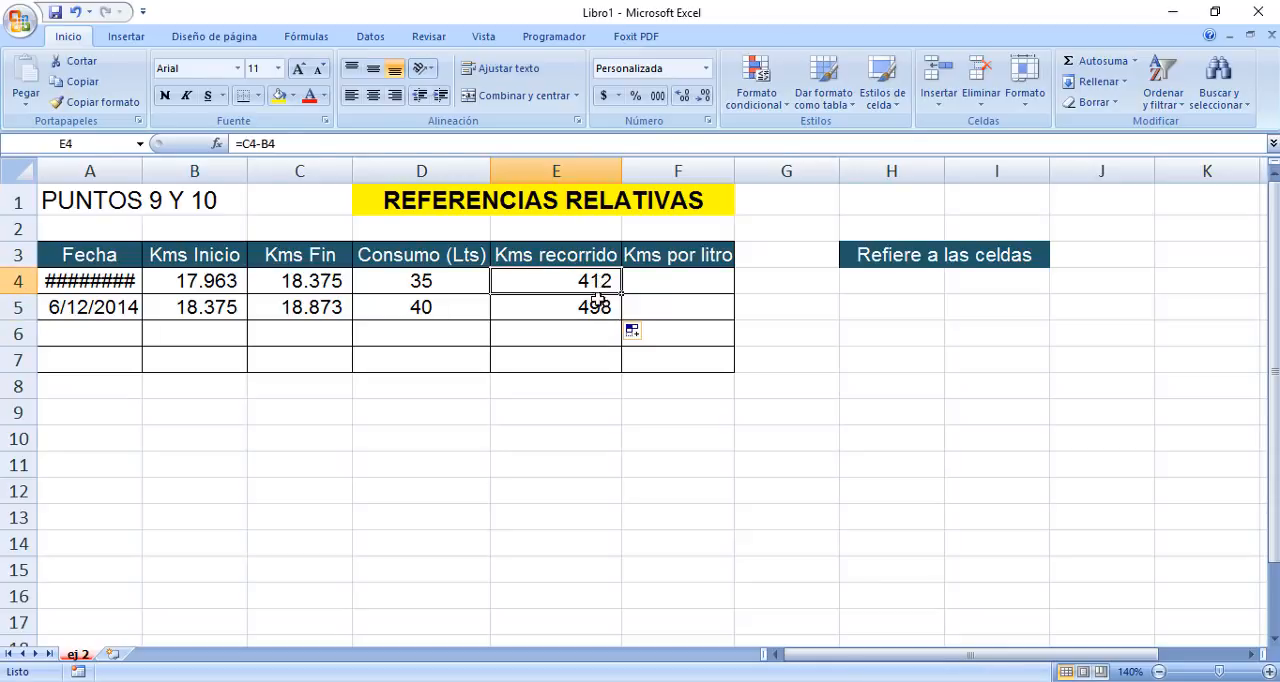
pyautogui.click(598, 309)
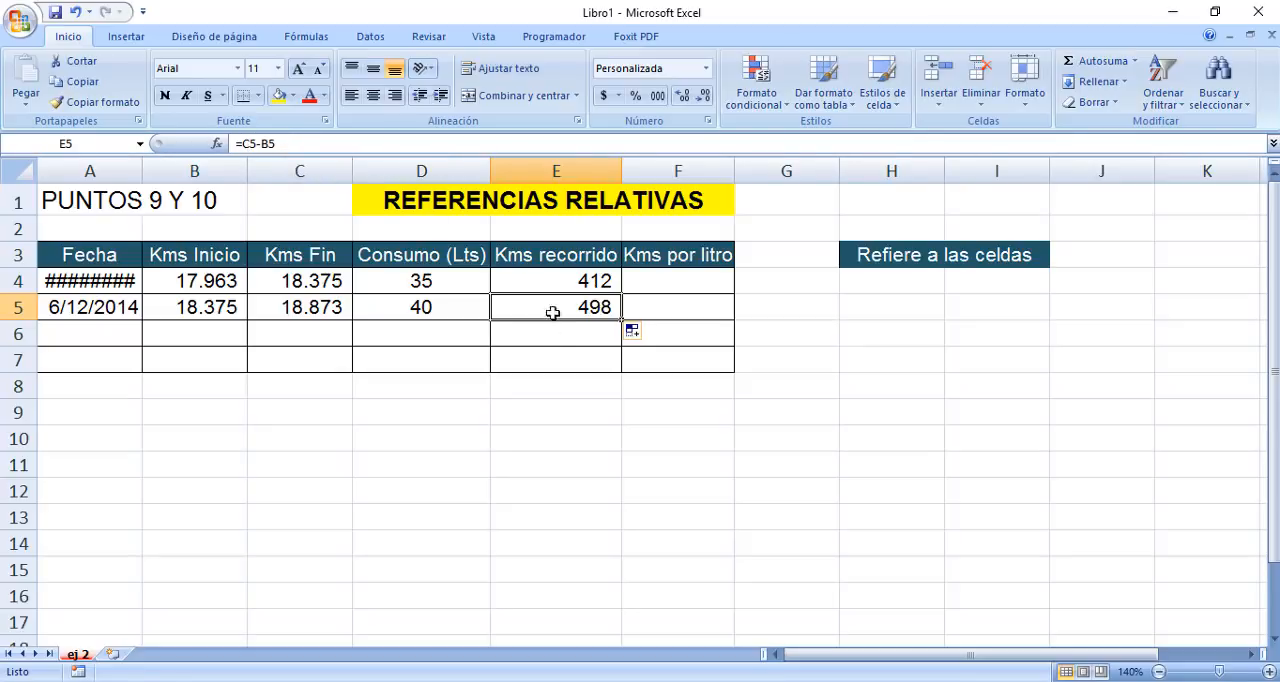
pyautogui.click(568, 284)
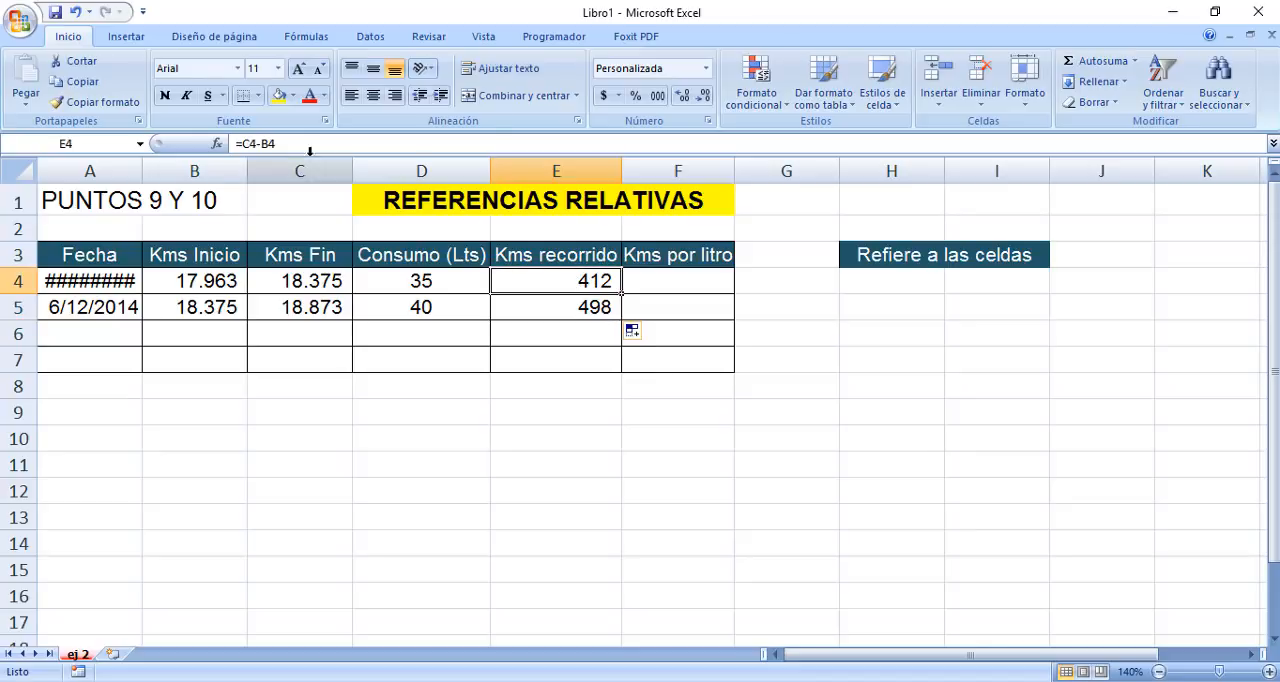
pyautogui.click(523, 308)
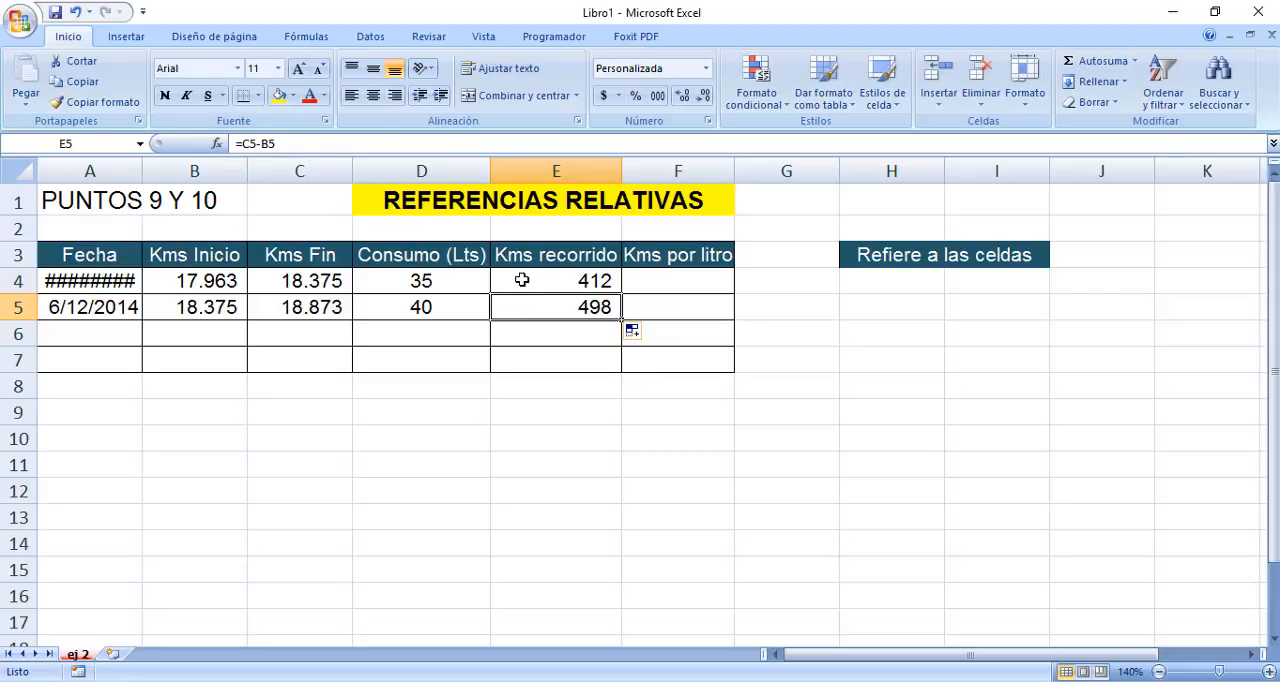
pyautogui.click(522, 281)
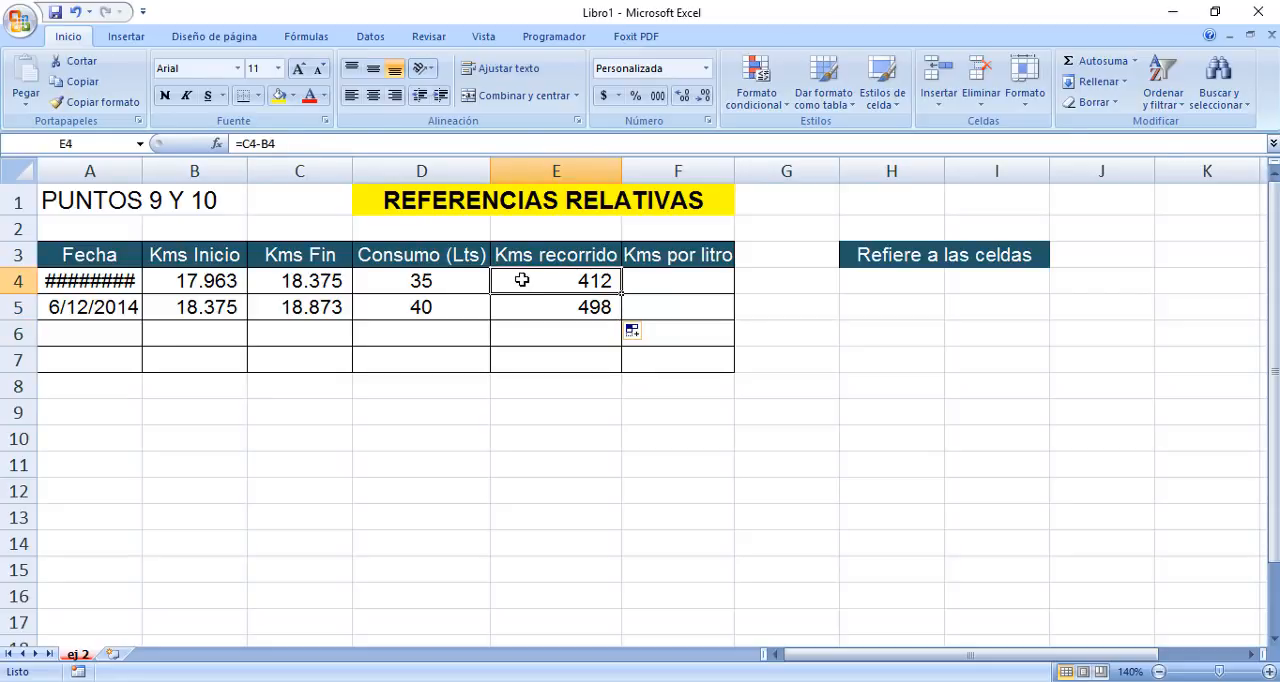
# Fill the Kms recorrido formula from E5 down to E6 and check the copied formula.
pyautogui.click(528, 313)
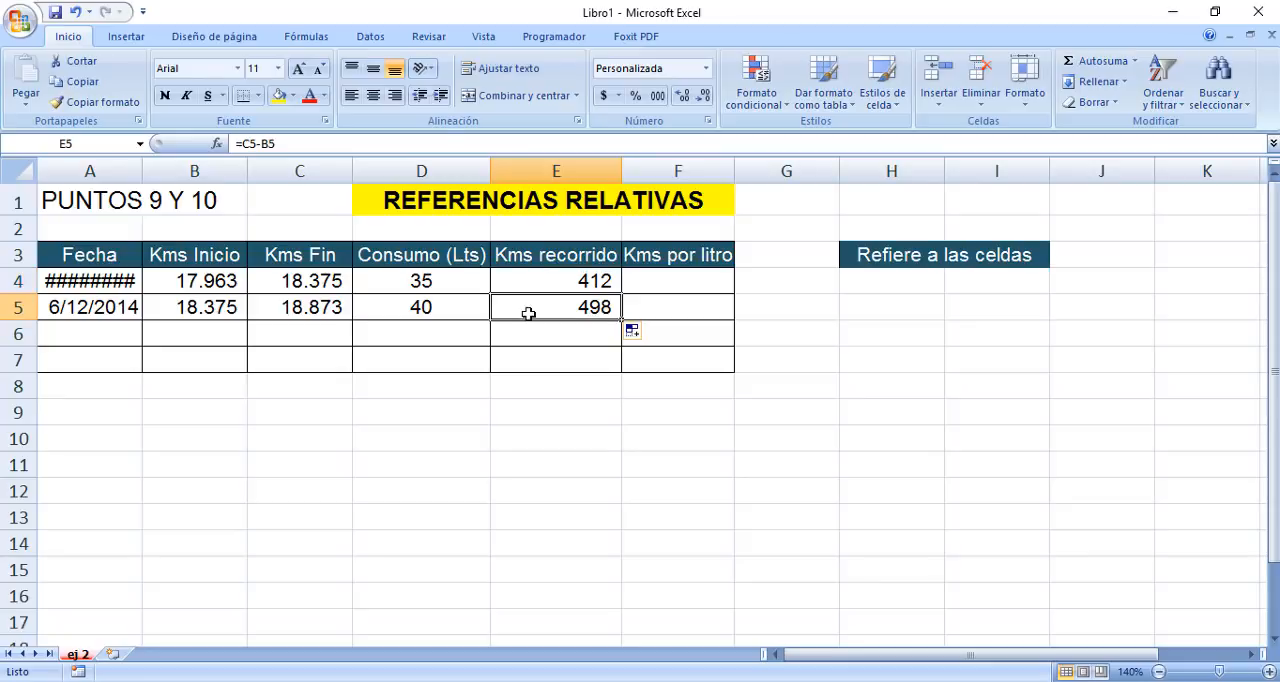
pyautogui.moveTo(621, 319); pyautogui.dragTo(628, 334)
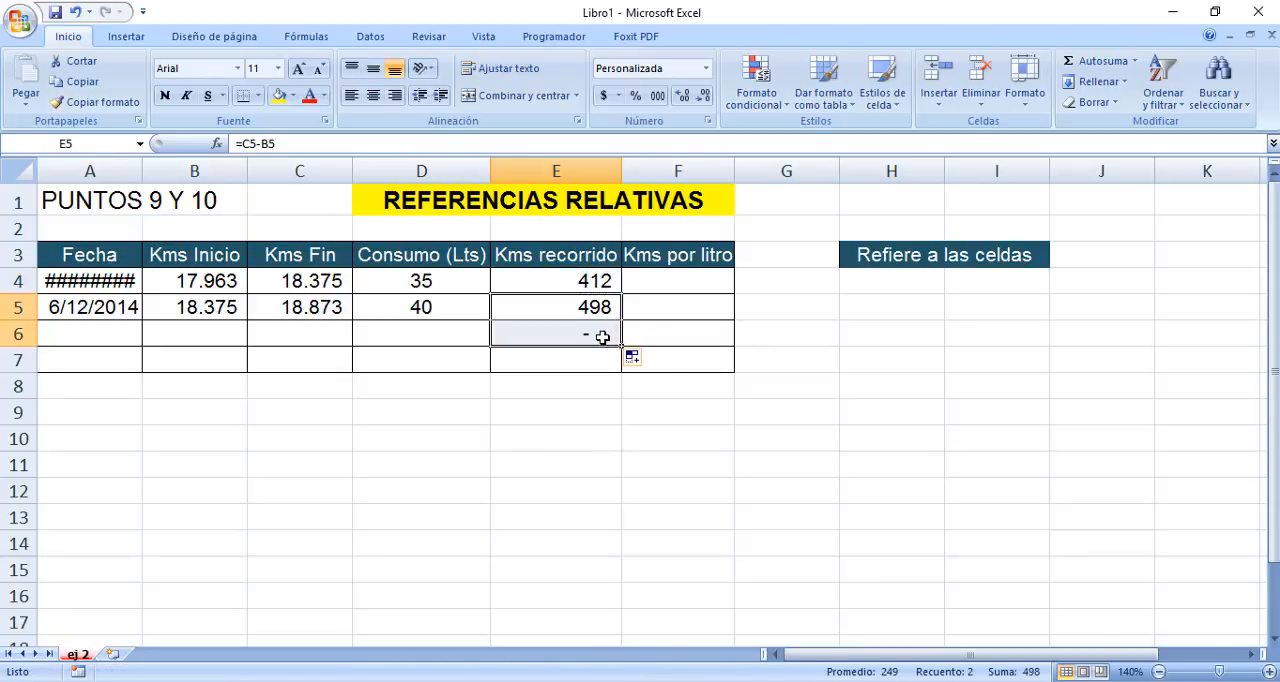
pyautogui.click(603, 337)
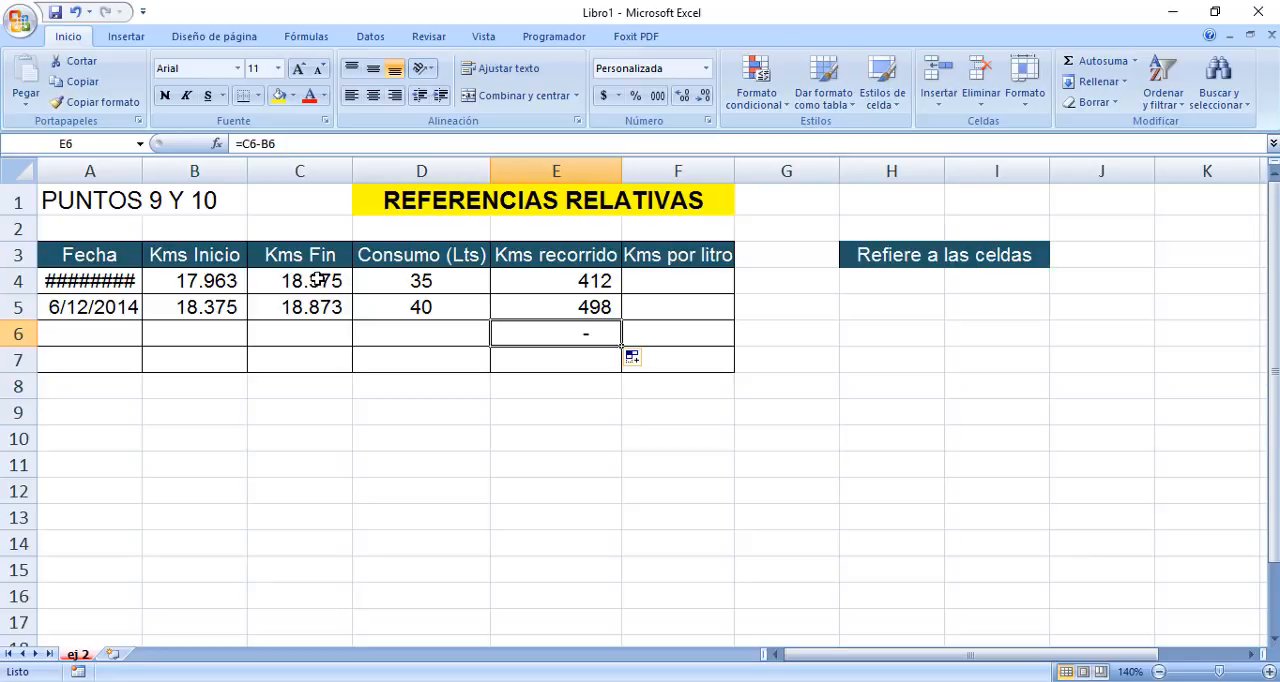
# Enter the note "Se mueven a medida que copiamos la fórmula a otras celdas" in H4, below the Refiere a las celdas heading.
pyautogui.click(872, 275)
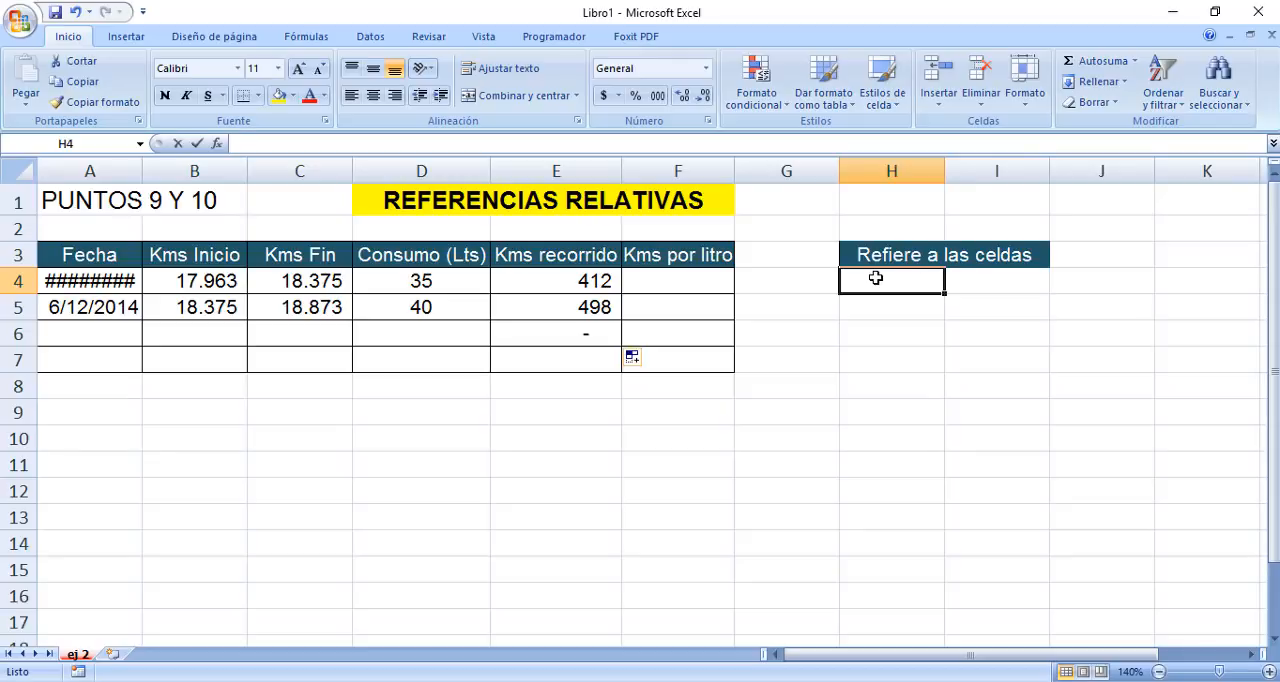
pyautogui.write('Se mueve')
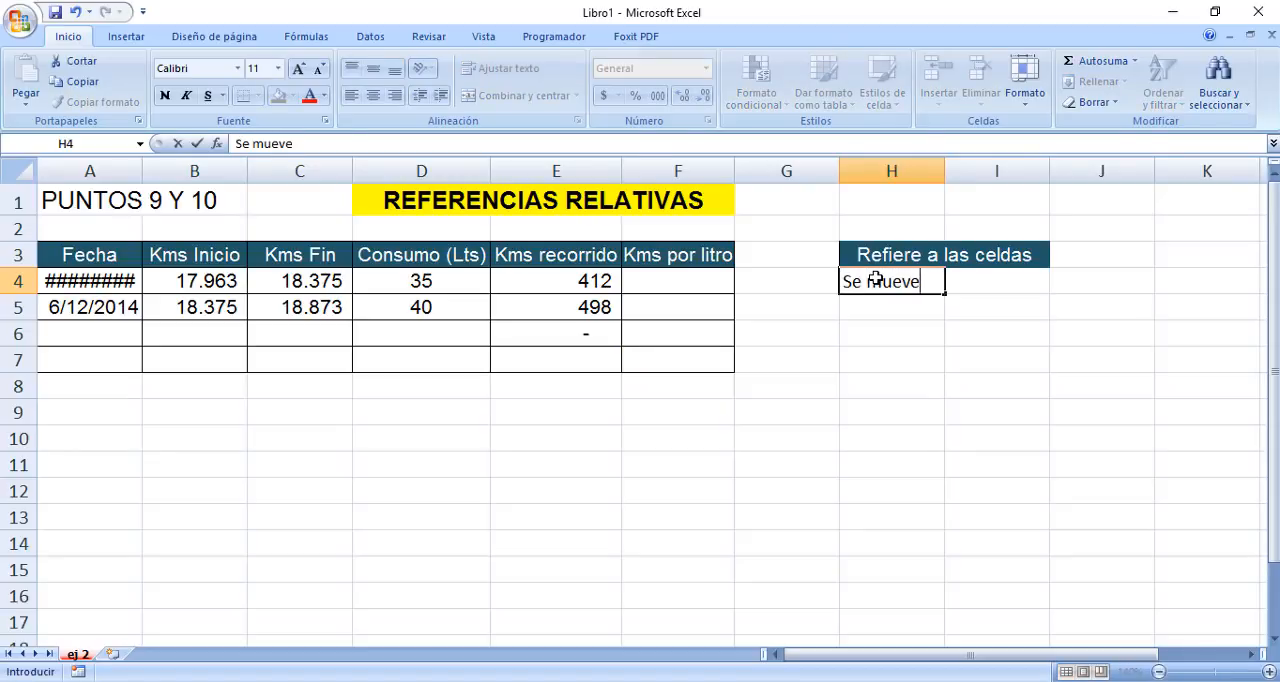
pyautogui.write('n a medida')
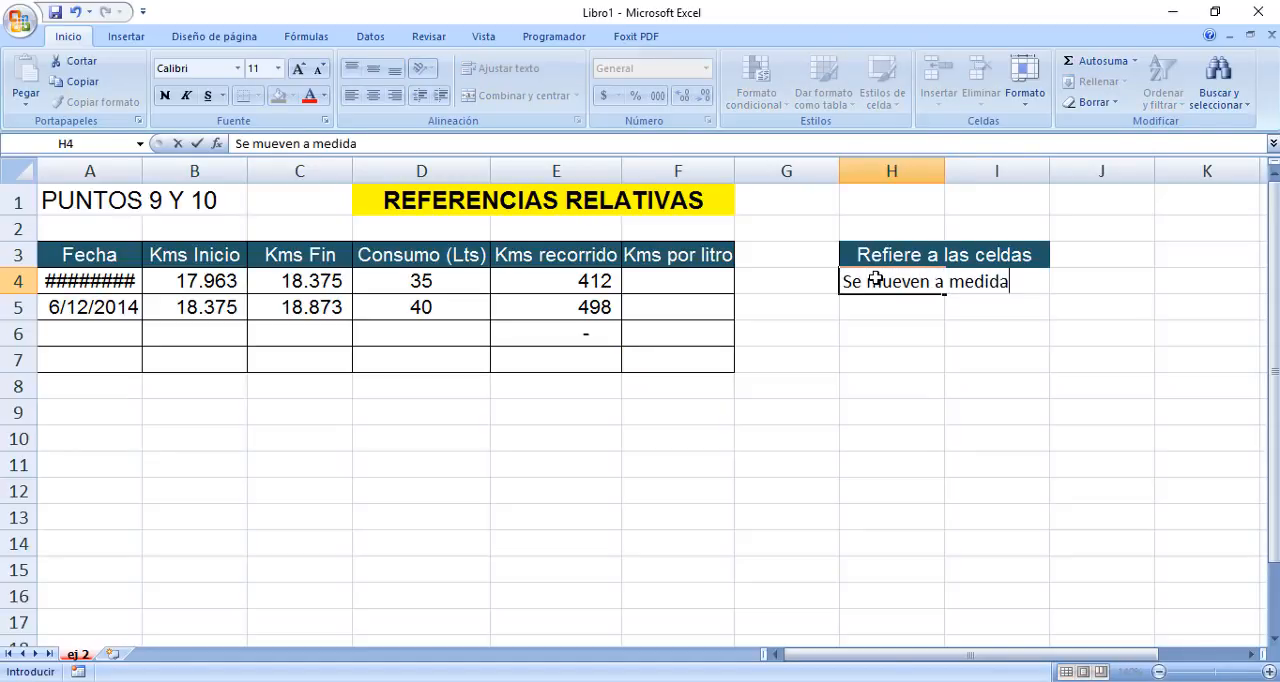
pyautogui.write(' que copiamos la ')
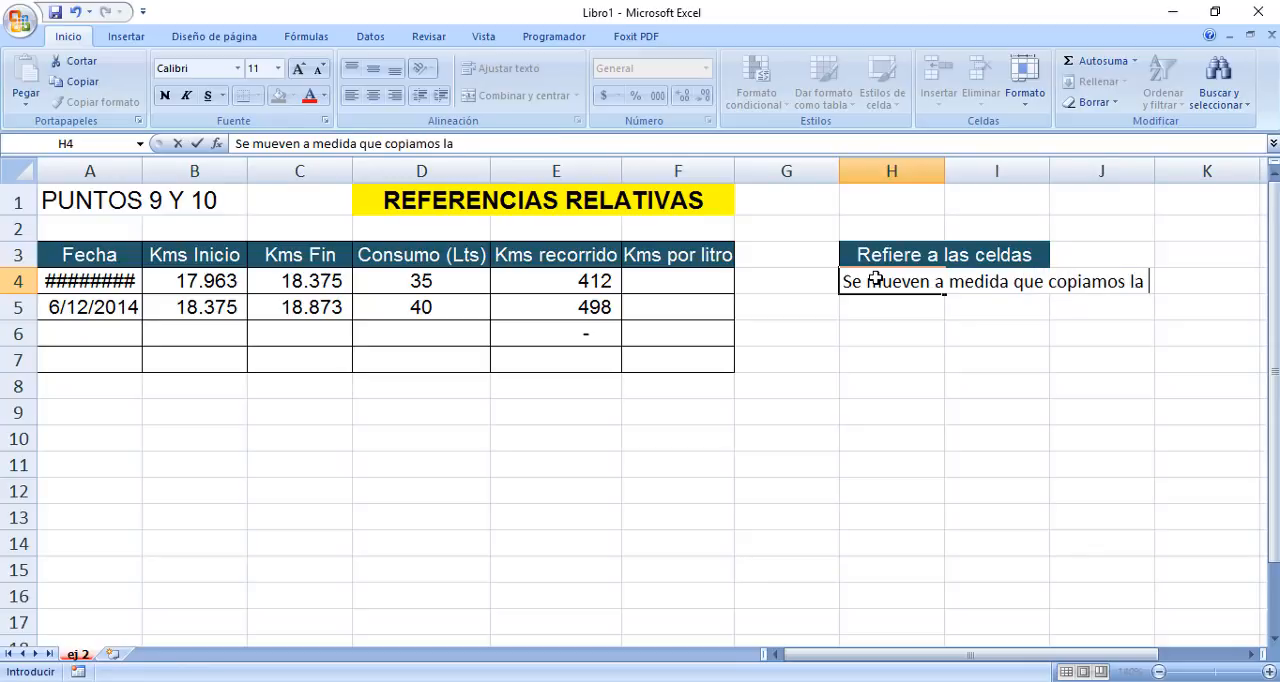
pyautogui.write('fórmula a ')
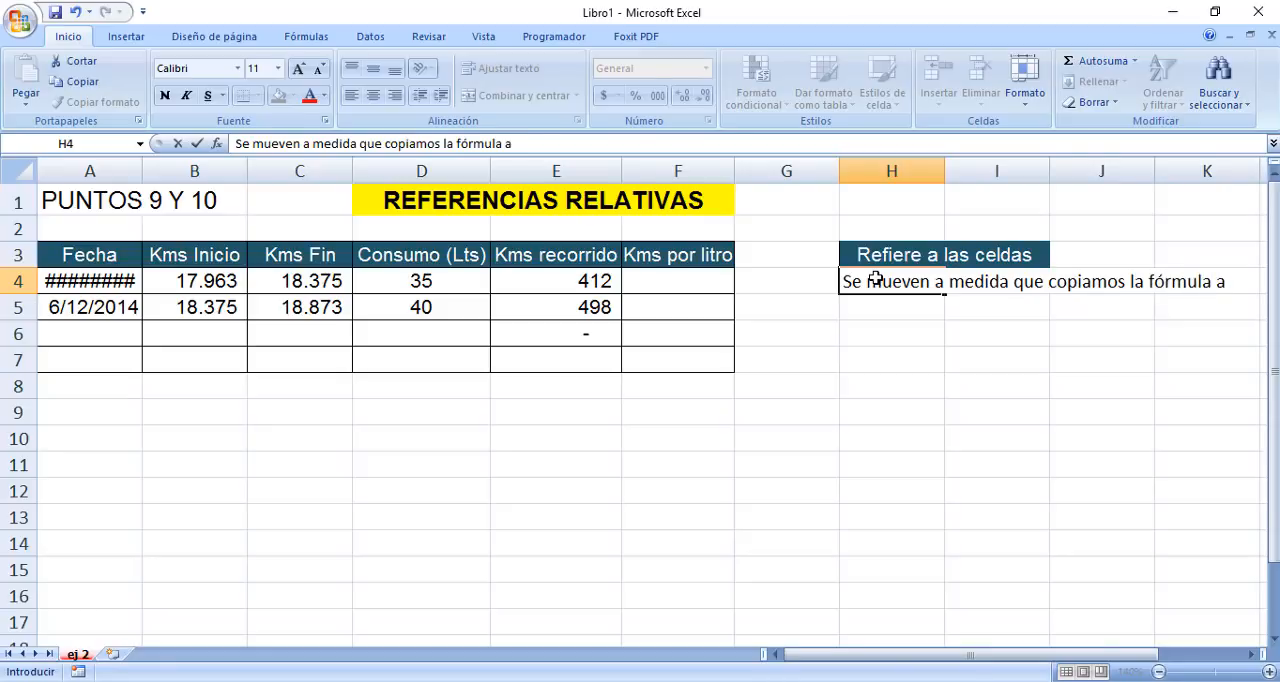
pyautogui.write('otras')
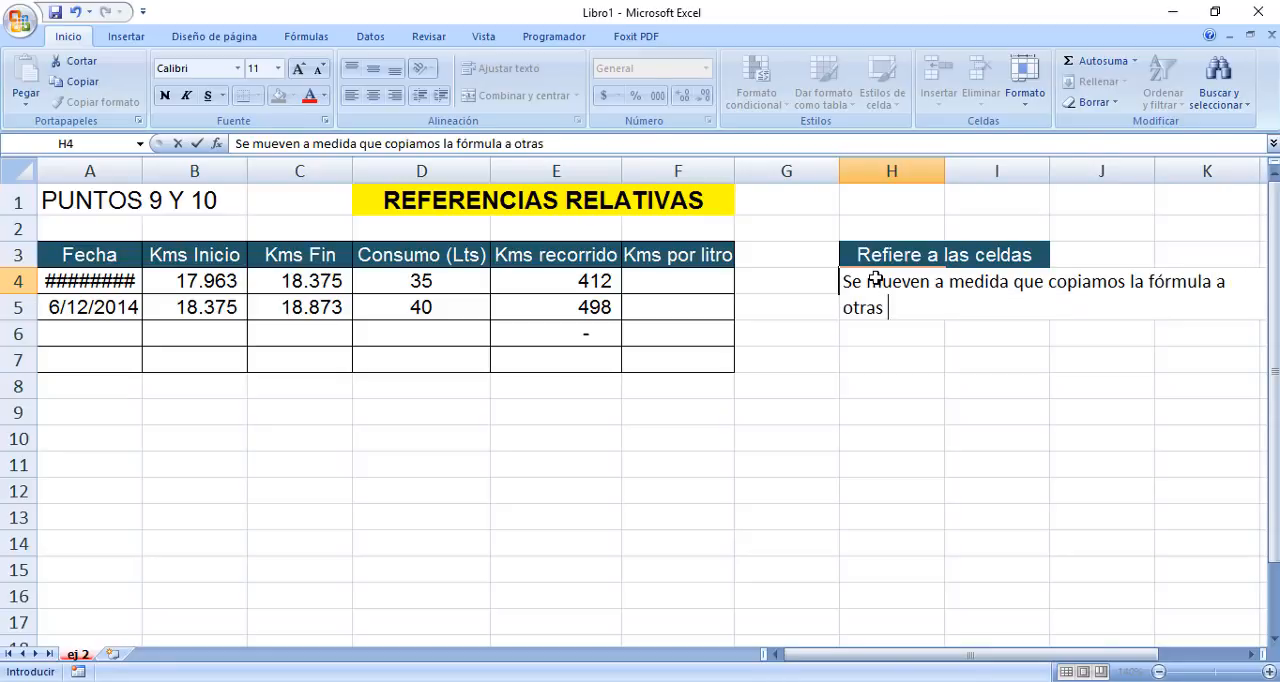
pyautogui.write(' celdas')
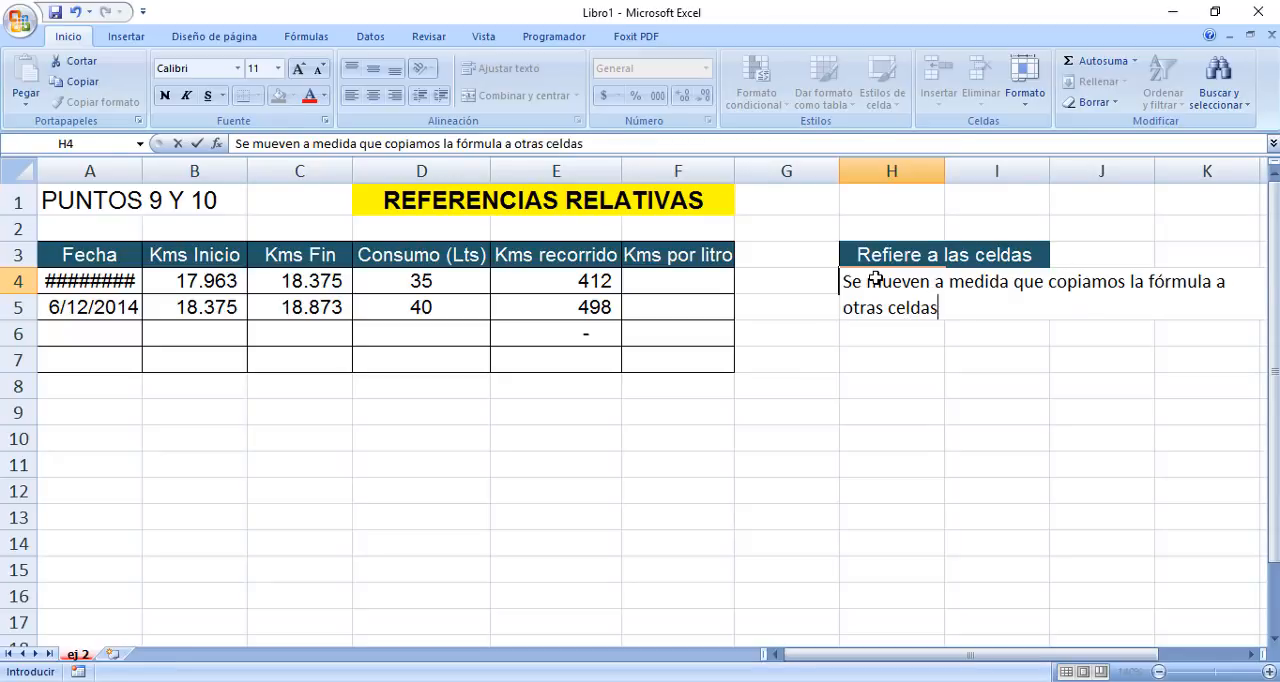
pyautogui.press('Return')
# Merge and centre the note across H4:J6 and wrap its text.
pyautogui.moveTo(875, 281); pyautogui.dragTo(980, 312)
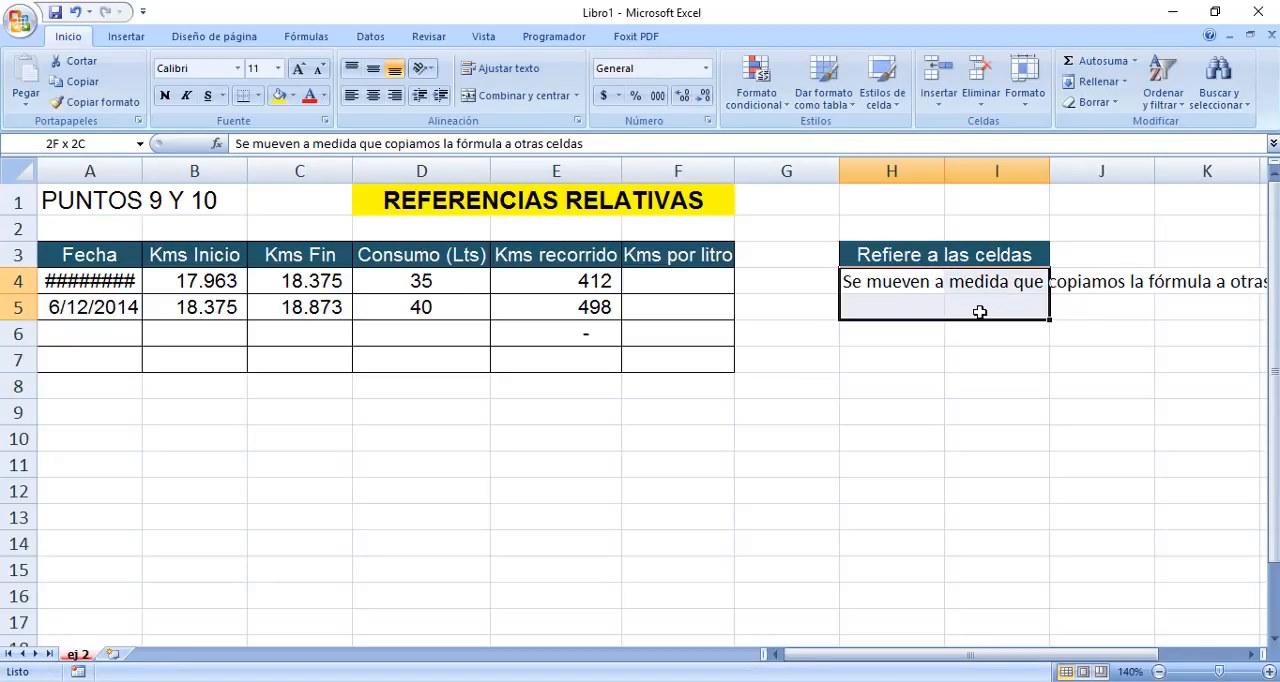
pyautogui.click(903, 252)
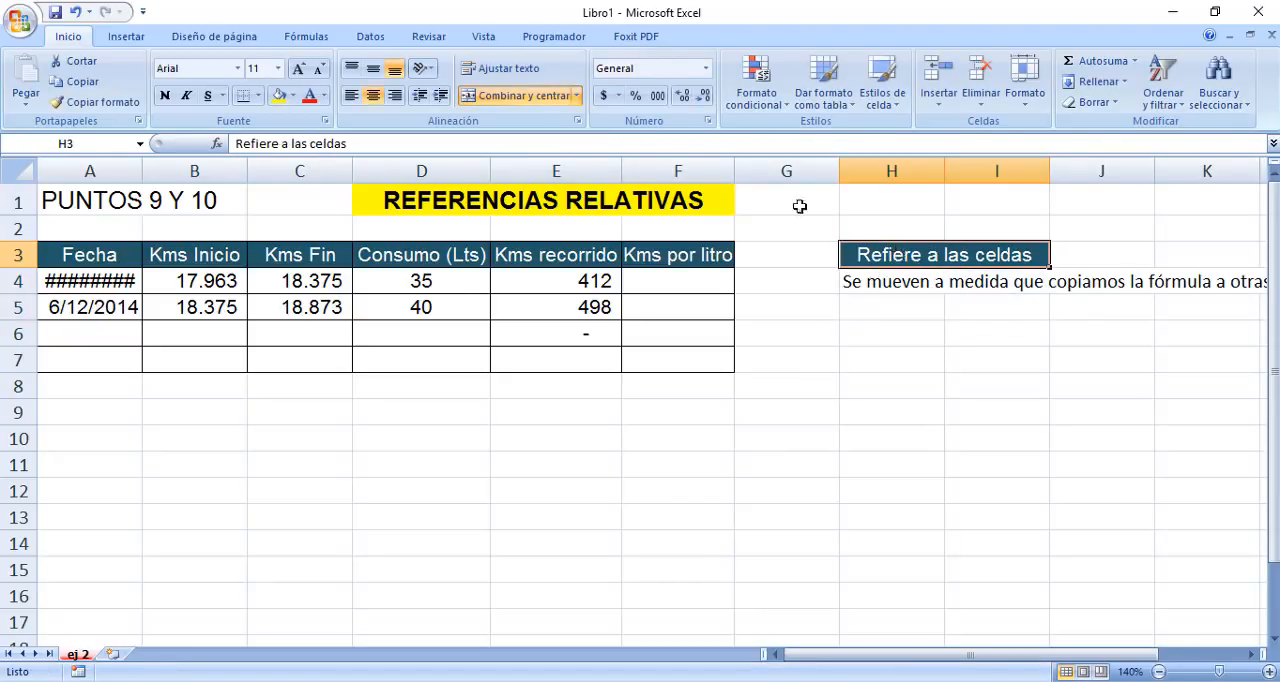
pyautogui.click(900, 281)
pyautogui.moveTo(948, 295); pyautogui.dragTo(1074, 331)
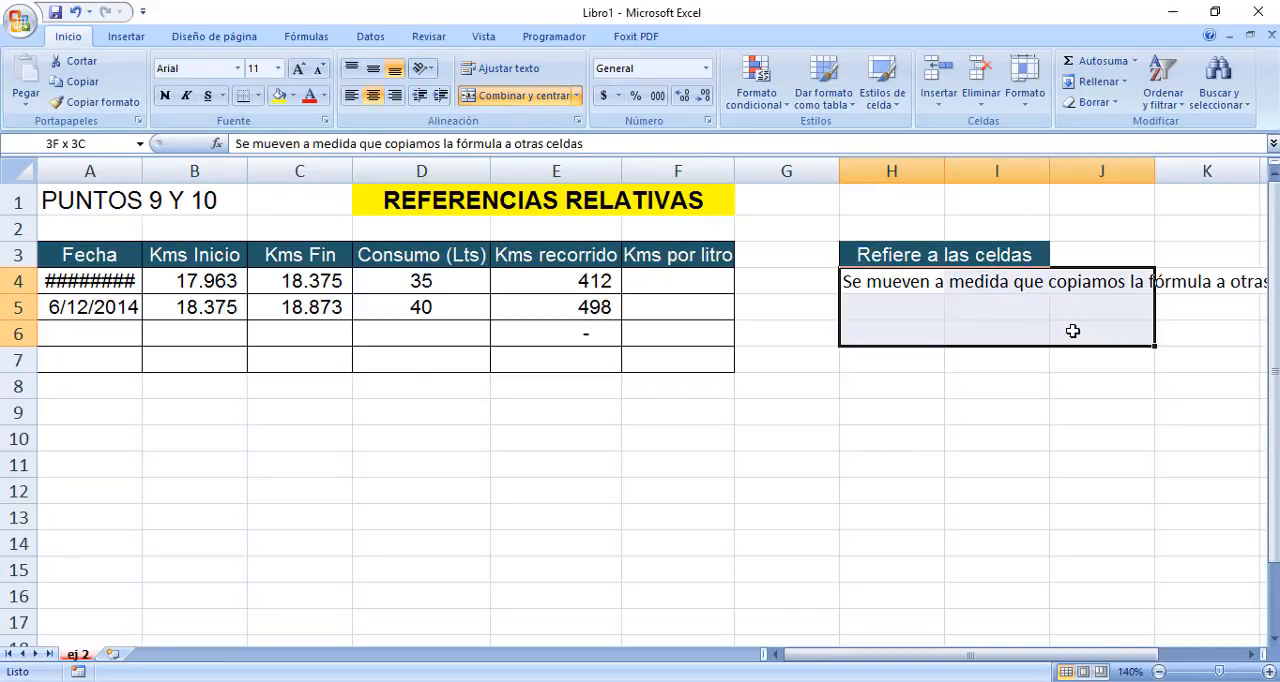
pyautogui.click(507, 95)
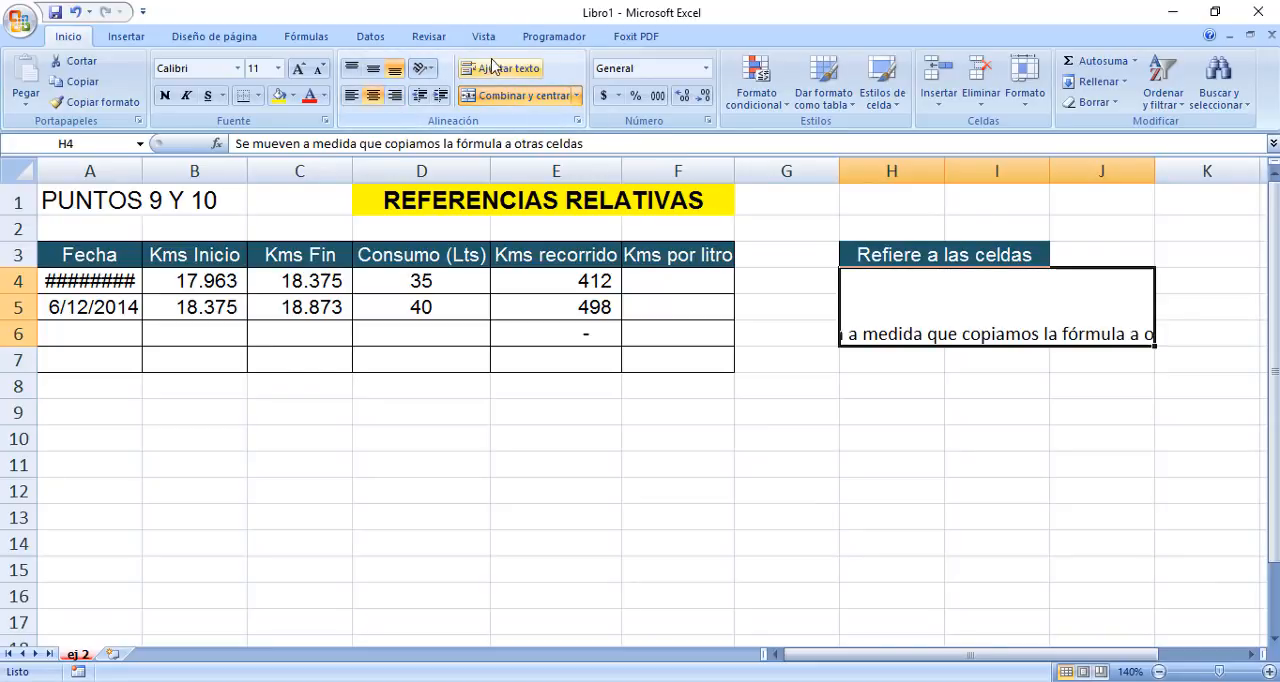
pyautogui.click(492, 67)
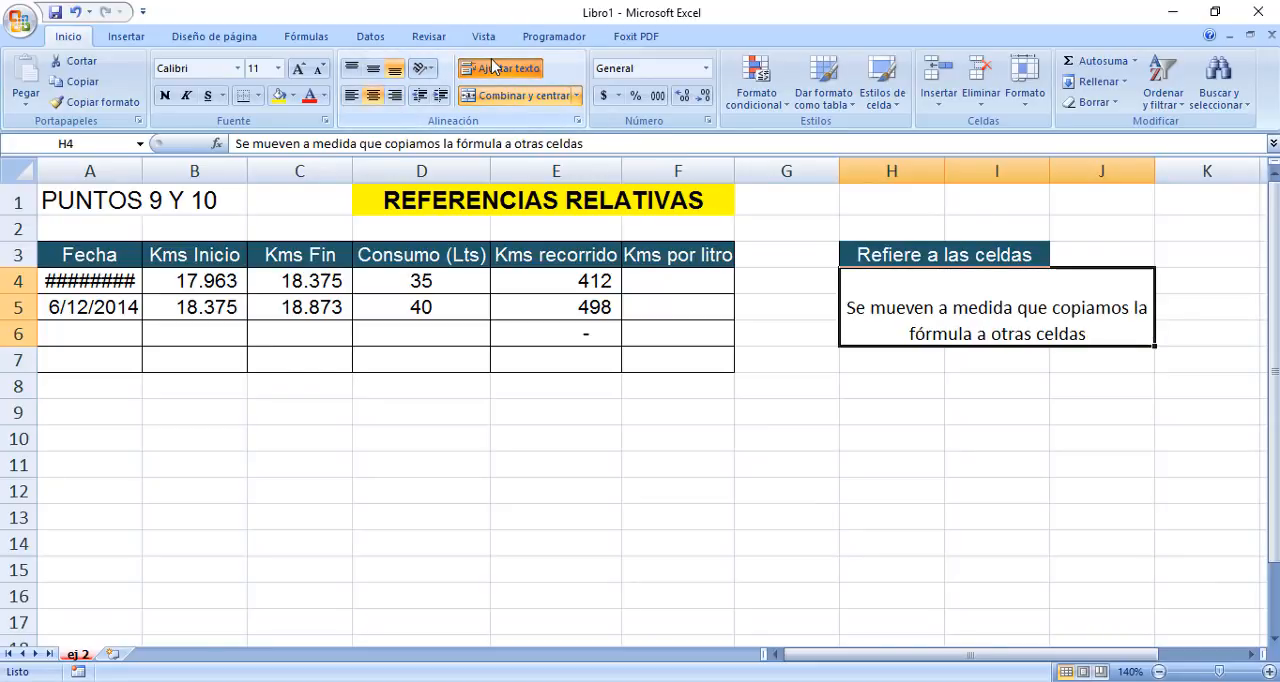
# Give the merged note a yellow fill and align its text vertically in the middle.
pyautogui.click(280, 95)
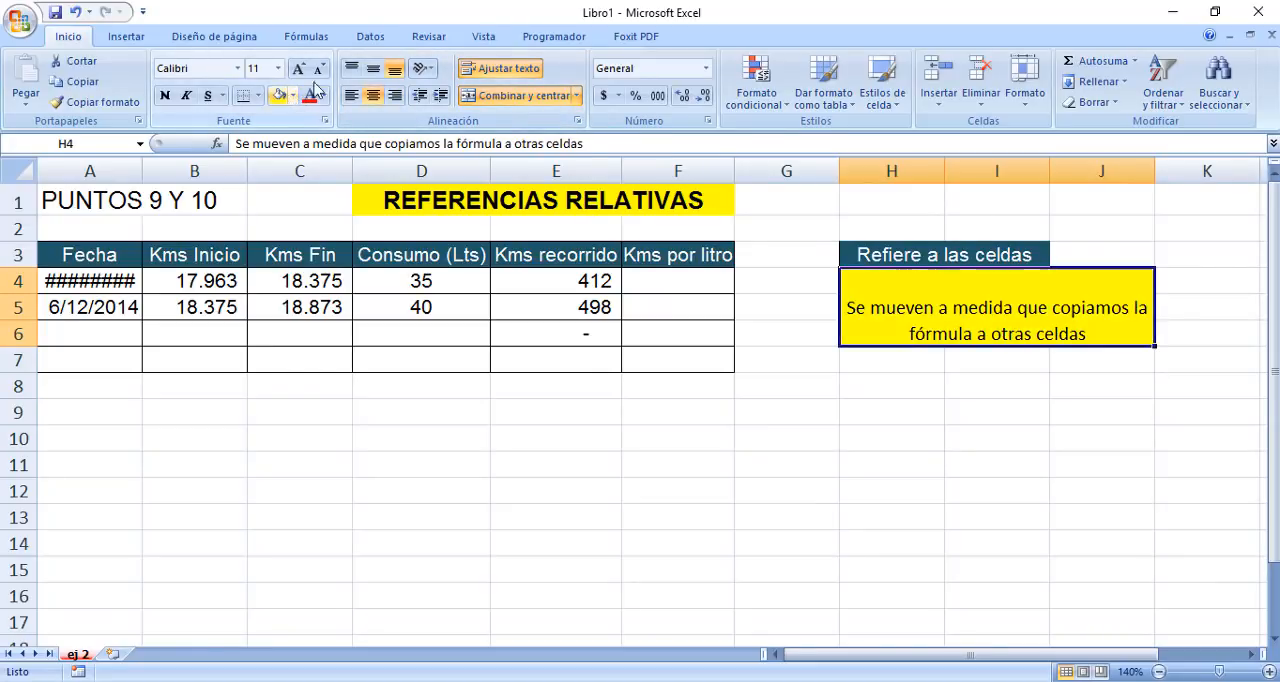
pyautogui.click(374, 69)
pyautogui.click(864, 411)
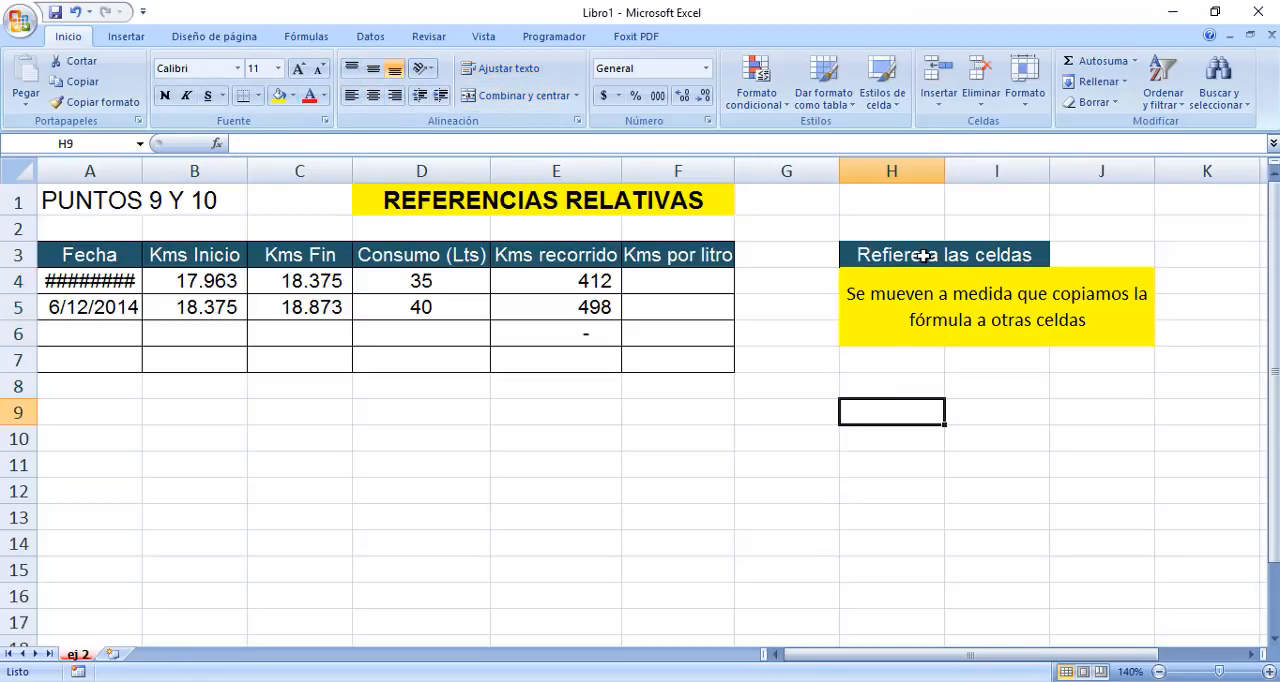
pyautogui.click(920, 295)
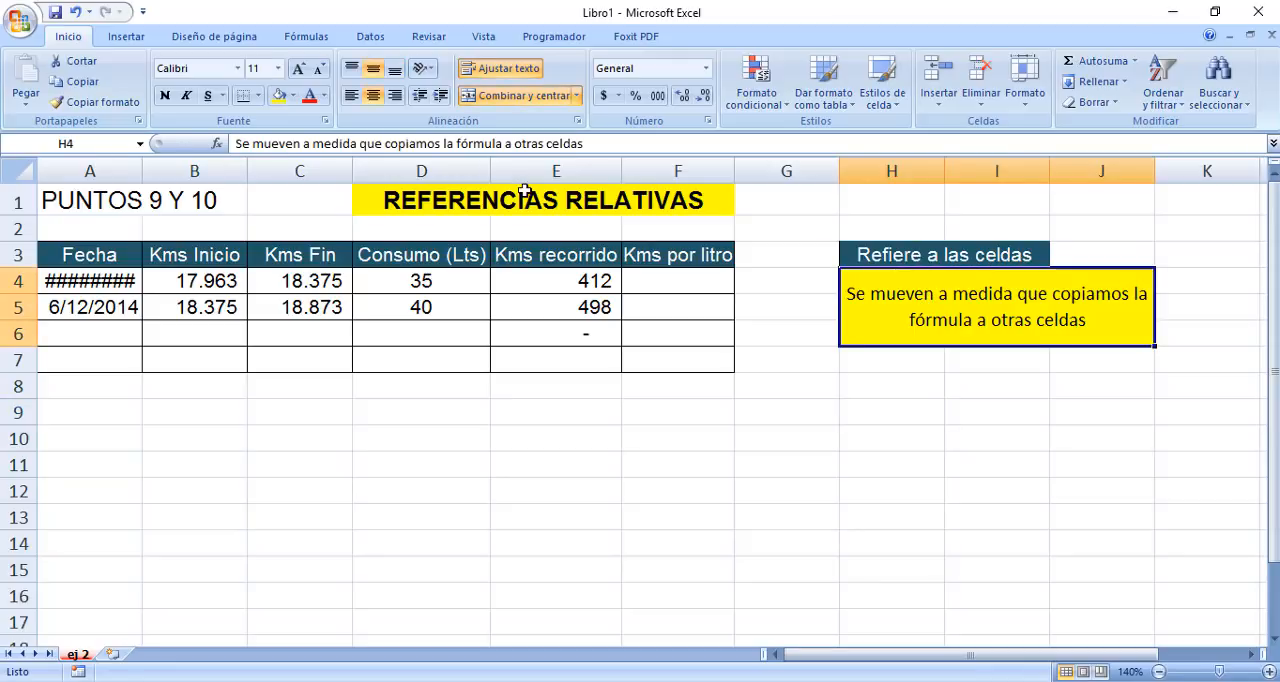
# Autofit column A so the Fecha dates fit, and select the first Kms recorrido formula in E4.
pyautogui.click(122, 280)
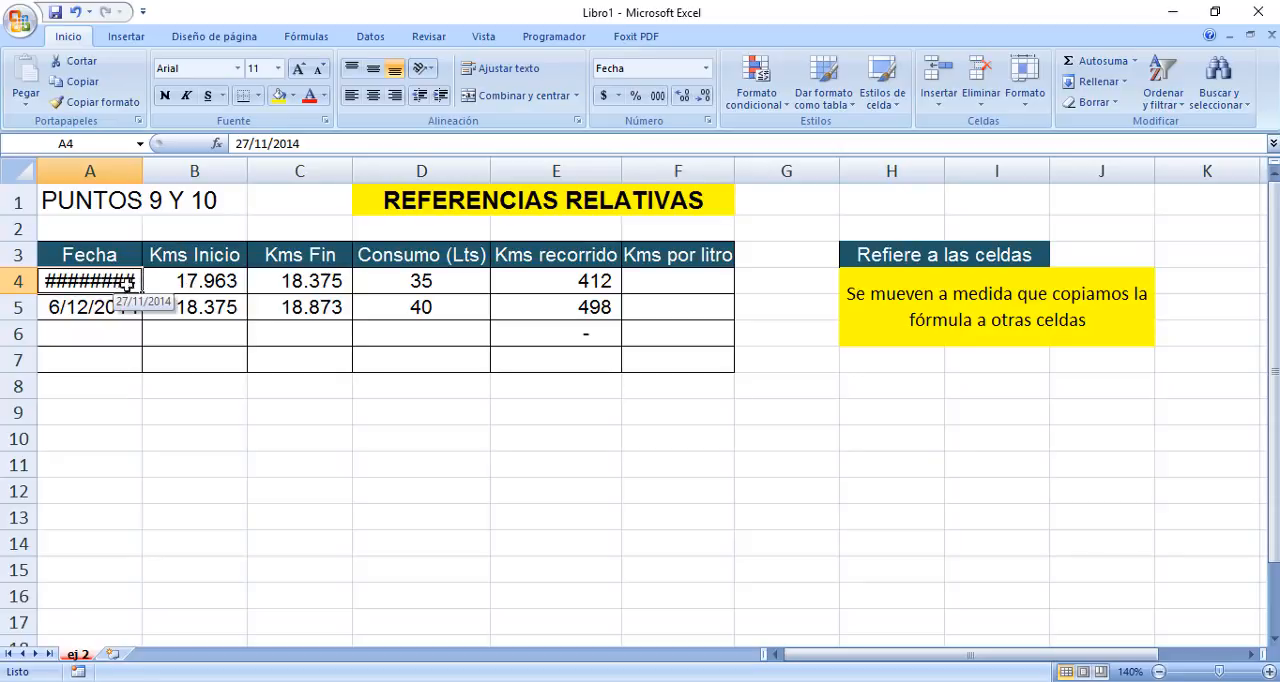
pyautogui.doubleClick(142, 165)
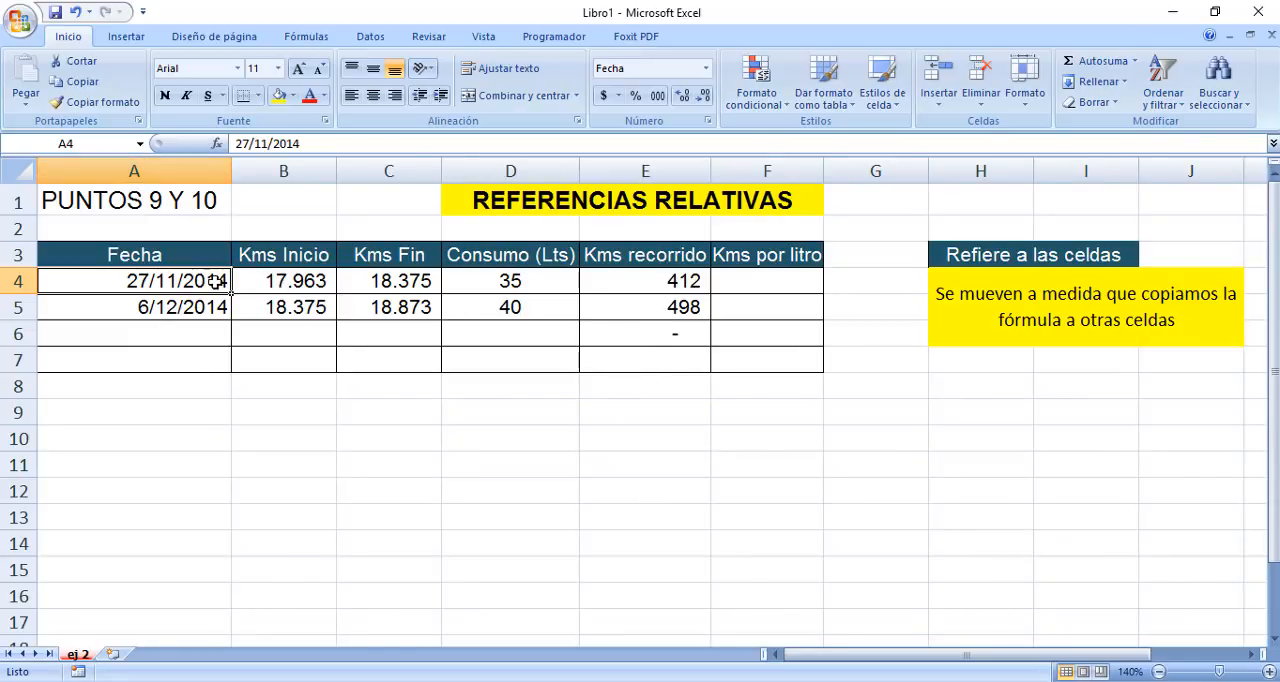
pyautogui.click(698, 281)
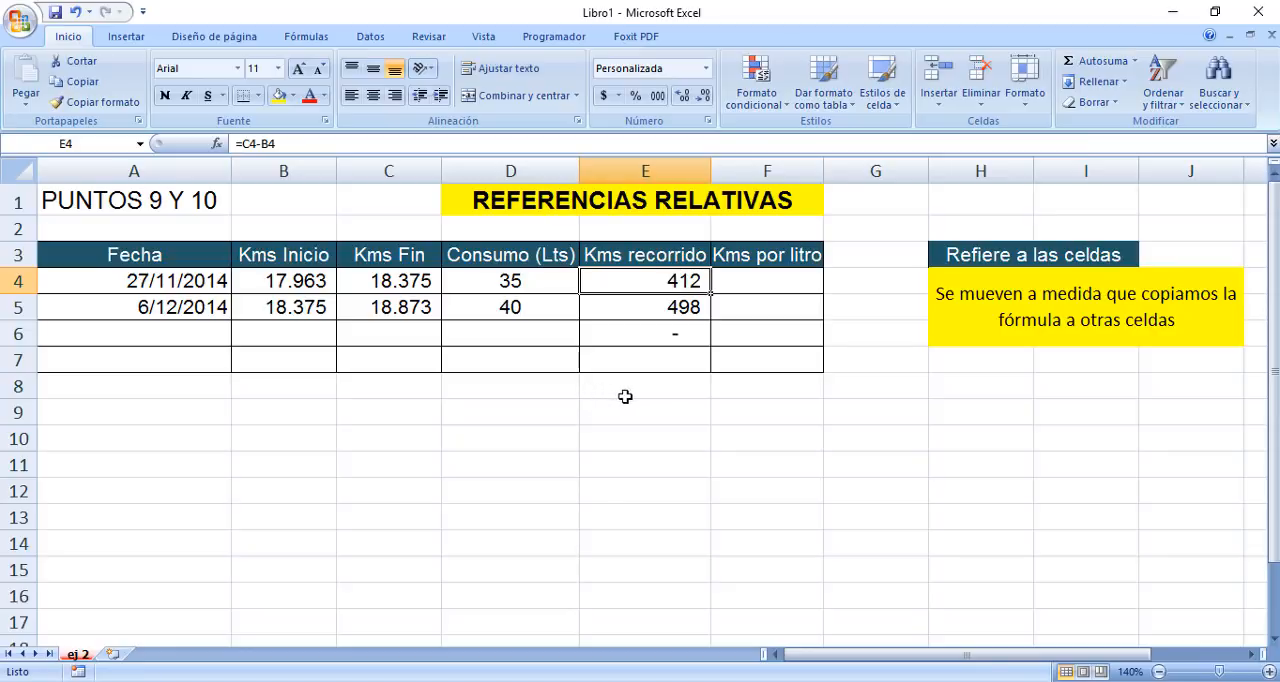
# Enter the sample numbers 4 in C12 and 2 in C13, below the table.
pyautogui.click(366, 505)
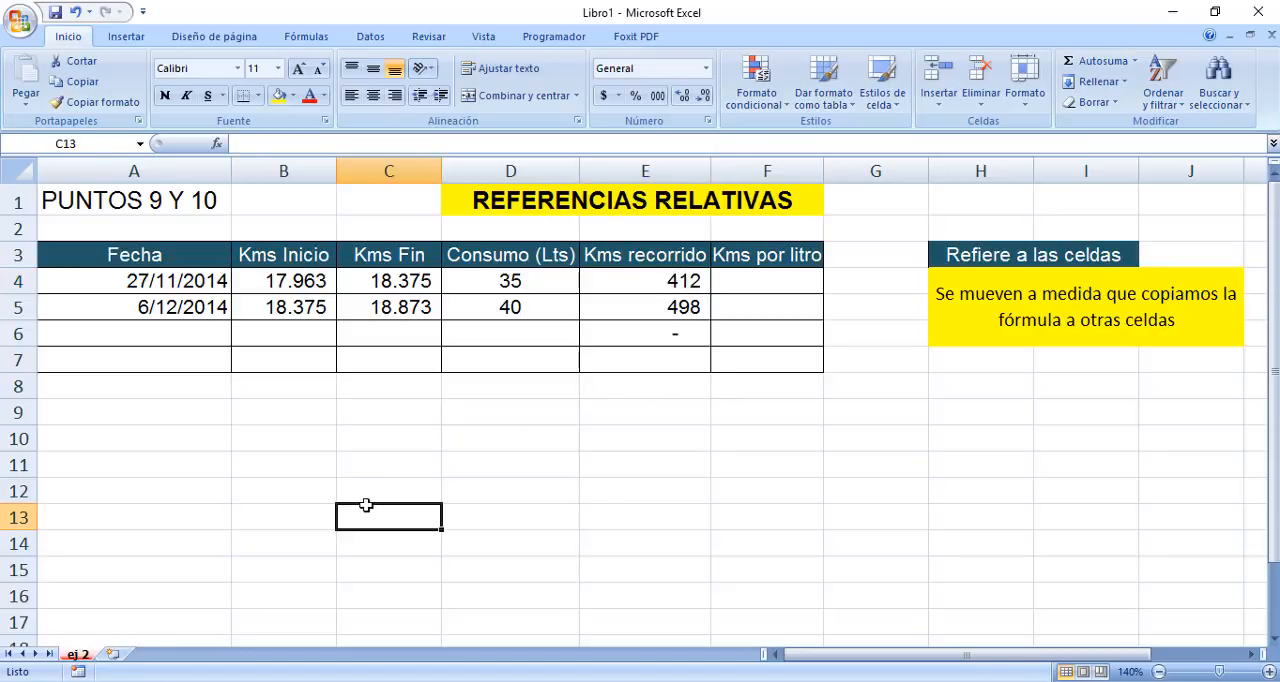
pyautogui.write('2')
pyautogui.press('Up')
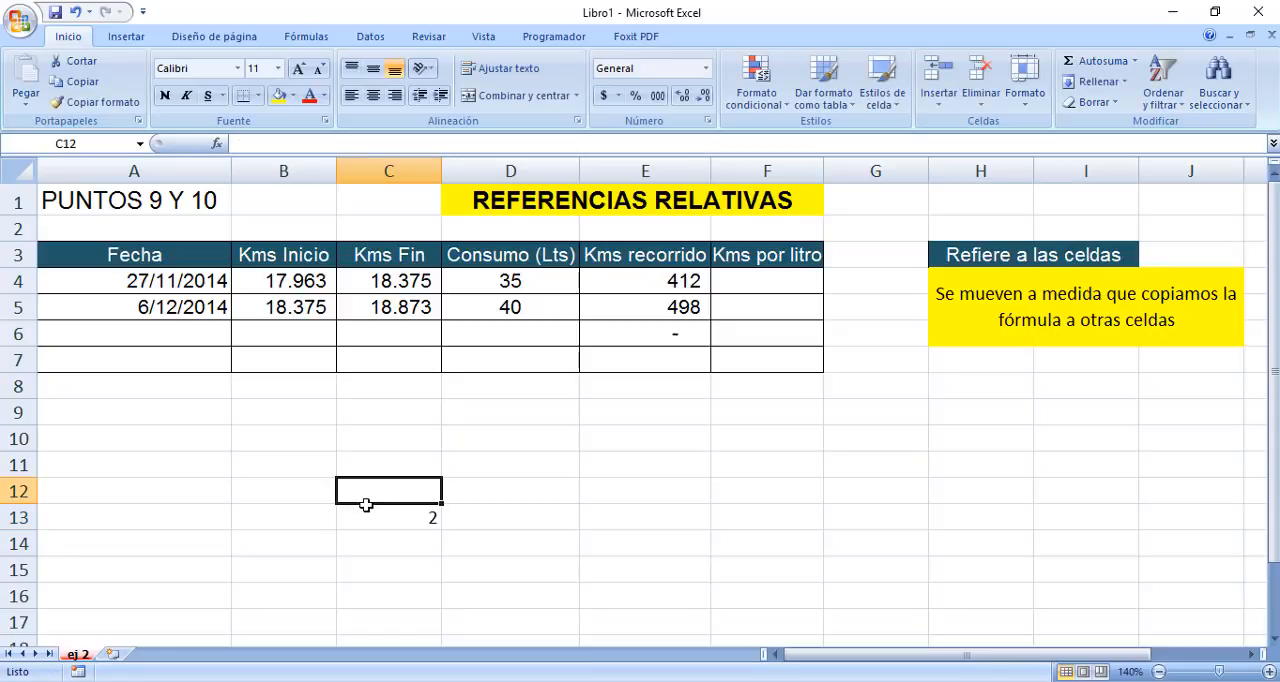
pyautogui.write('4')
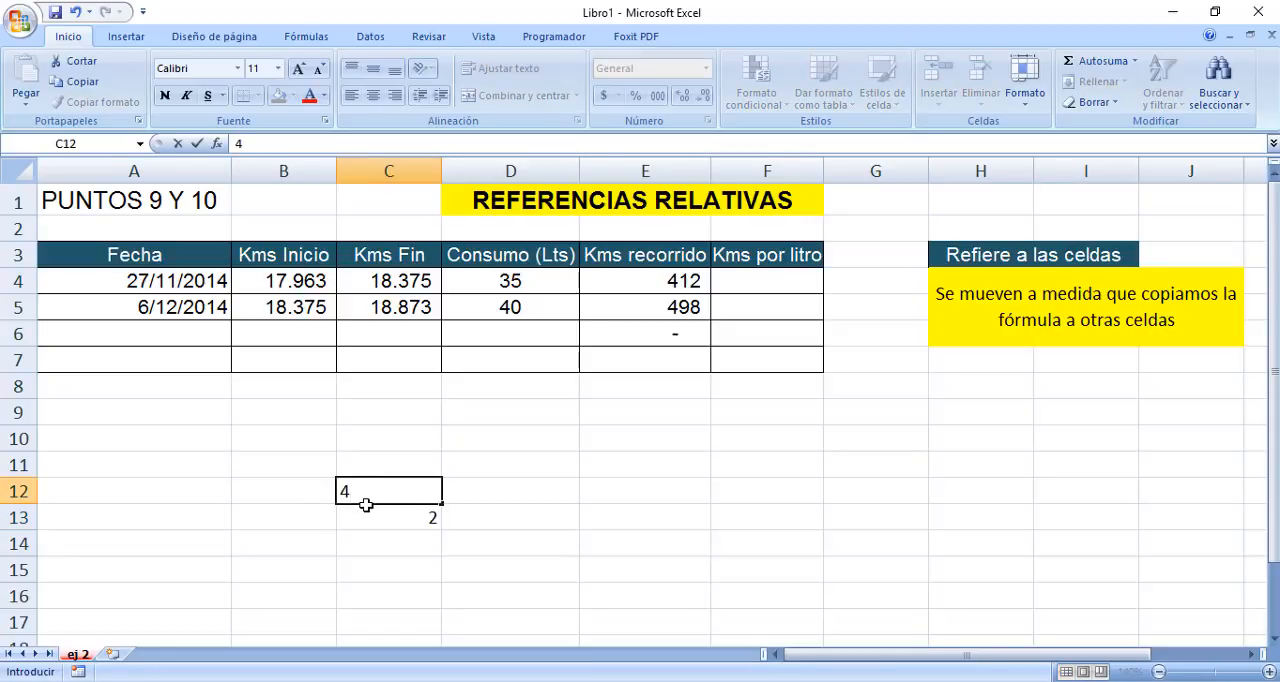
pyautogui.press('Return')
pyautogui.press('Return')
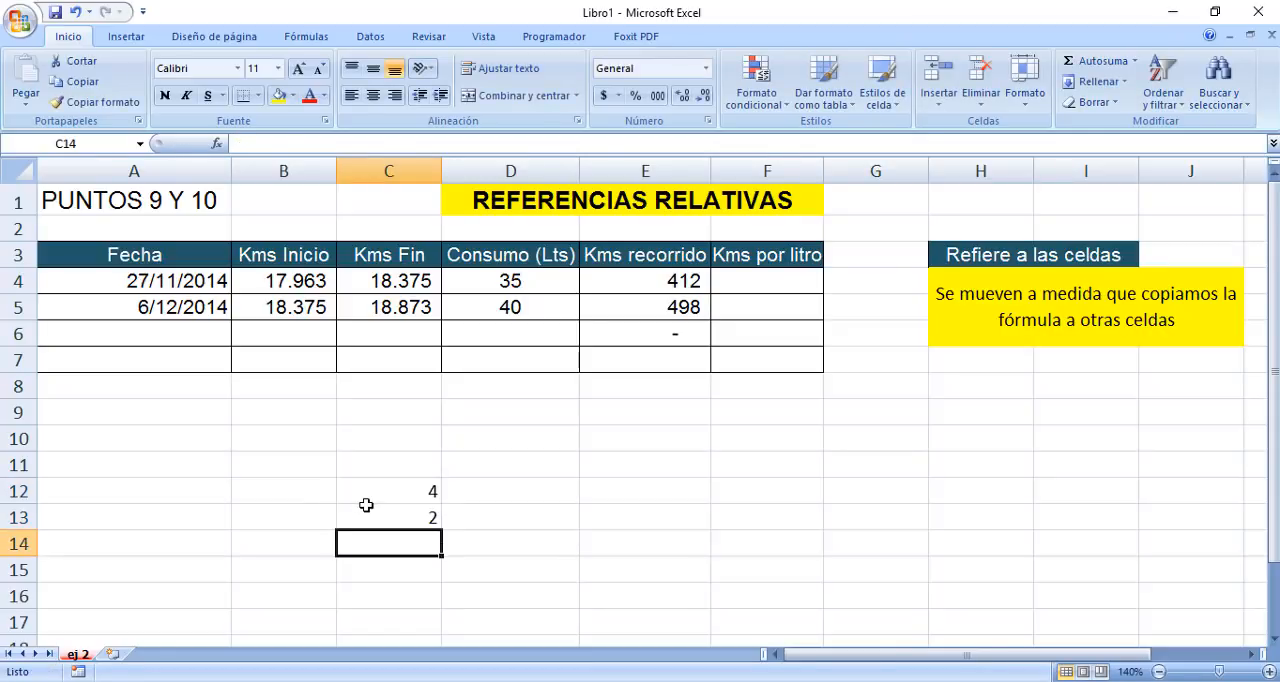
# Add the sample numbers 6 in B12 and 3 in B13.
pyautogui.press('Left')
pyautogui.press('Up')
pyautogui.press('Up')
pyautogui.write('6')
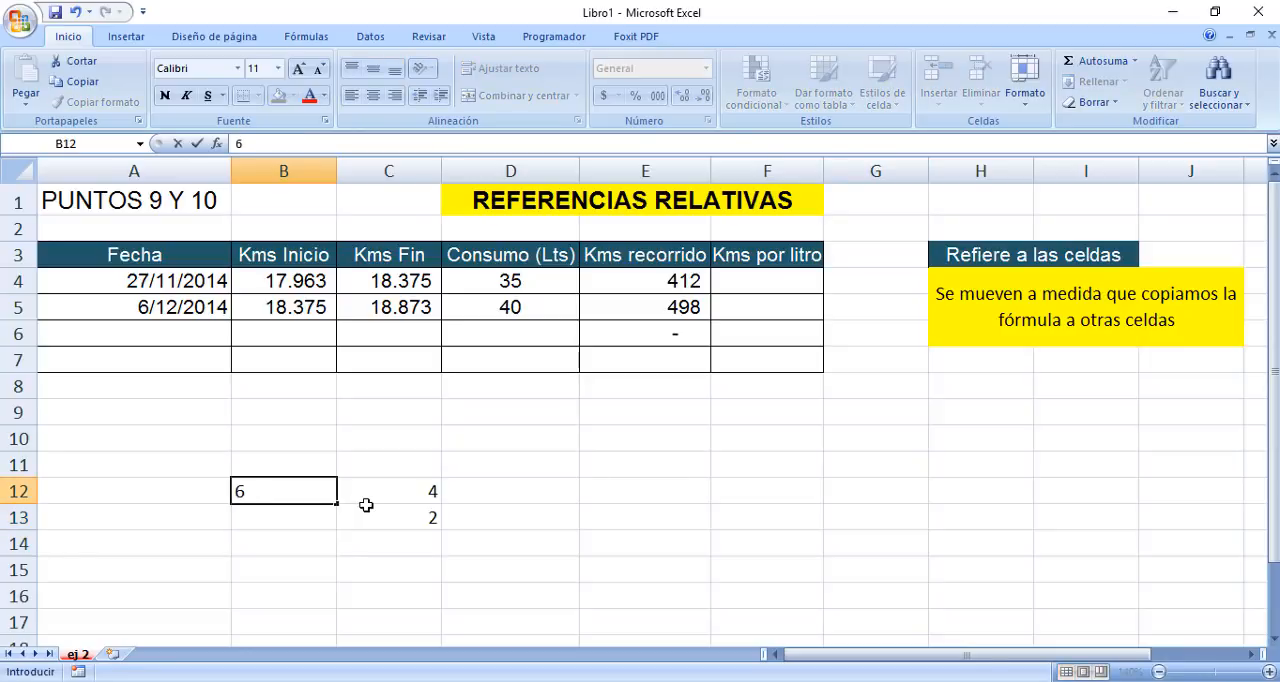
pyautogui.press('Right')
pyautogui.press('Left')
pyautogui.press('Down')
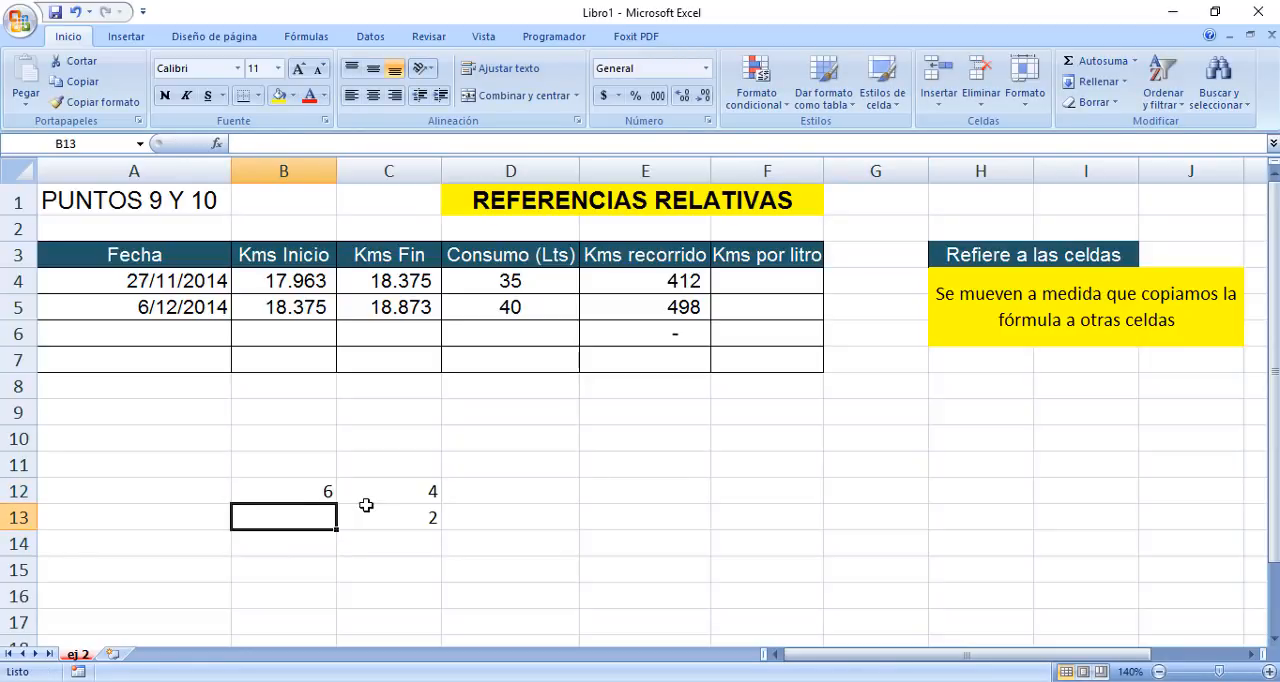
pyautogui.write('3')
pyautogui.press('Right')
pyautogui.press('Right')
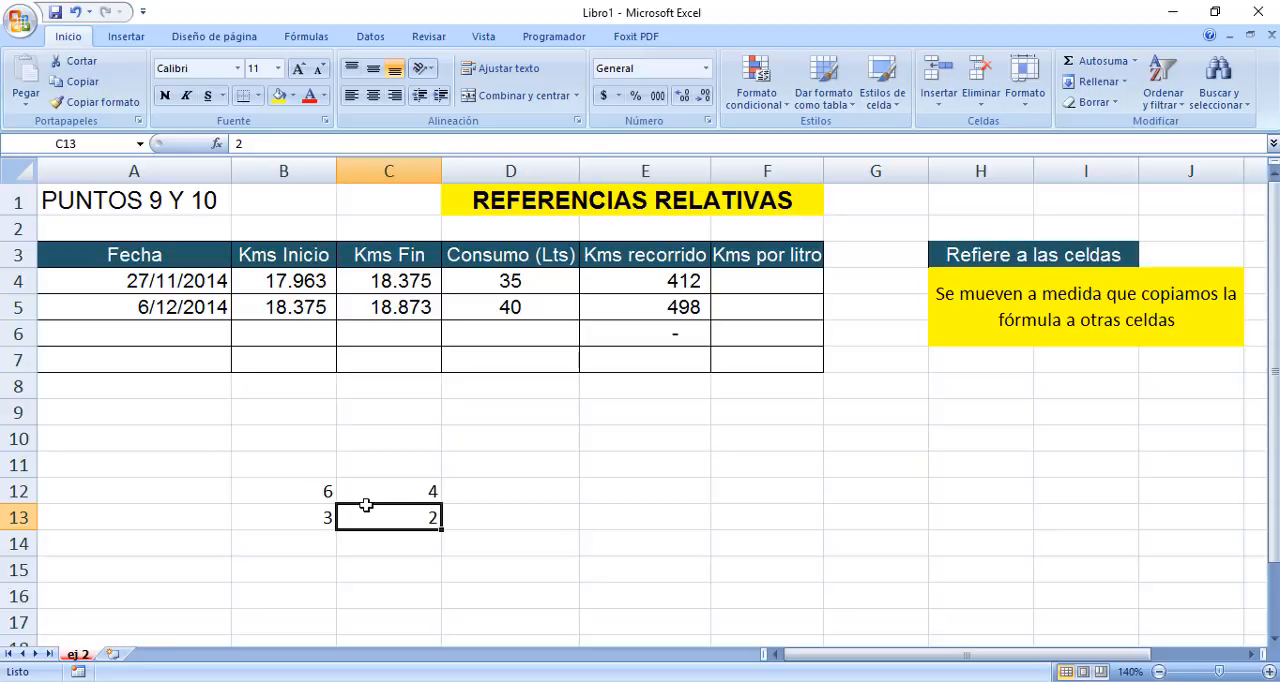
# Add a third row of sample numbers, with 2 in B14 and 1 in C14.
pyautogui.press('Down')
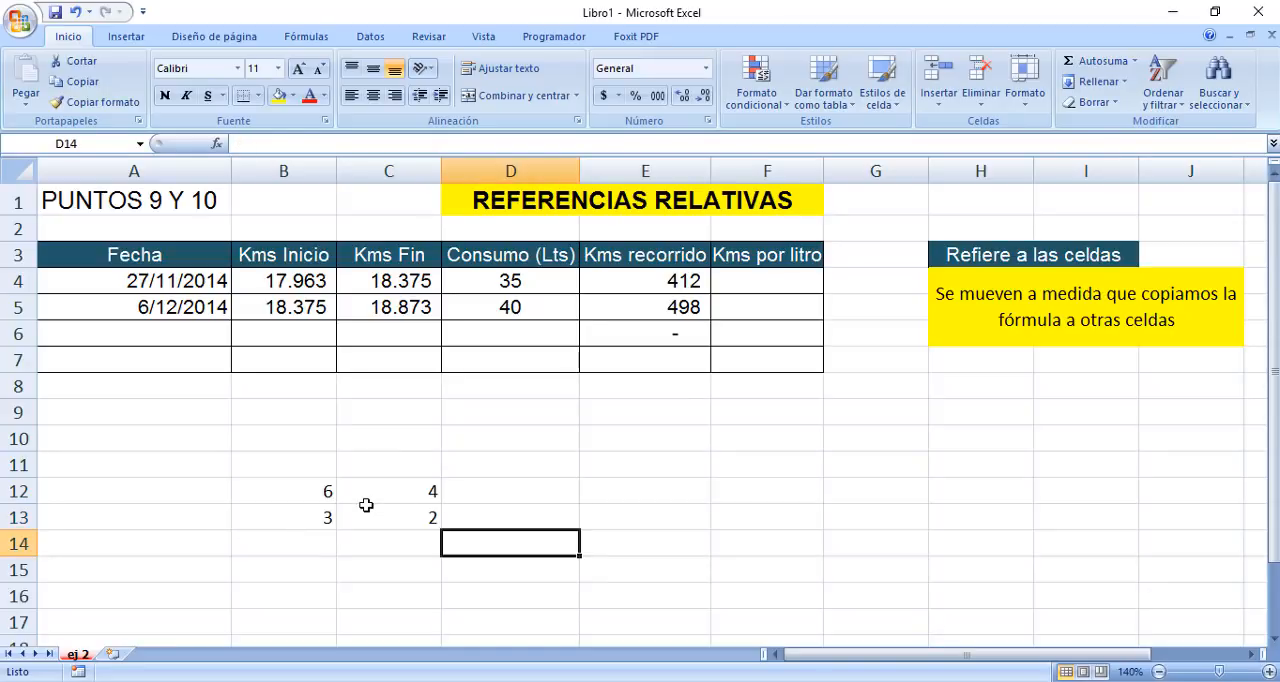
pyautogui.press('Left')
pyautogui.write('1')
pyautogui.press('Left')
pyautogui.press('Down')
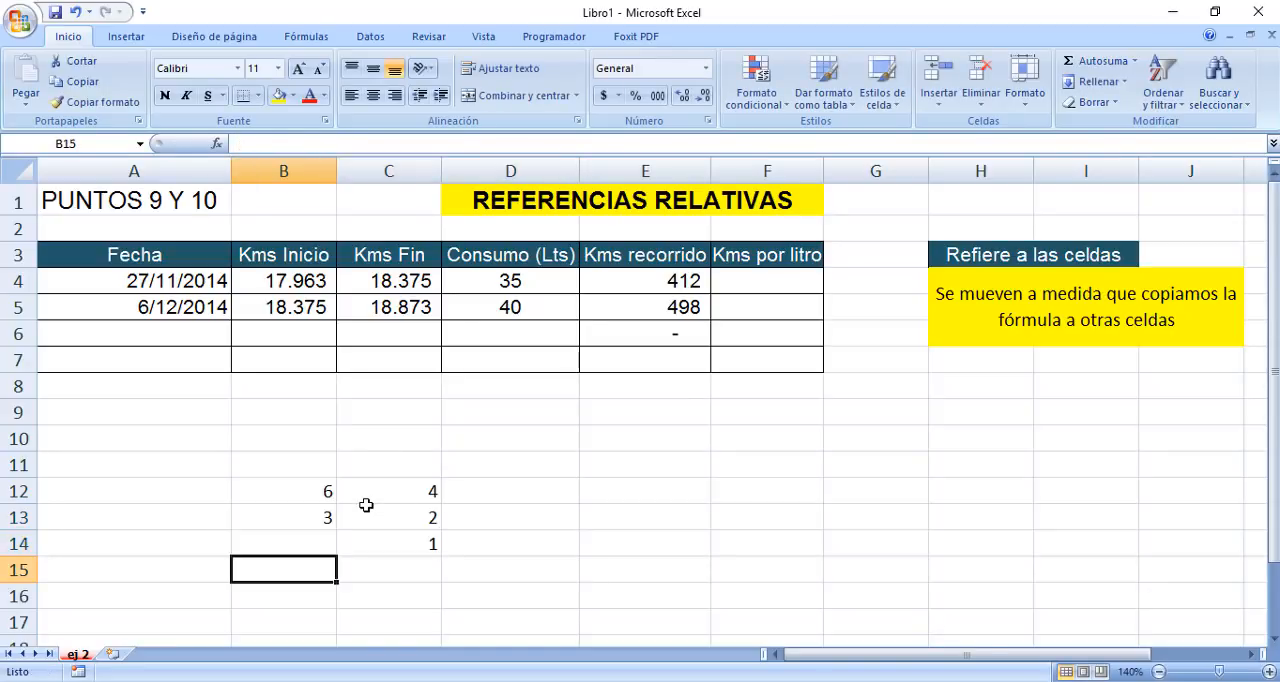
pyautogui.press('Up')
pyautogui.write('2')
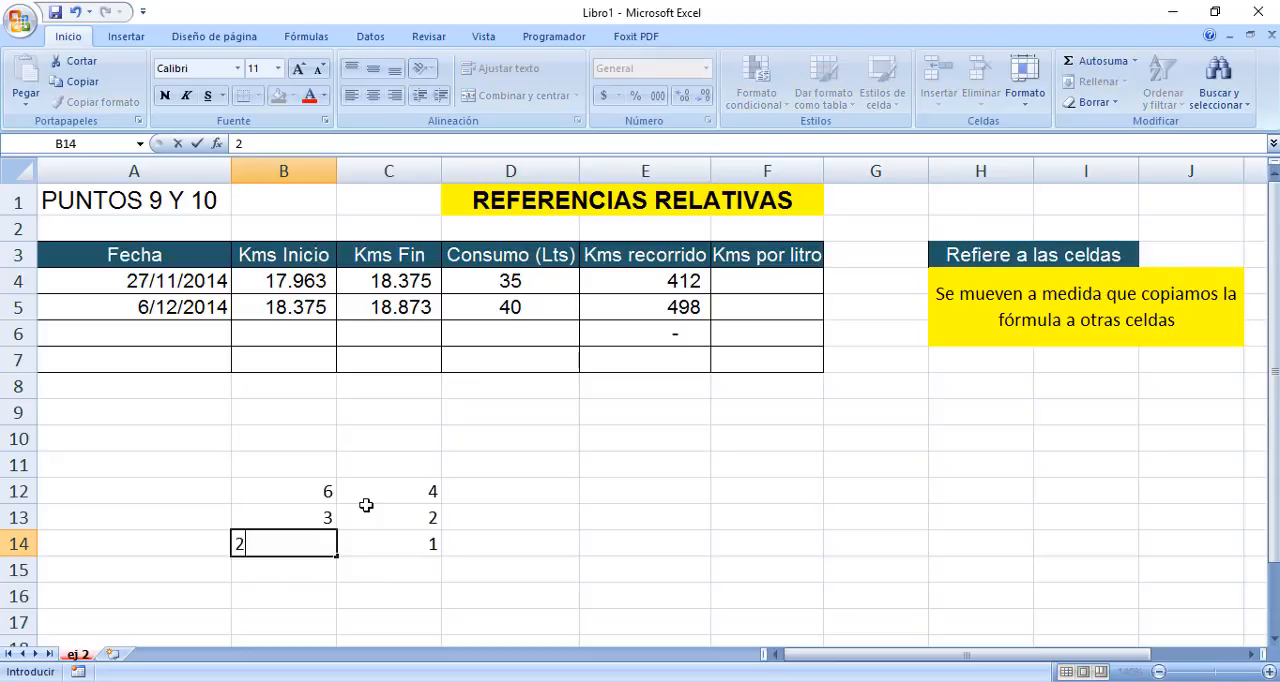
pyautogui.press('Right')
pyautogui.press('Right')
pyautogui.press('Right')
# Commit the value in B14 and multiply the middle row's sample numbers in D13 with the formula =B13*C13.
pyautogui.press('Up')
pyautogui.press('Up')
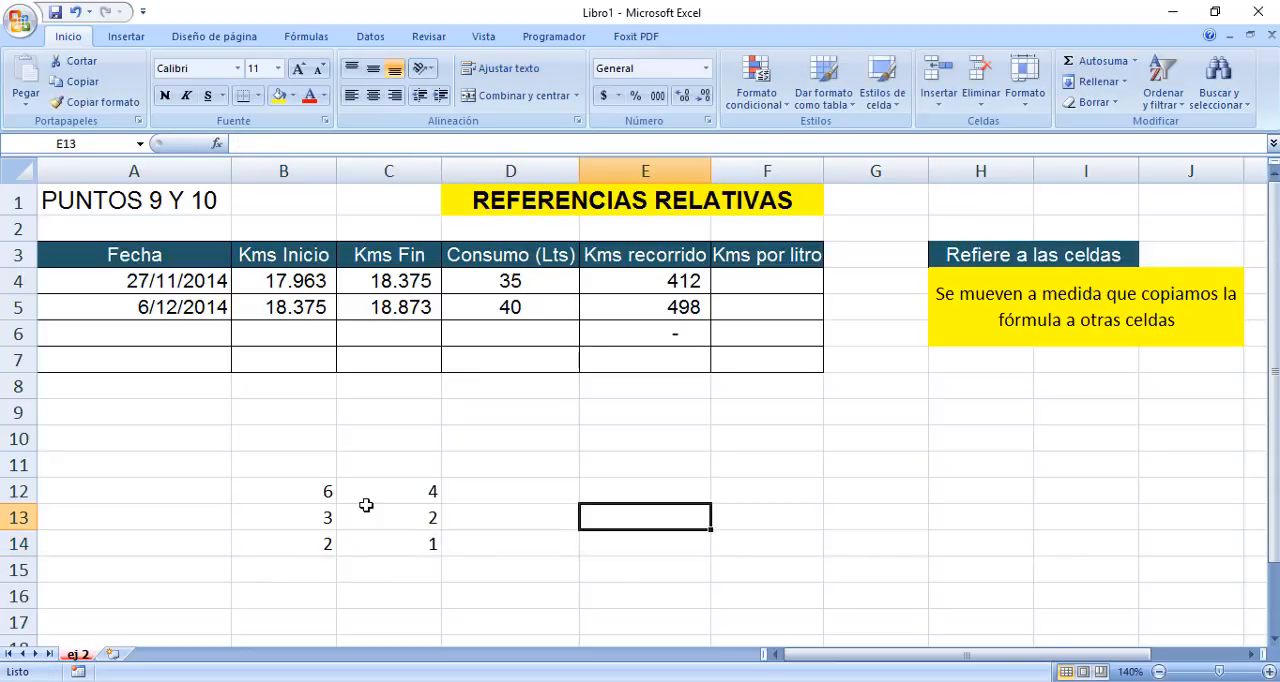
pyautogui.press('Right')
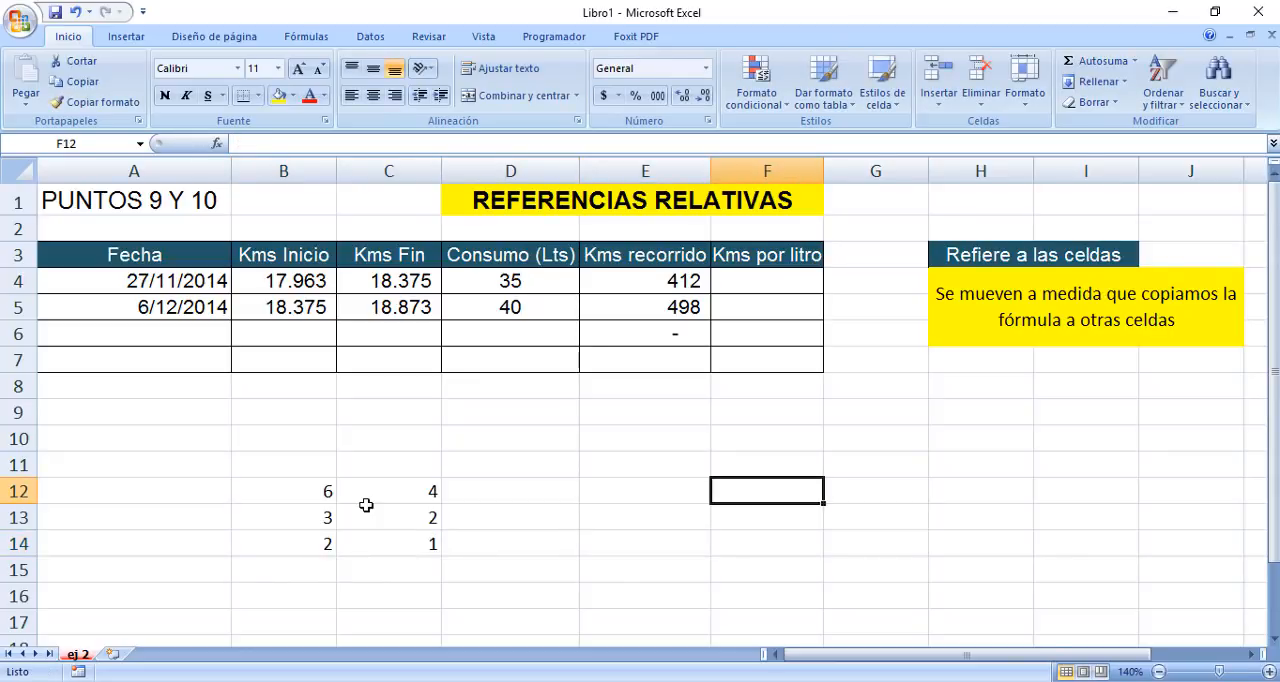
pyautogui.press('Left')
pyautogui.press('Left')
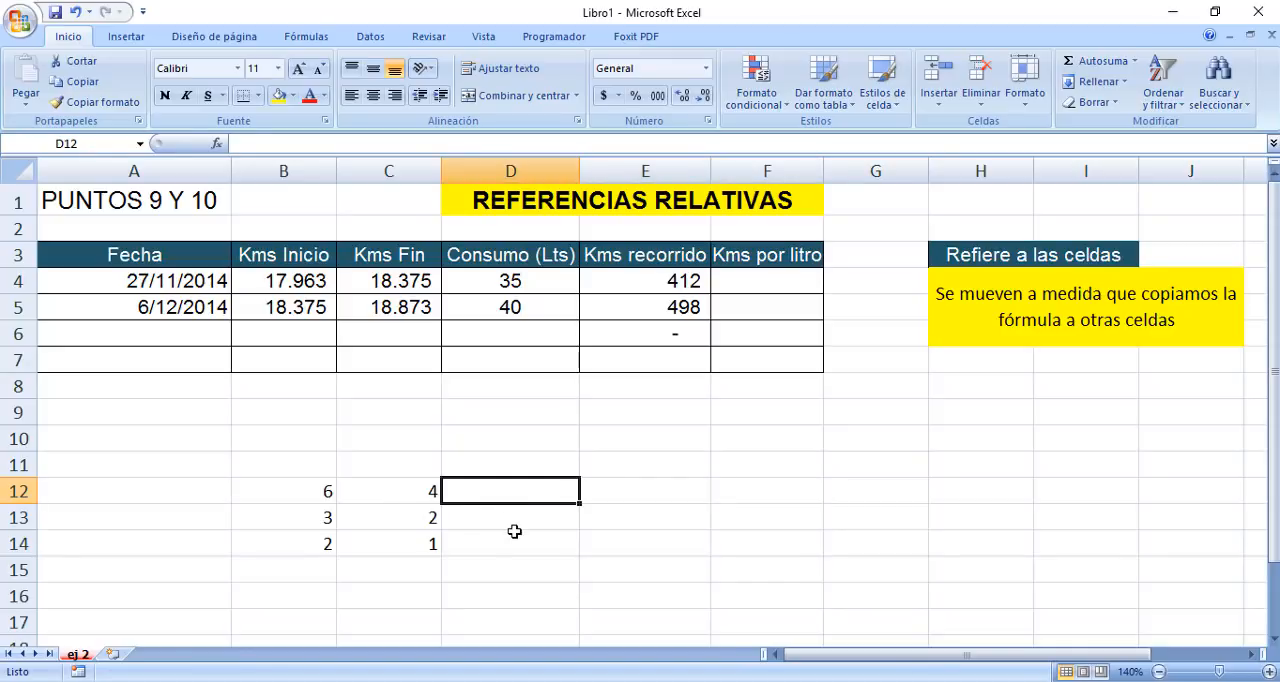
pyautogui.press('Down')
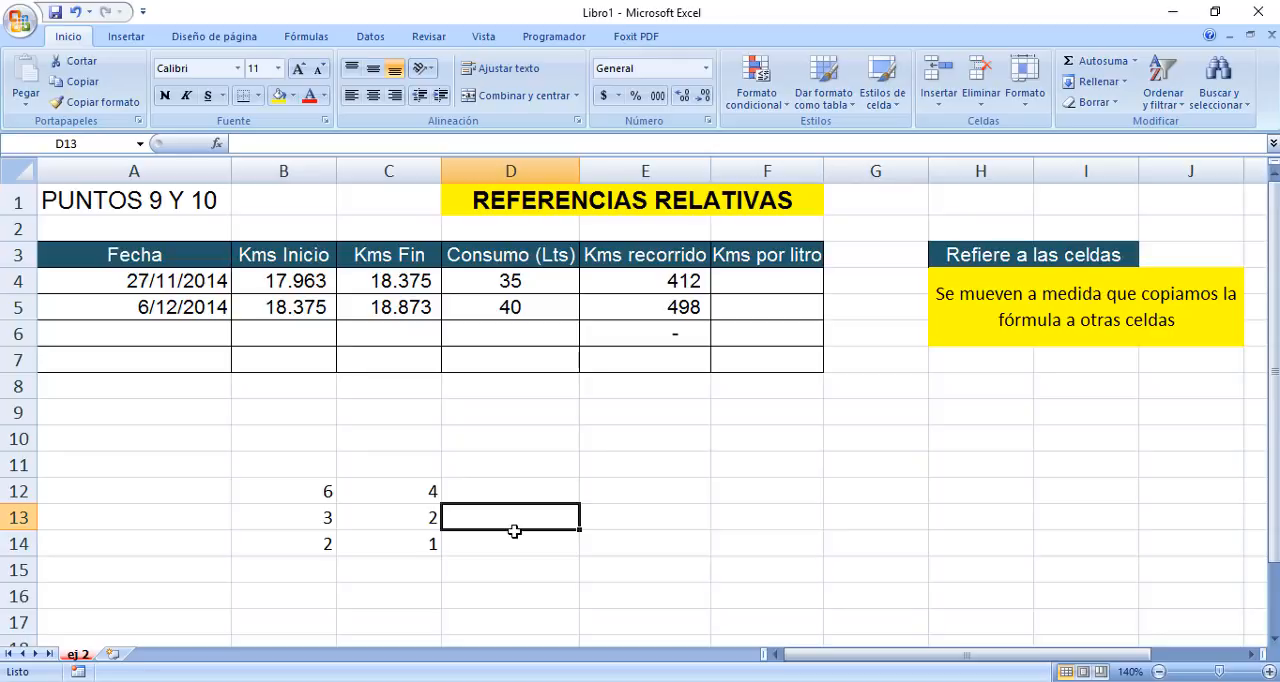
pyautogui.write('?')
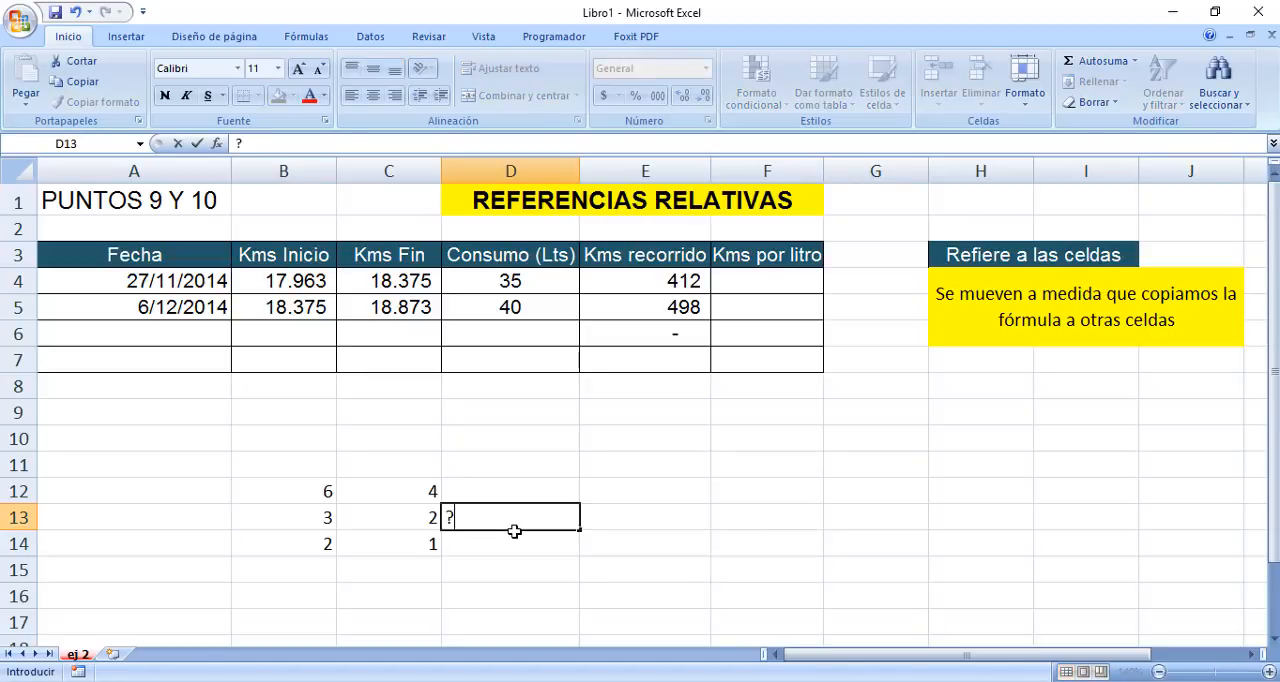
pyautogui.press('BackSpace')
pyautogui.write('=')
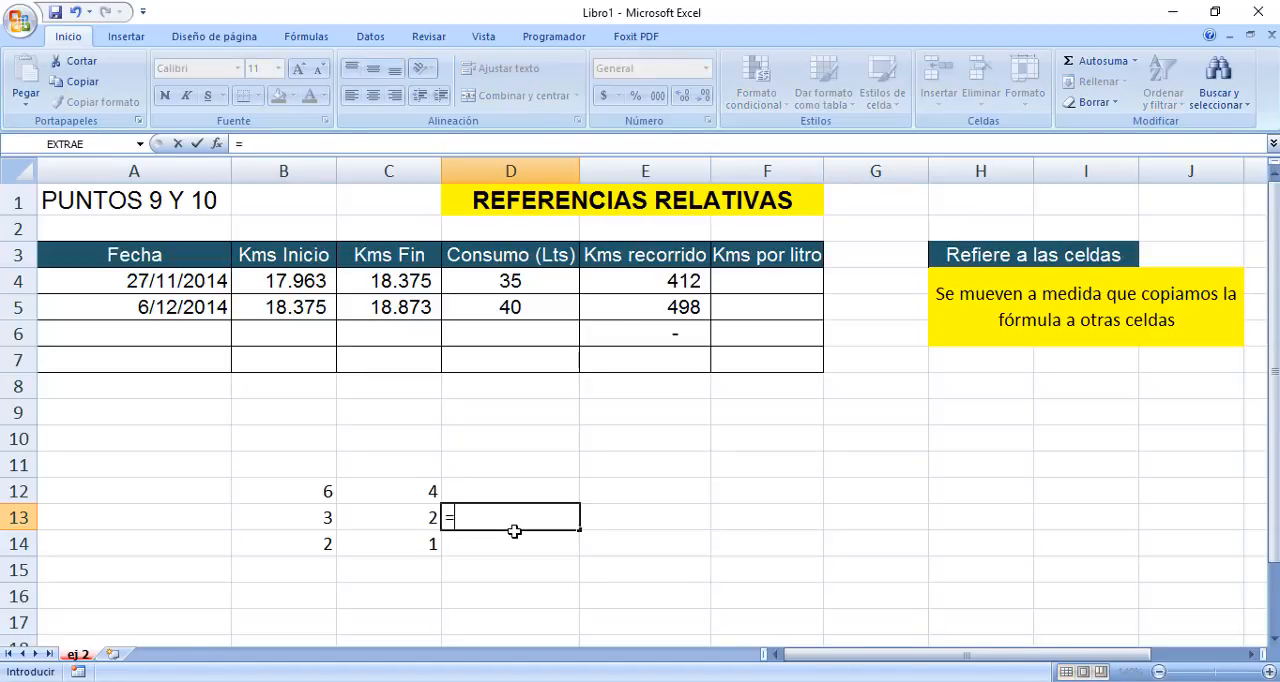
pyautogui.press('Left')
pyautogui.press('Left')
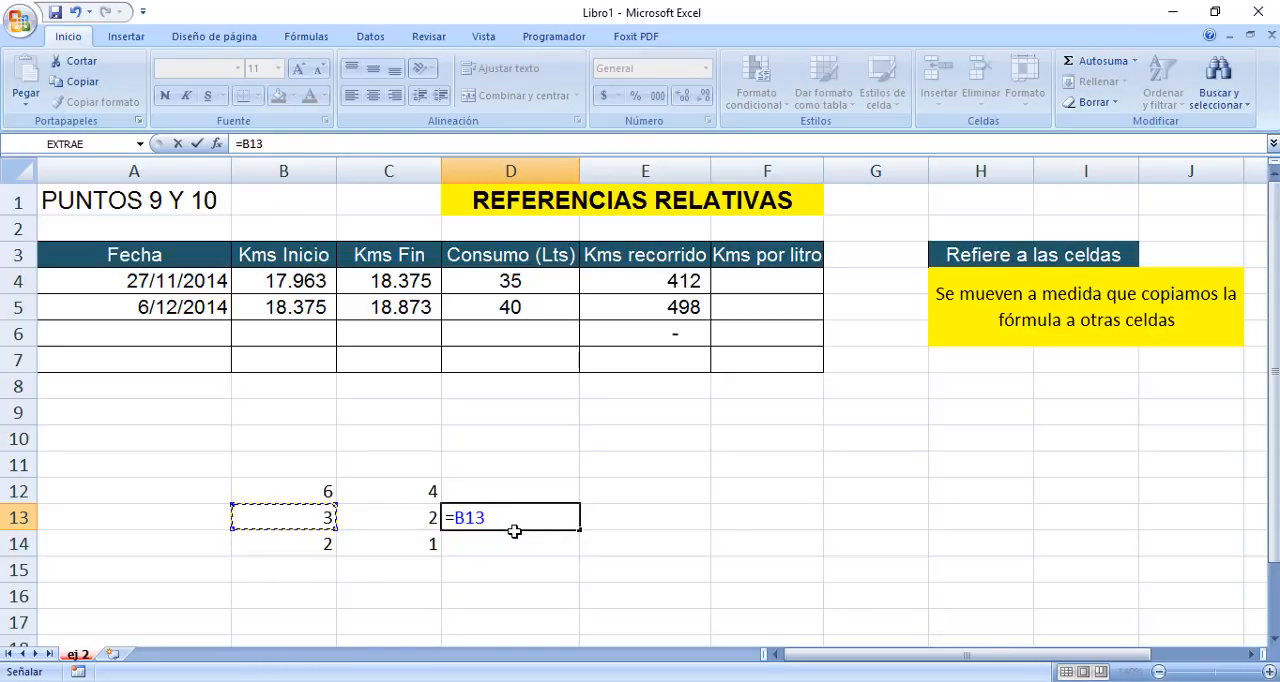
pyautogui.write('*')
pyautogui.press('Left')
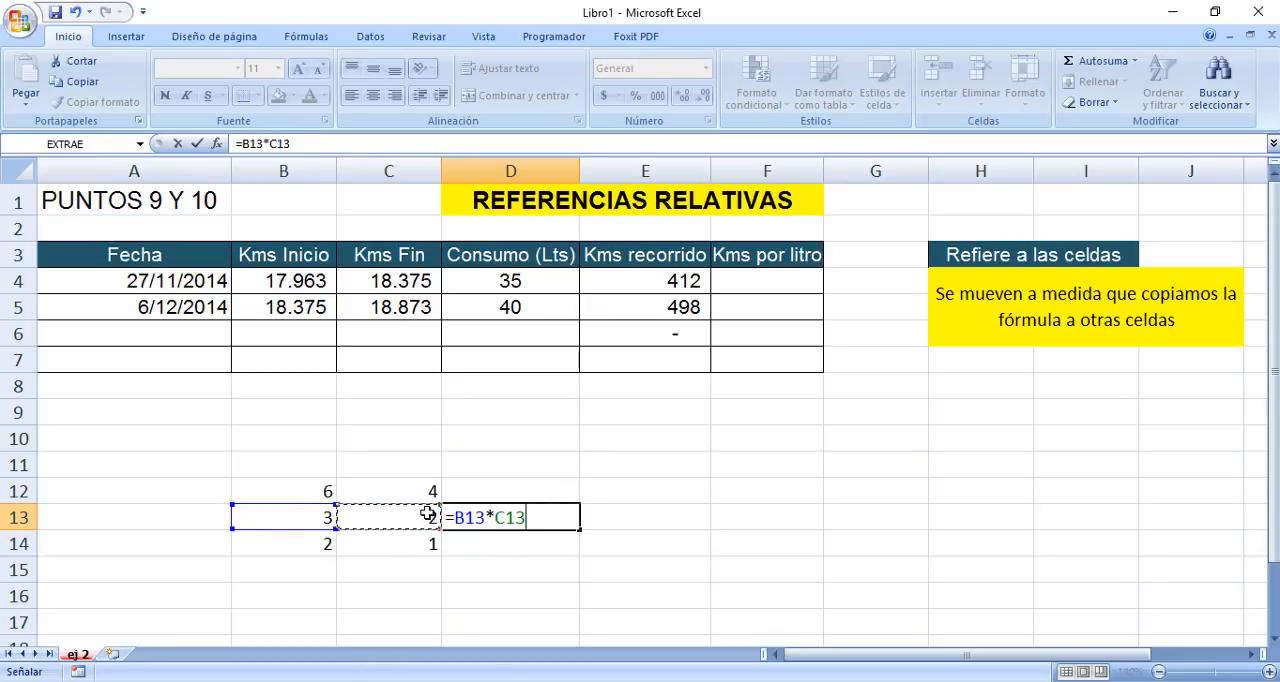
pyautogui.press('Return')
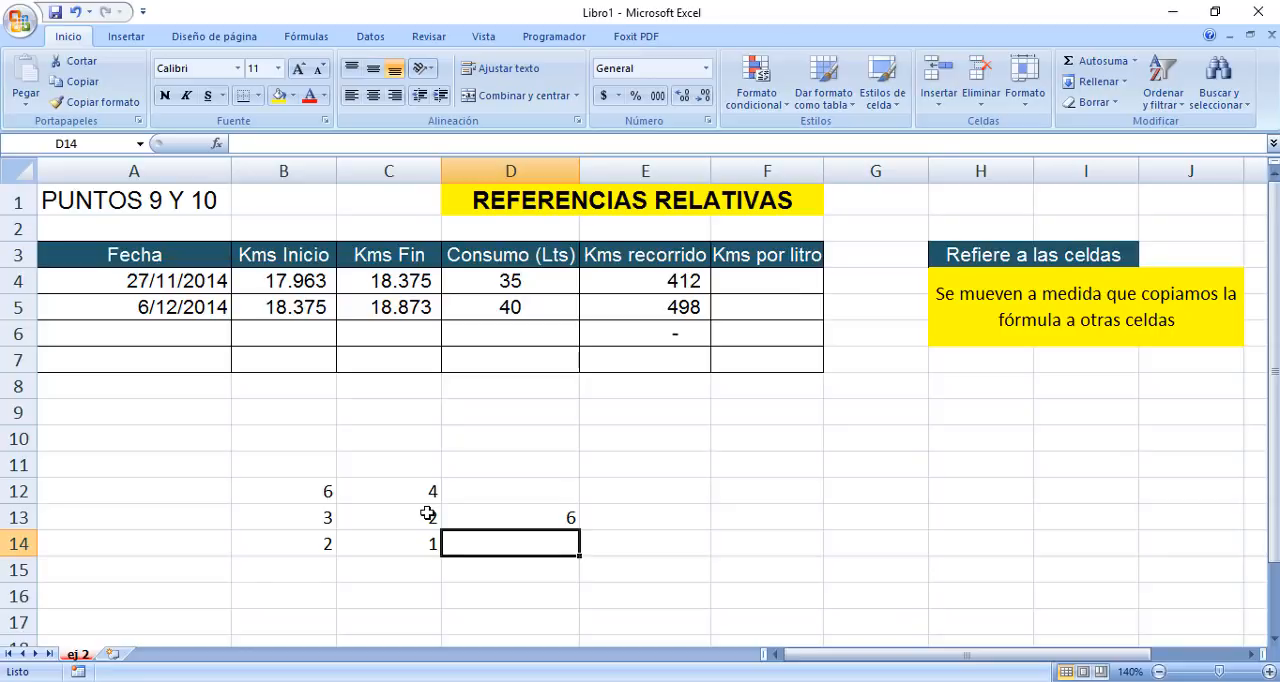
# Fill the D13 formula up to D12 and down to D14, and check the references in both copies.
pyautogui.click(500, 512)
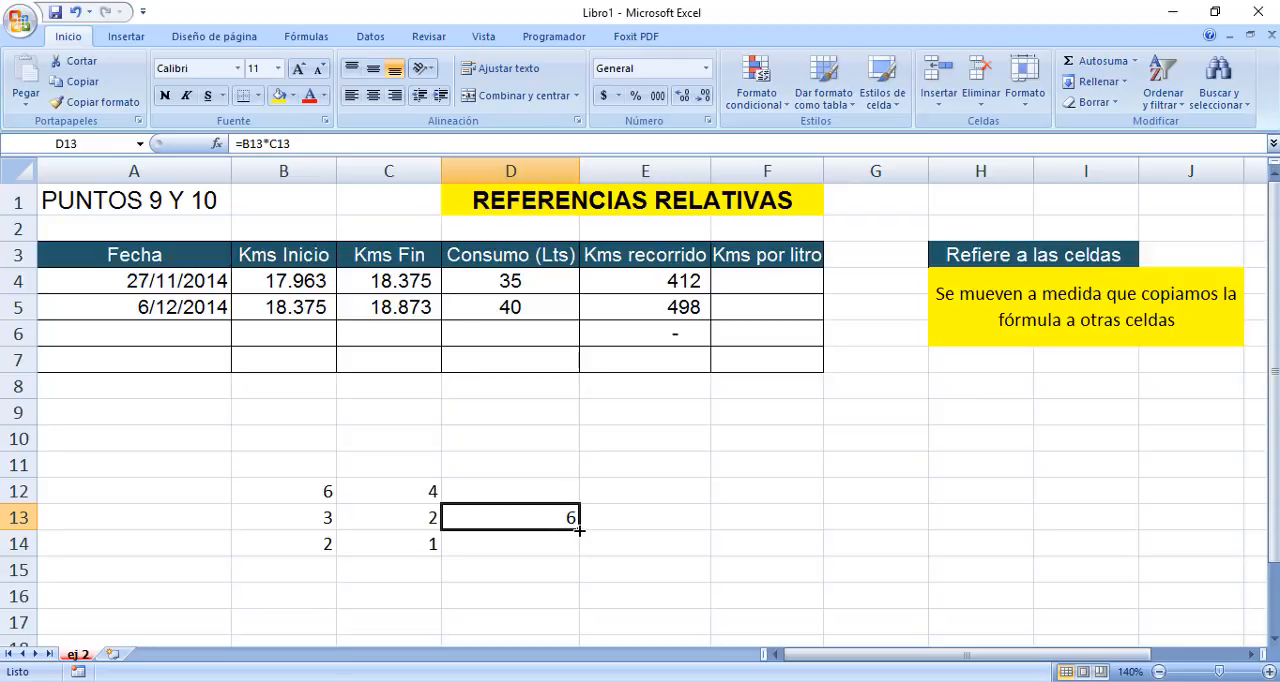
pyautogui.moveTo(579, 531); pyautogui.dragTo(569, 489)
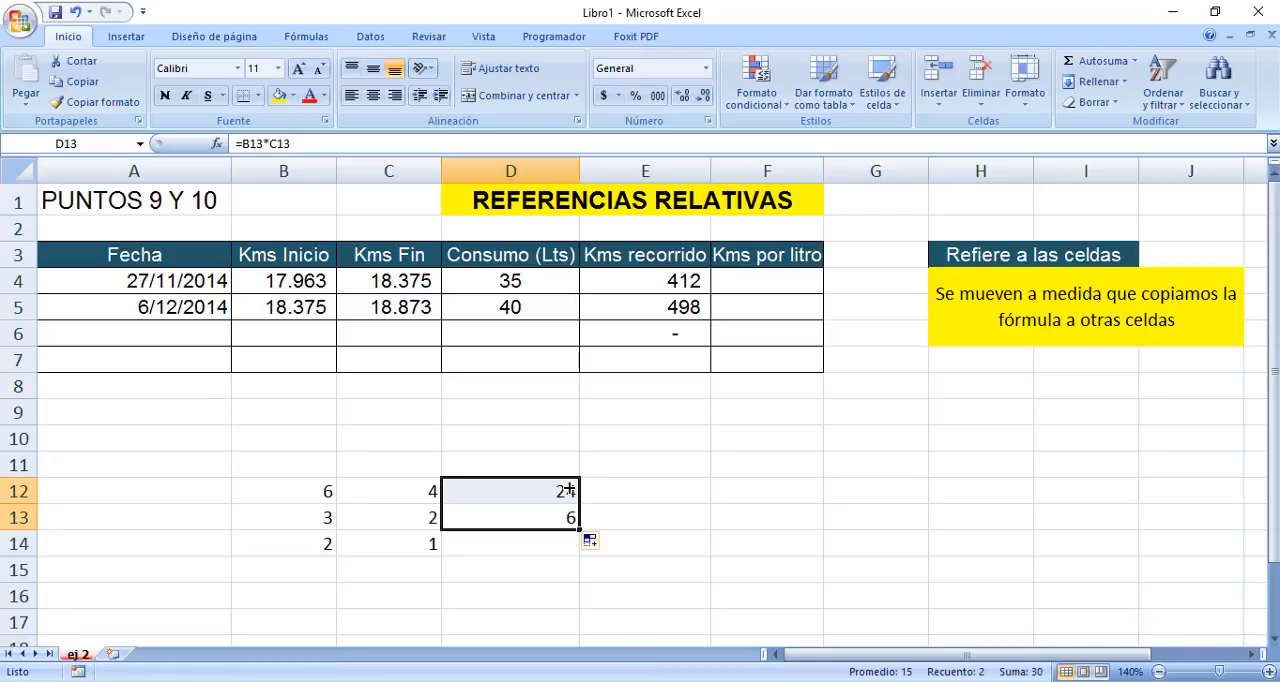
pyautogui.click(543, 517)
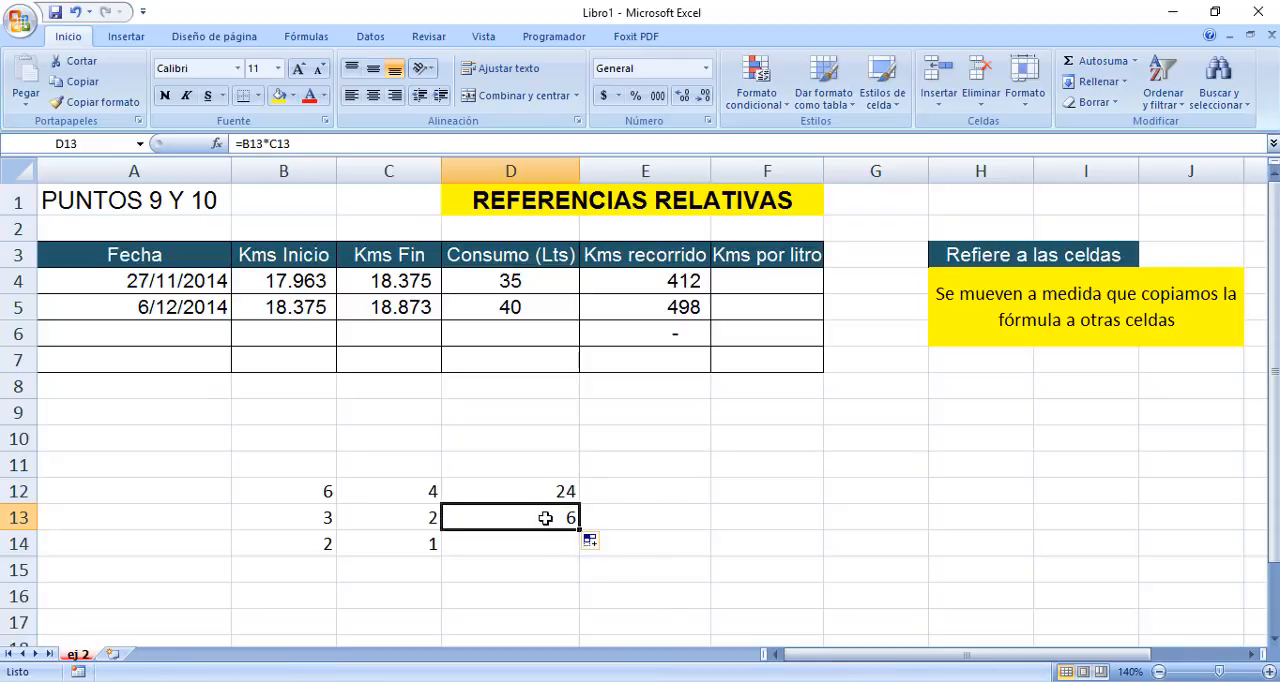
pyautogui.moveTo(579, 529); pyautogui.dragTo(581, 548)
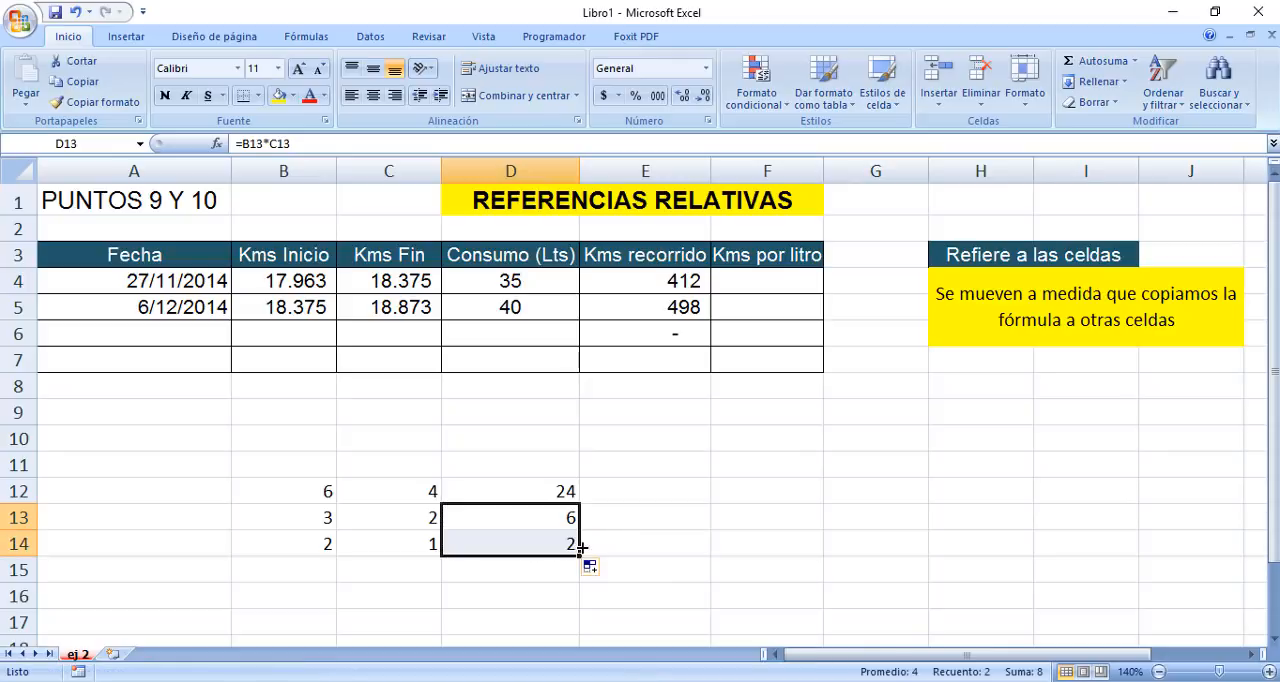
pyautogui.click(559, 489)
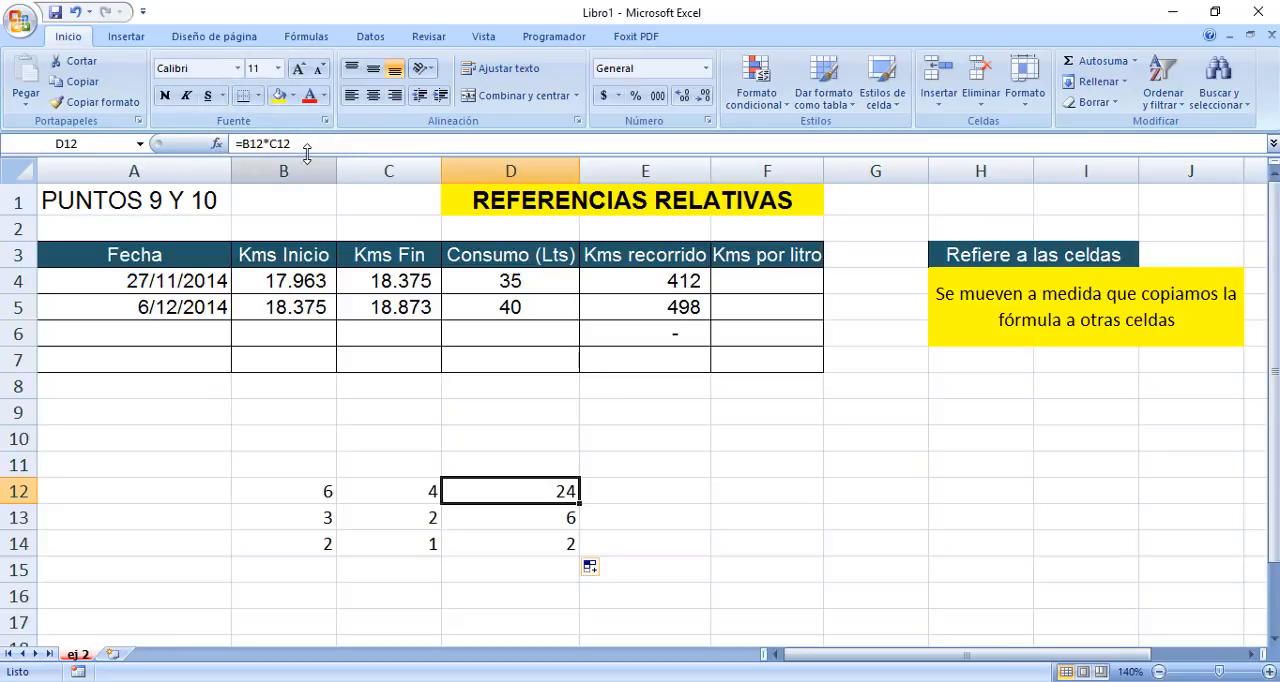
pyautogui.click(519, 542)
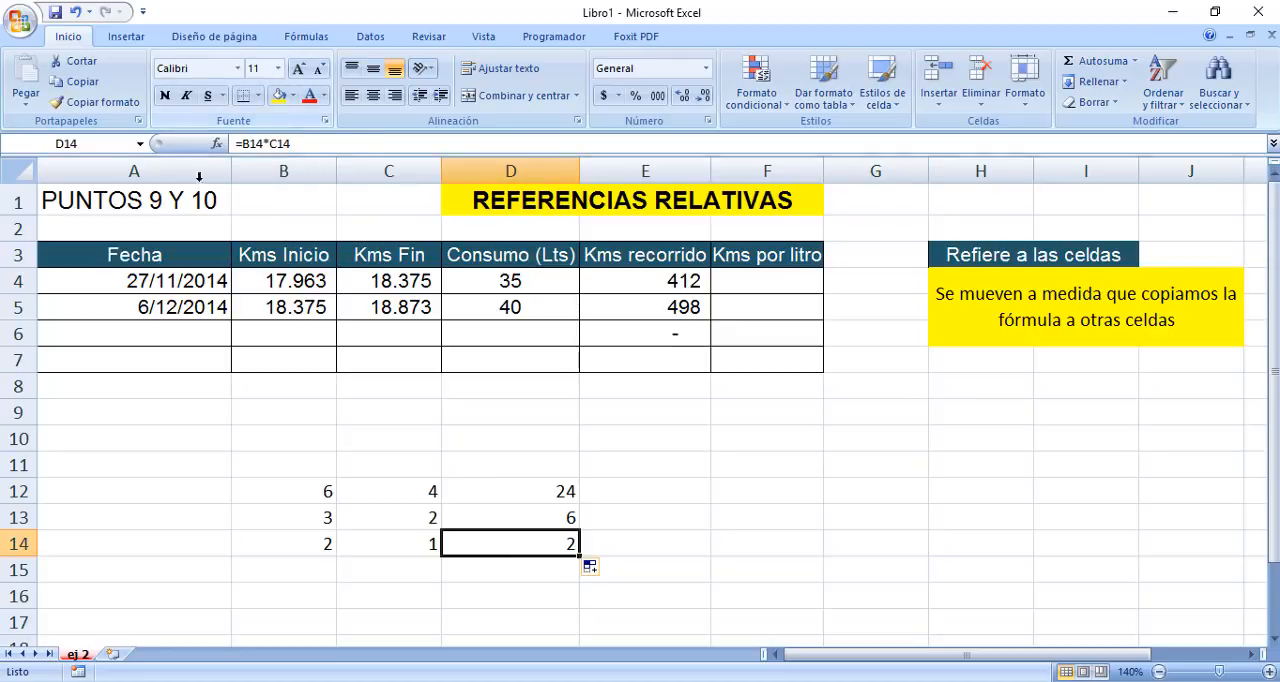
# Fill the D13 multiplication formula one column across into E13 and check its references.
pyautogui.click(521, 517)
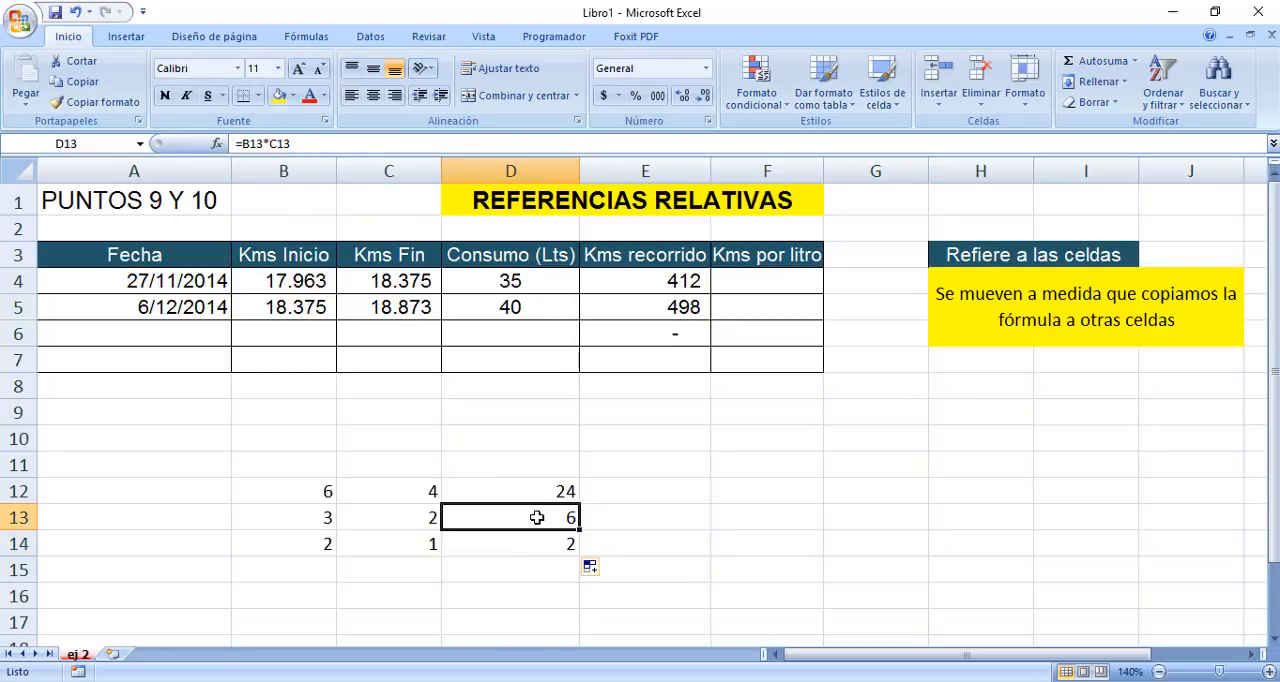
pyautogui.moveTo(629, 522); pyautogui.dragTo(672, 520)
pyautogui.click(672, 515)
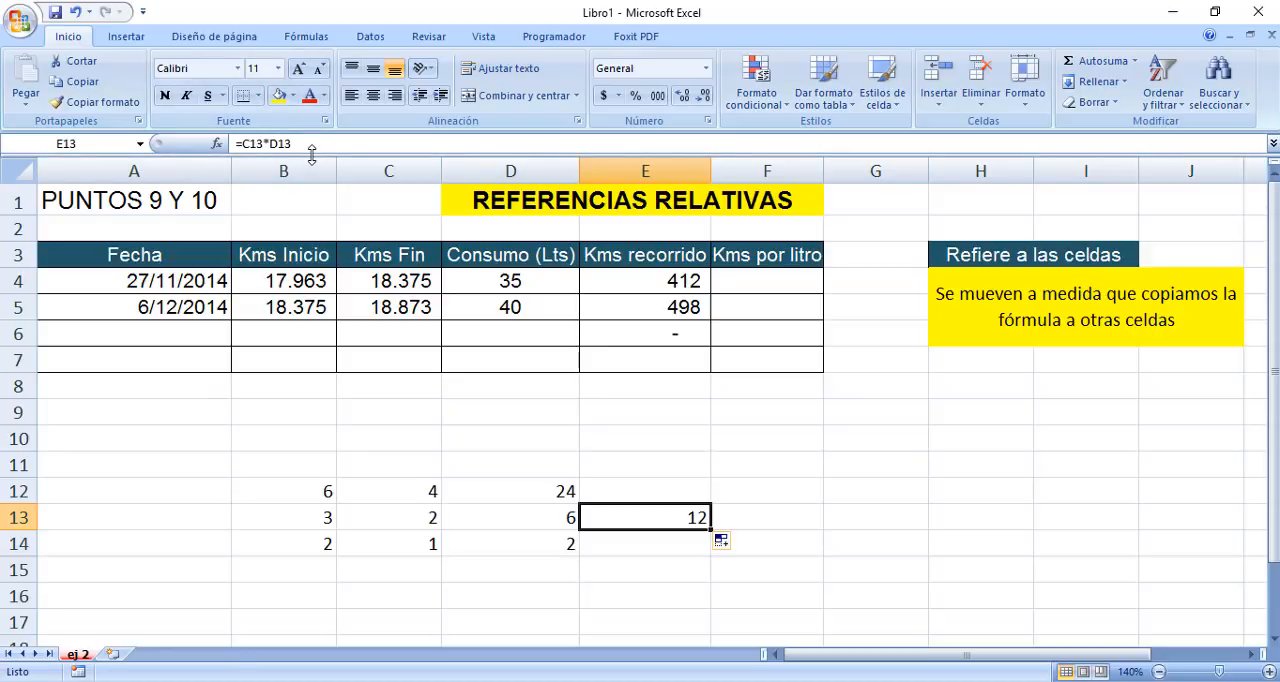
# Copy the D13 formula into H10, compare its references with those in E13, and clear the copy selection.
pyautogui.click(532, 513)
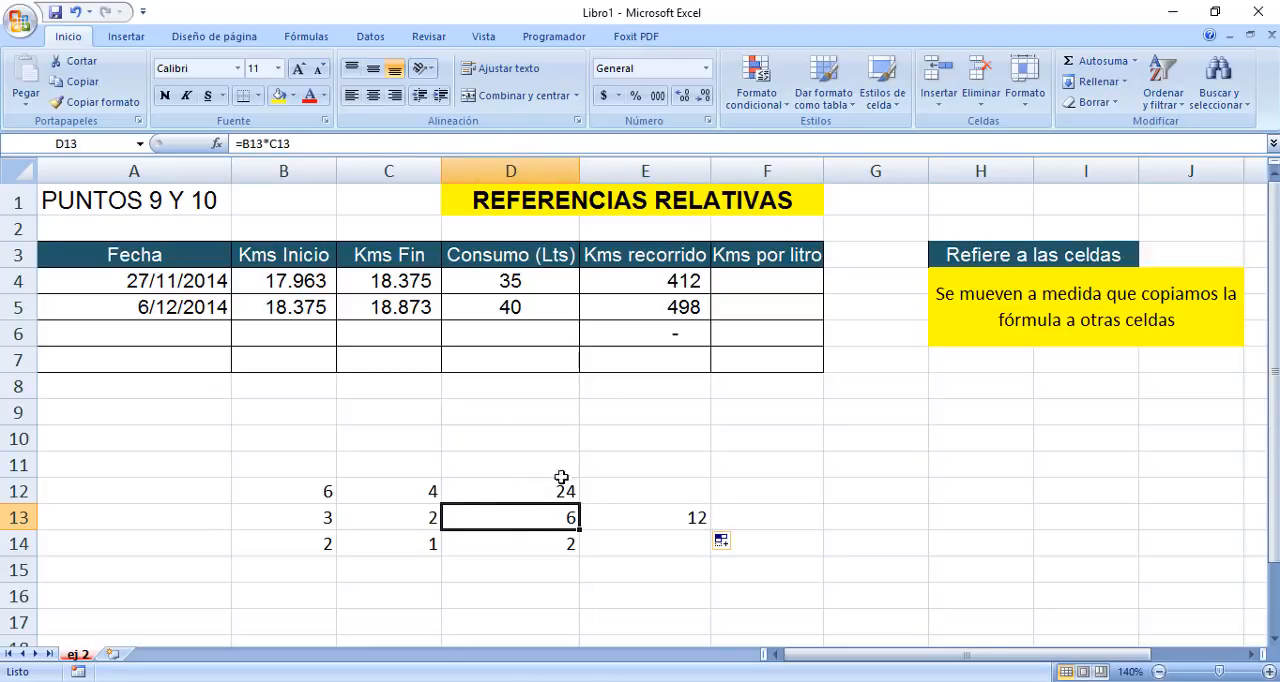
pyautogui.rightClick(517, 517)
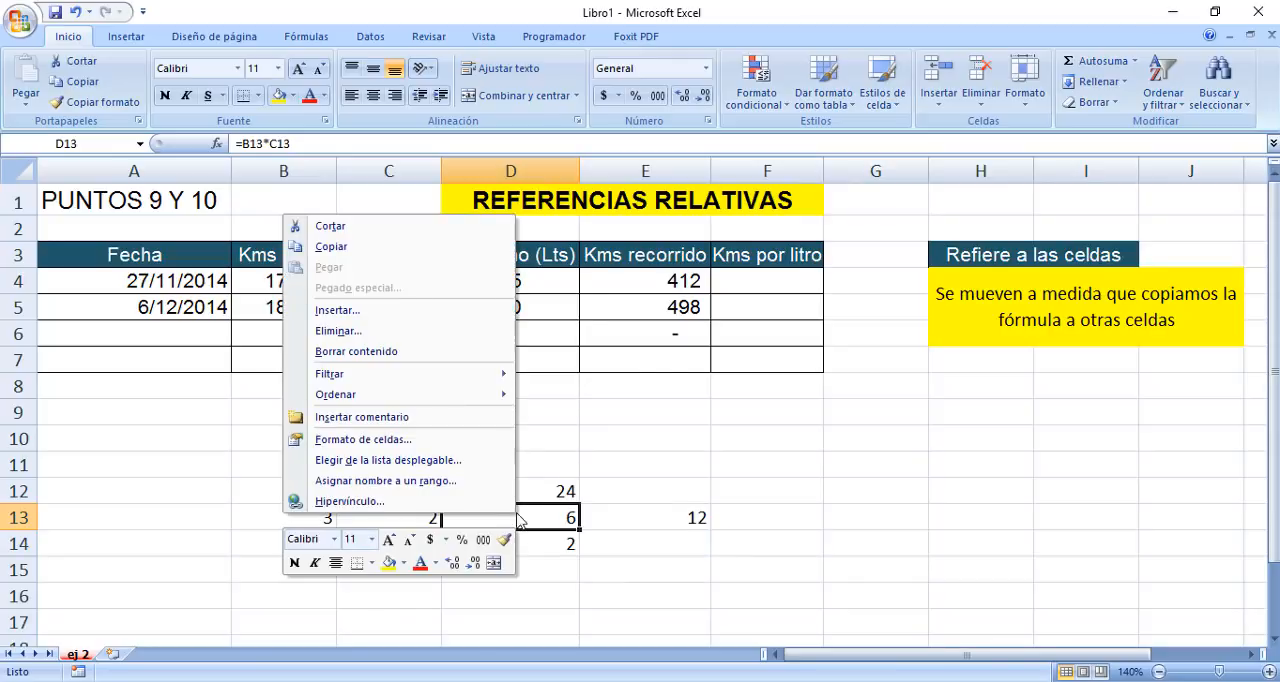
pyautogui.click(365, 247)
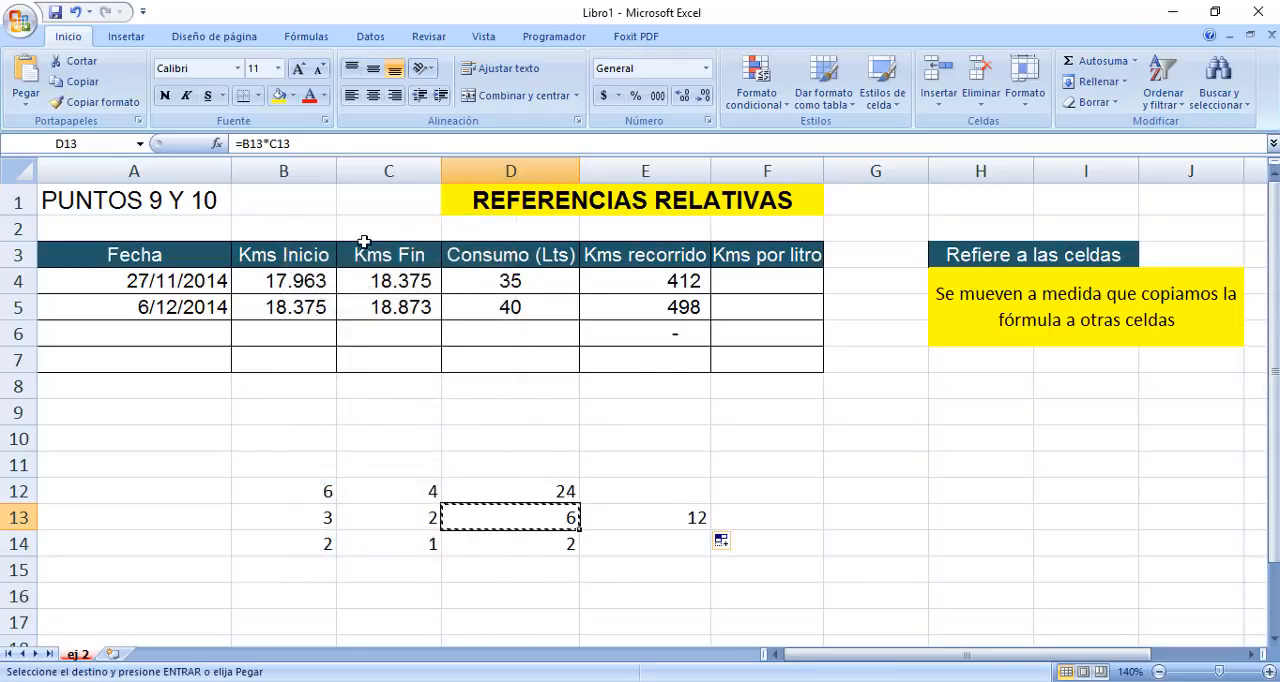
pyautogui.click(989, 440)
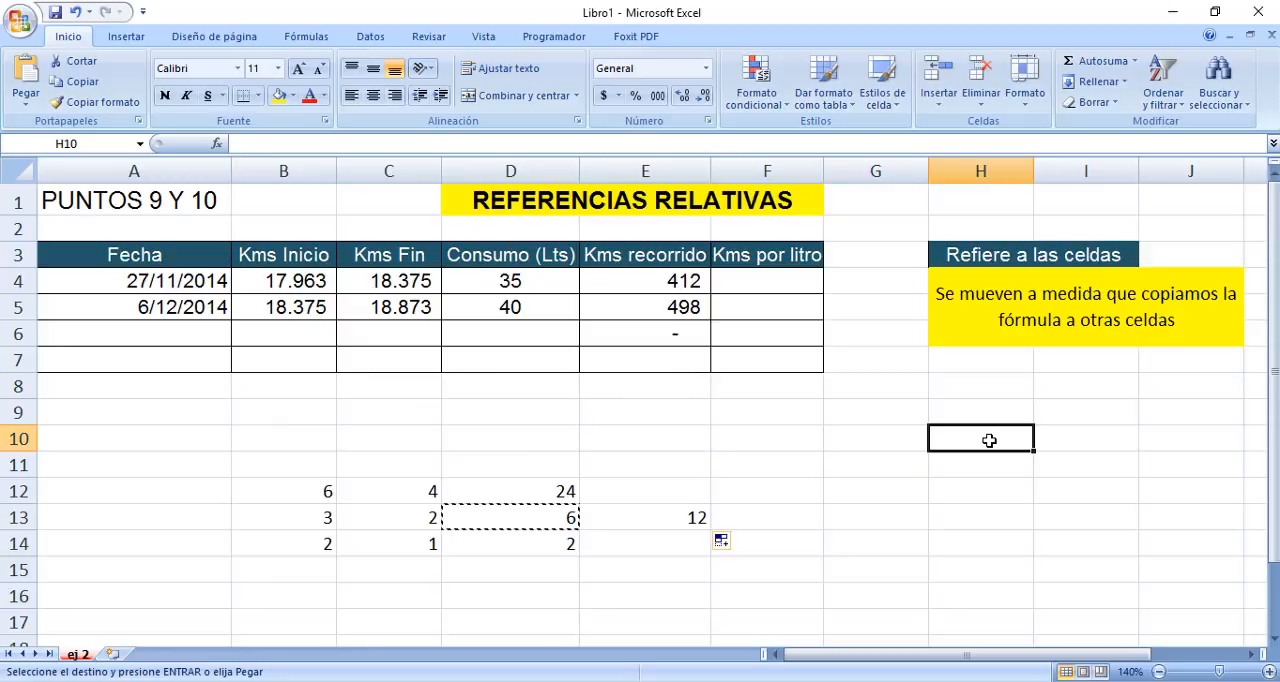
pyautogui.click(27, 67)
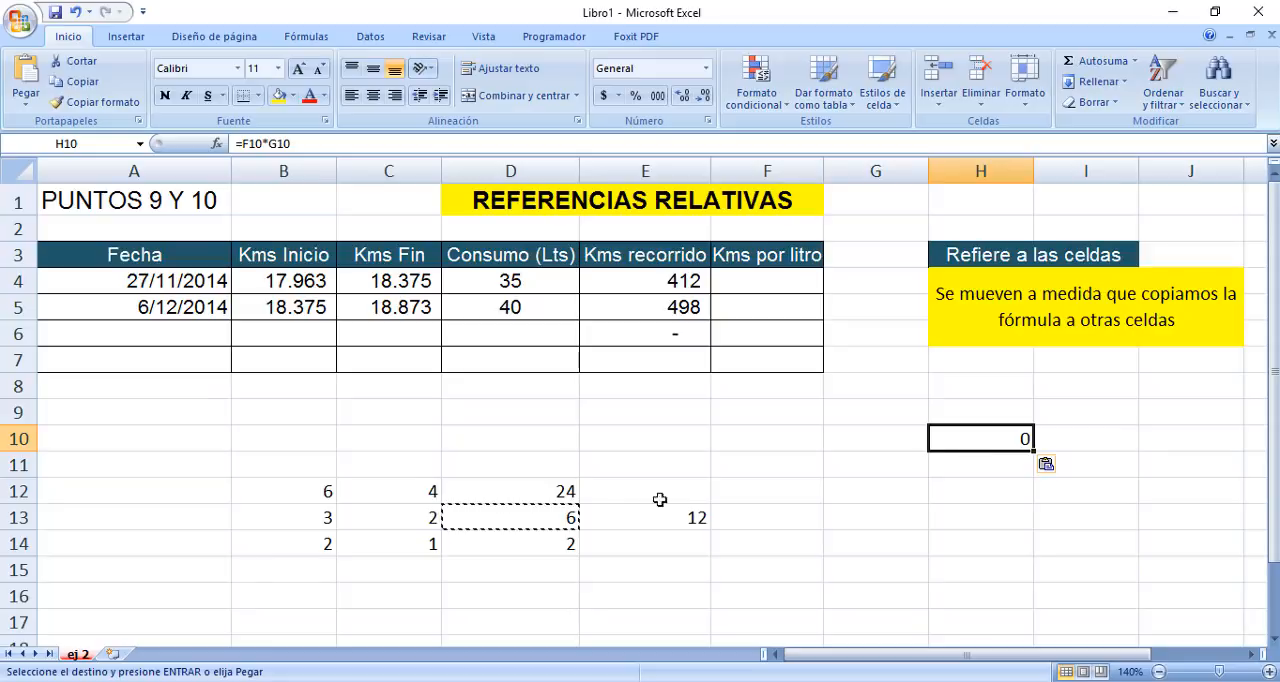
pyautogui.click(623, 520)
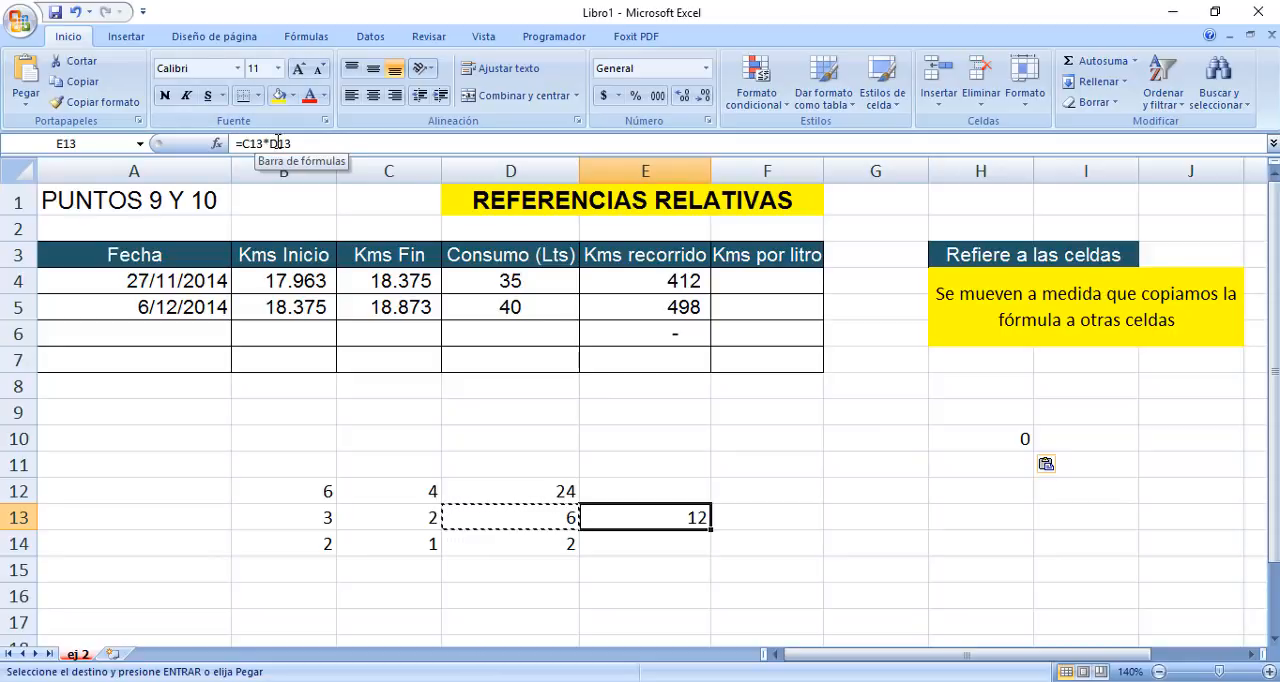
pyautogui.click(946, 437)
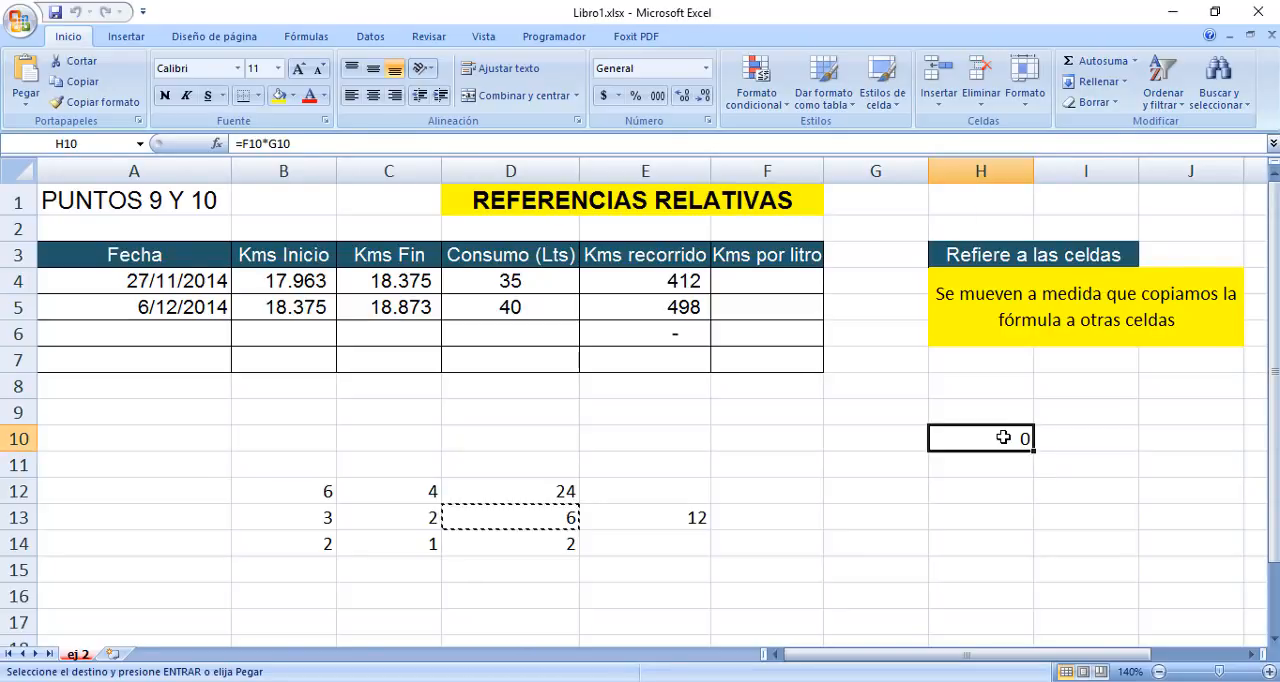
pyautogui.press('Escape')
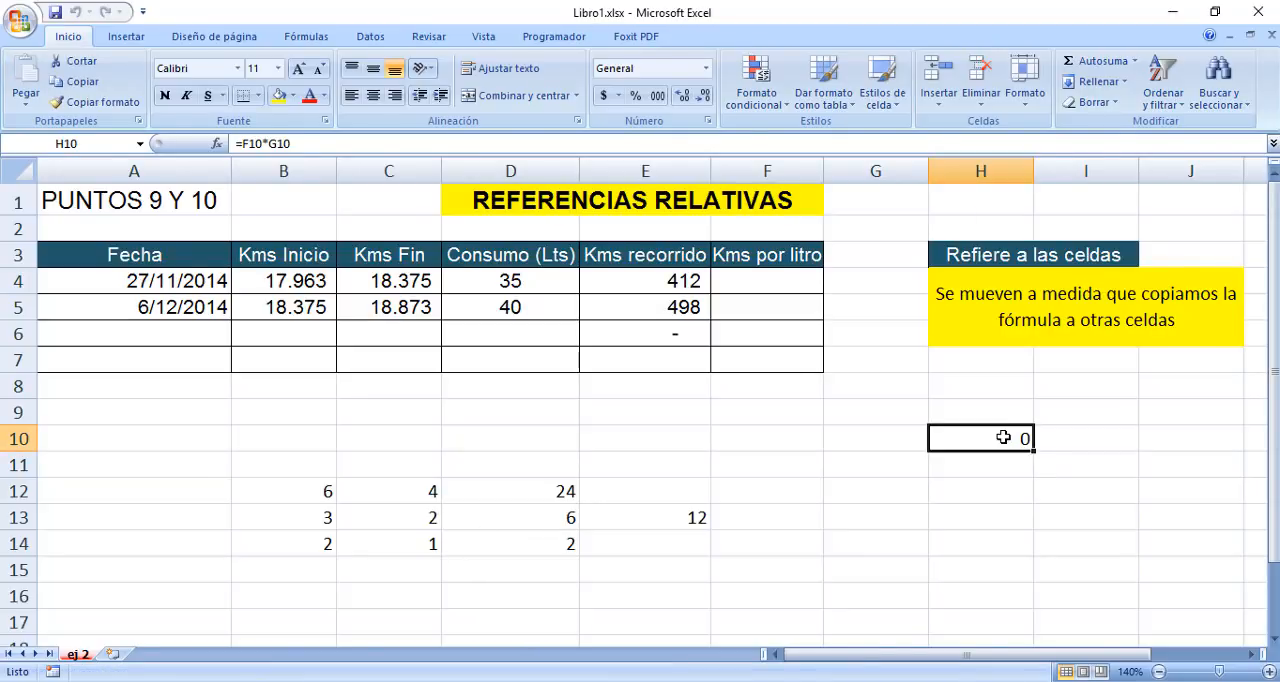
# Calculate the first Kms por litro value in F4 by dividing Kms recorrido by Consumo with =E4/D4, and reselect F4.
pyautogui.click(745, 279)
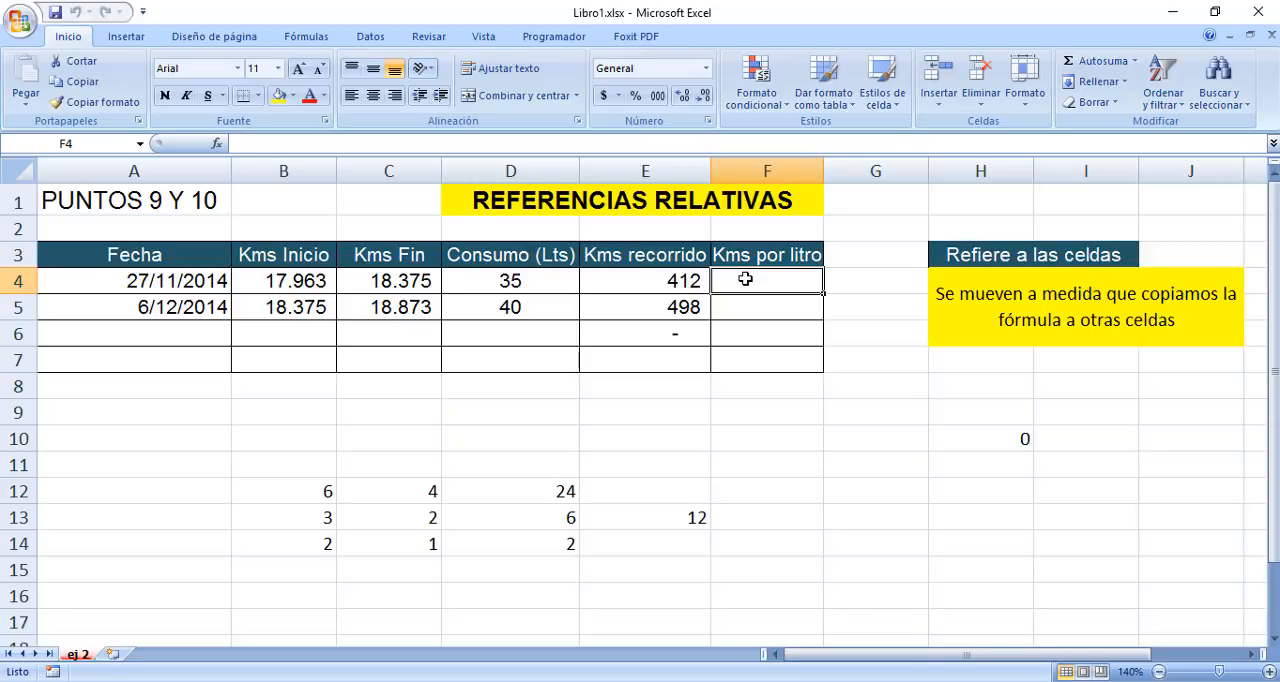
pyautogui.click(654, 282)
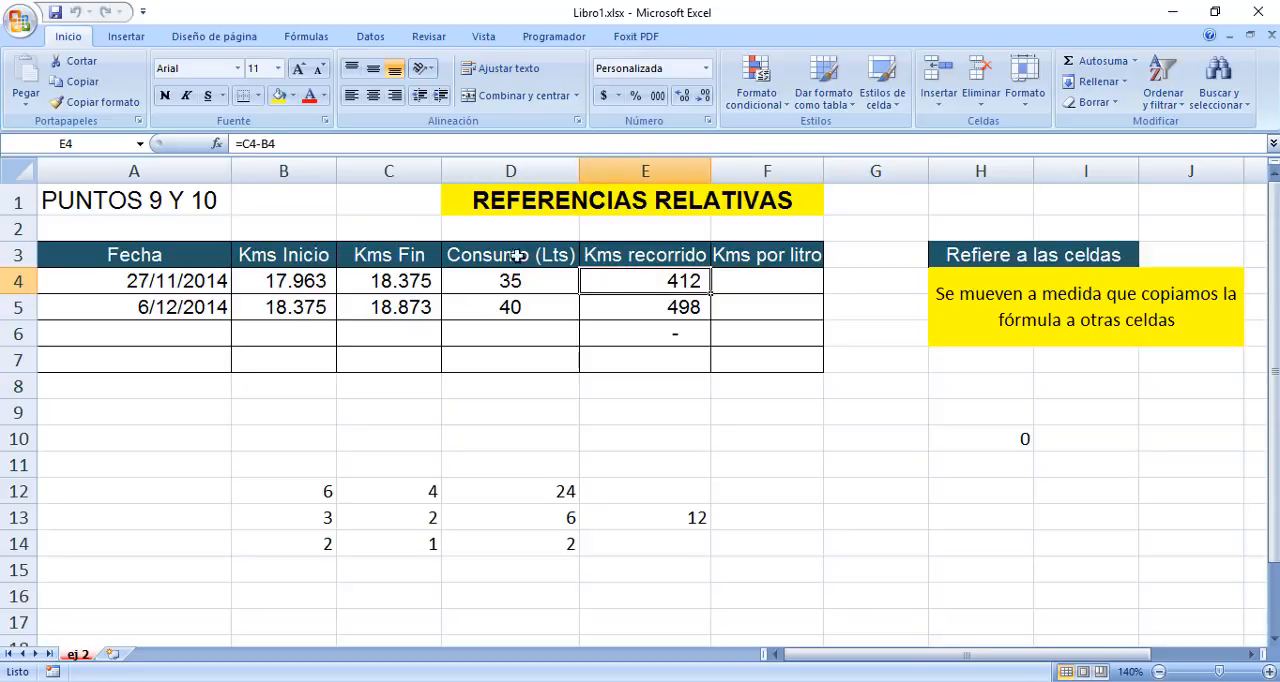
pyautogui.click(535, 284)
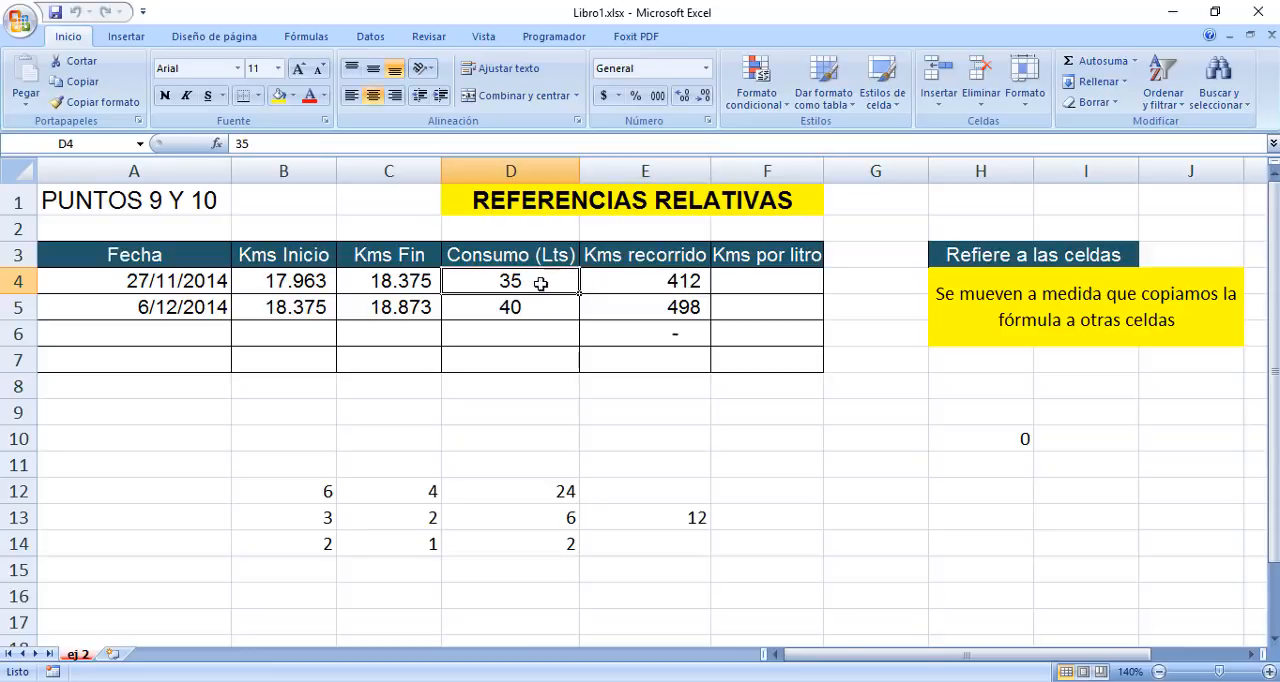
pyautogui.click(754, 278)
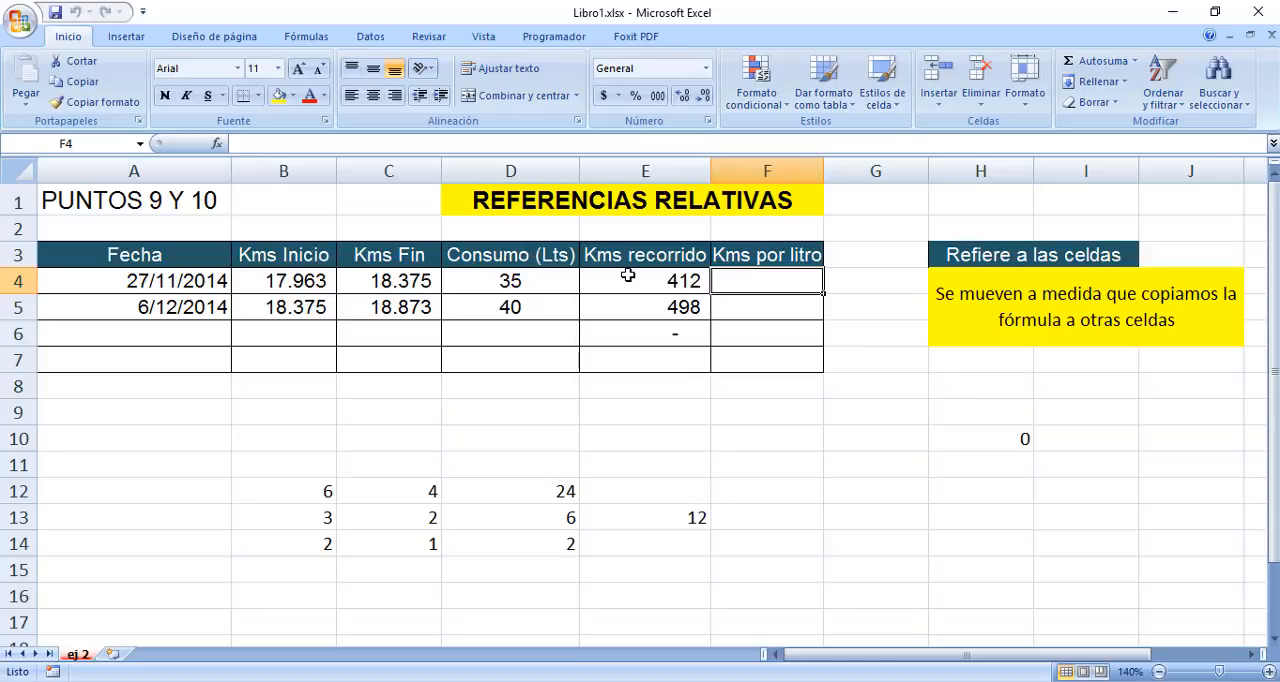
pyautogui.write('=')
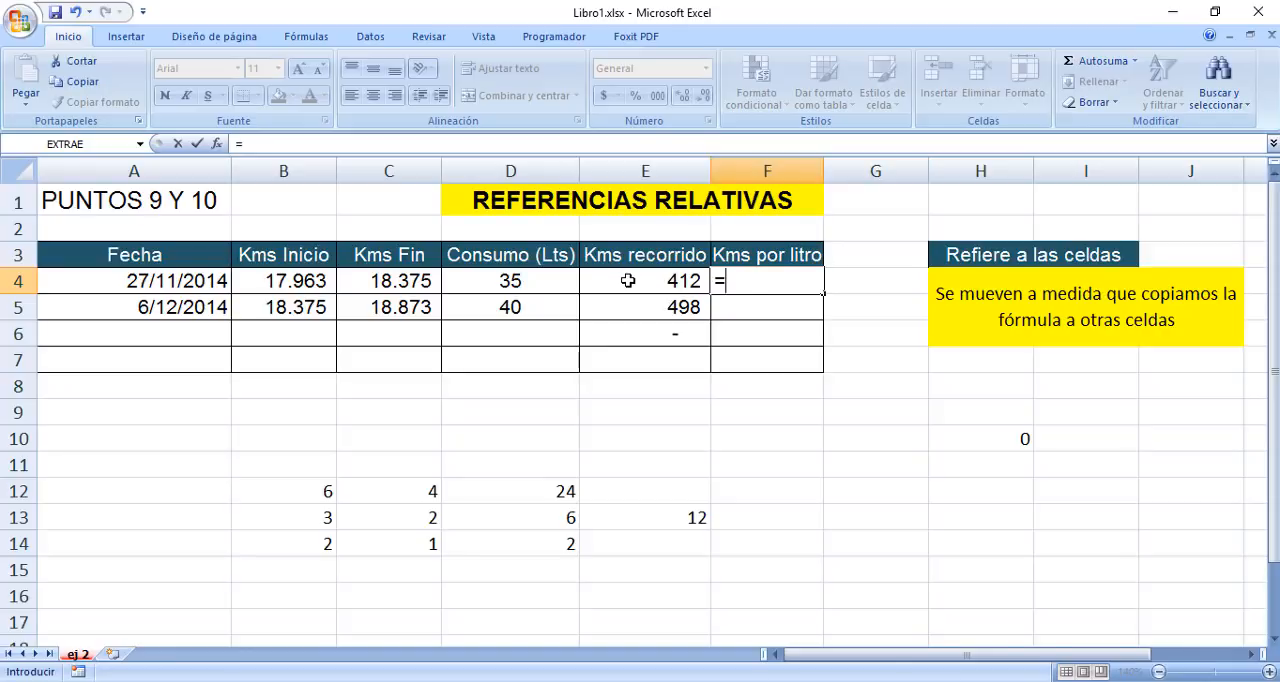
pyautogui.click(628, 281)
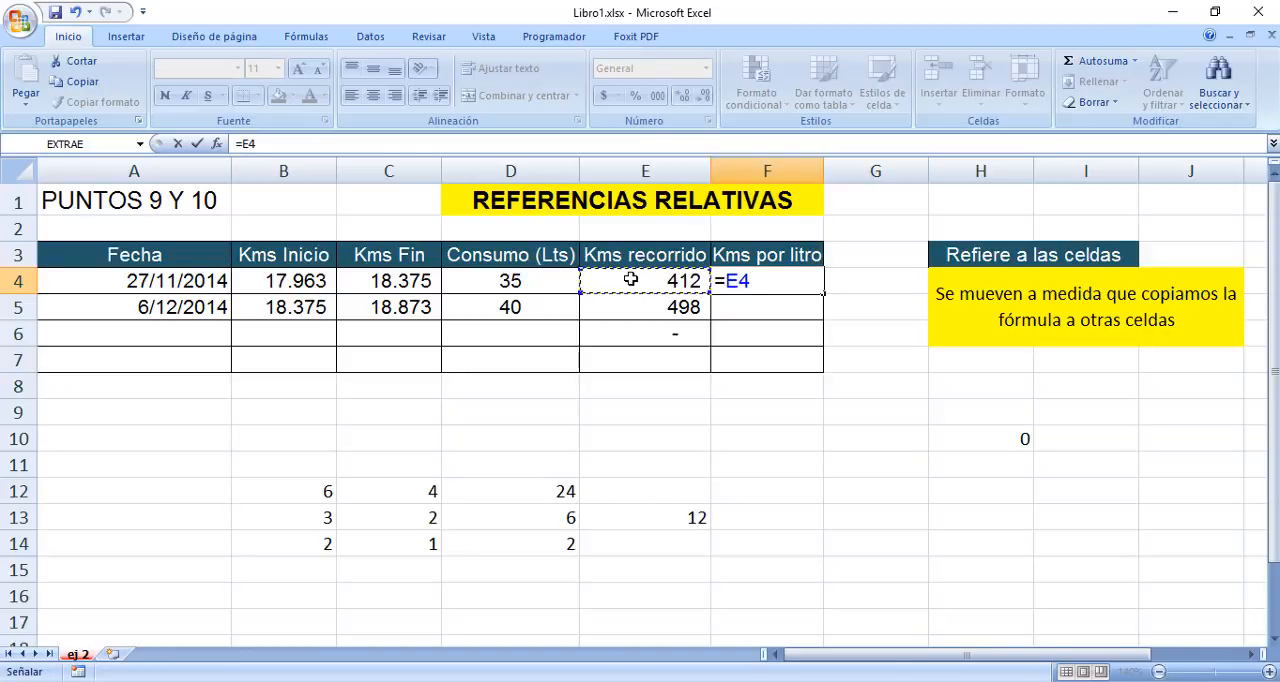
pyautogui.write('/')
pyautogui.click(548, 282)
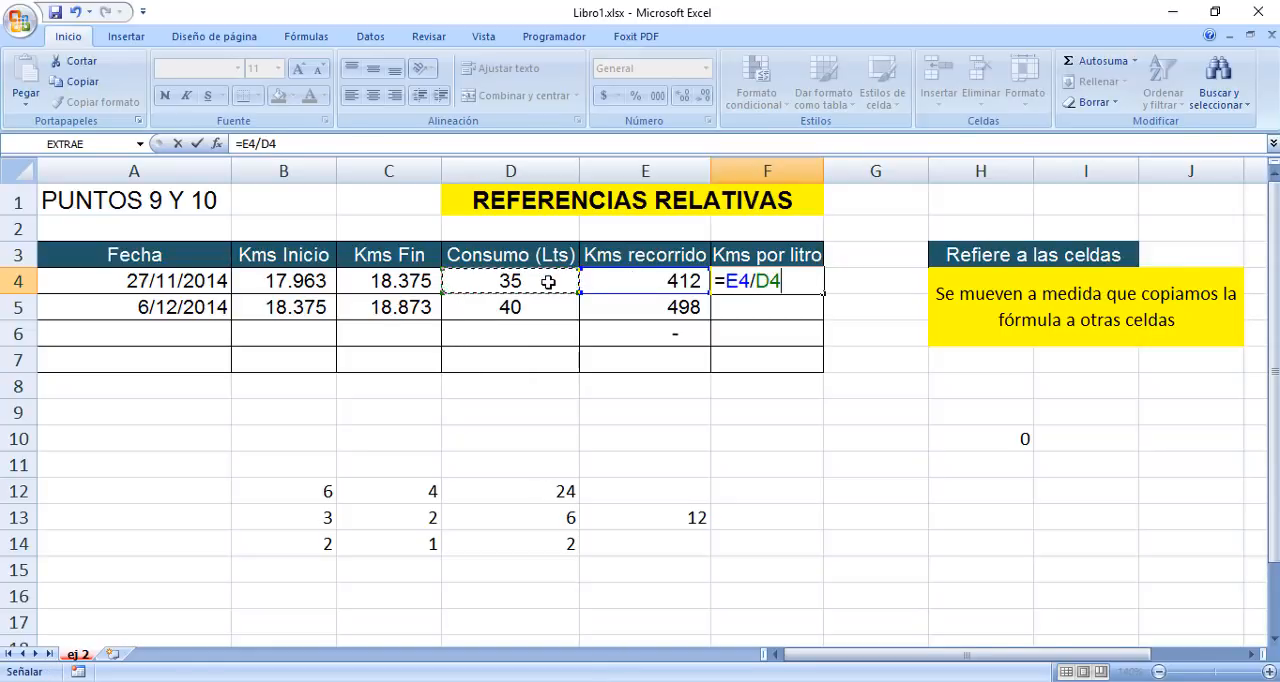
pyautogui.press('Return')
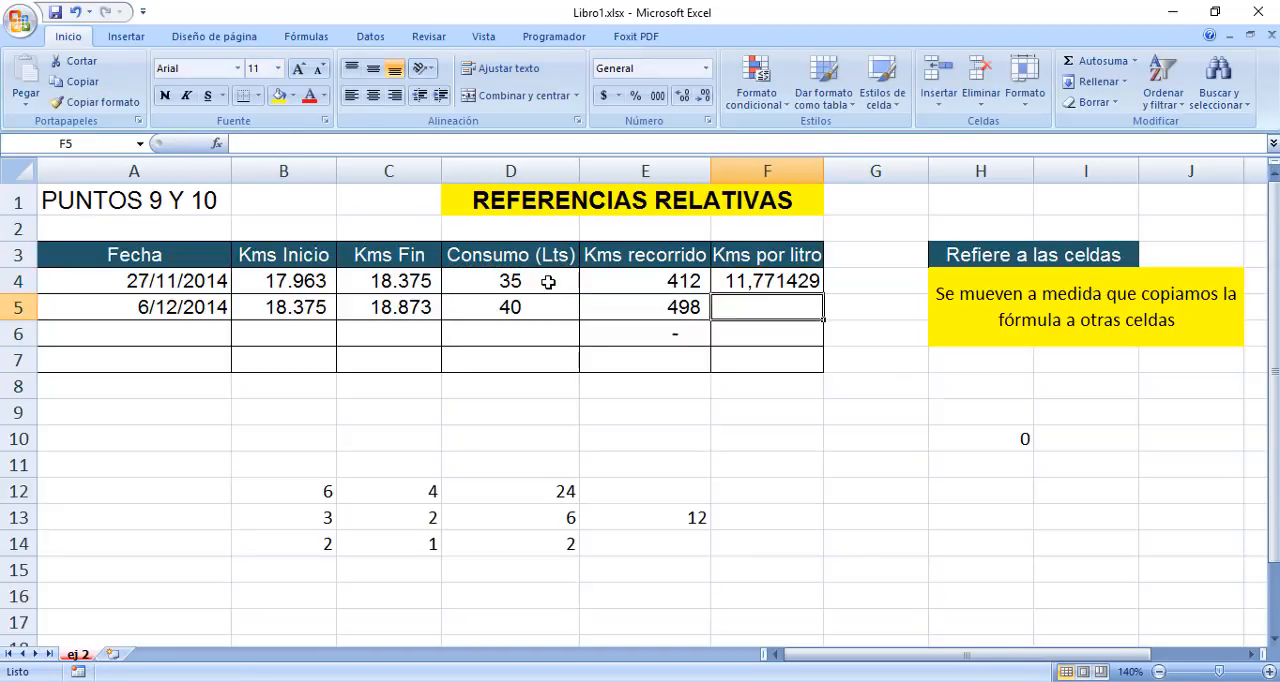
pyautogui.click(795, 281)
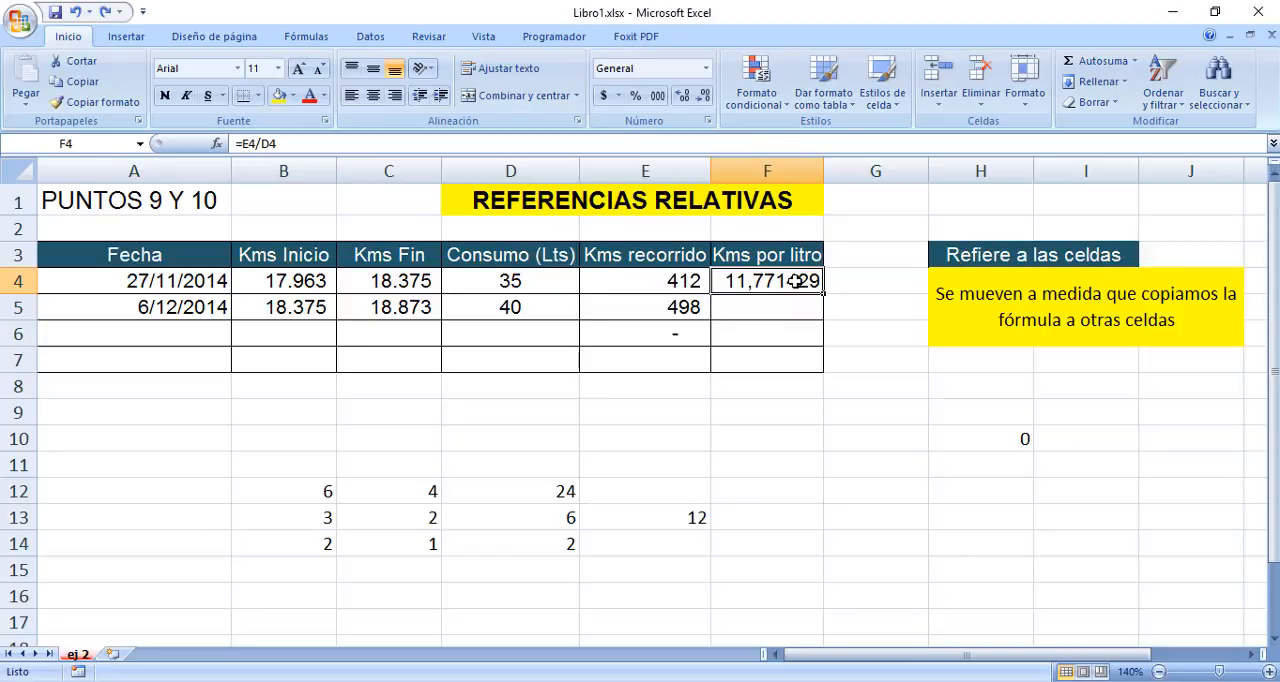
# Format the Kms por litro value in F4 with the Número category and 0 decimal places.
pyautogui.rightClick(797, 284)
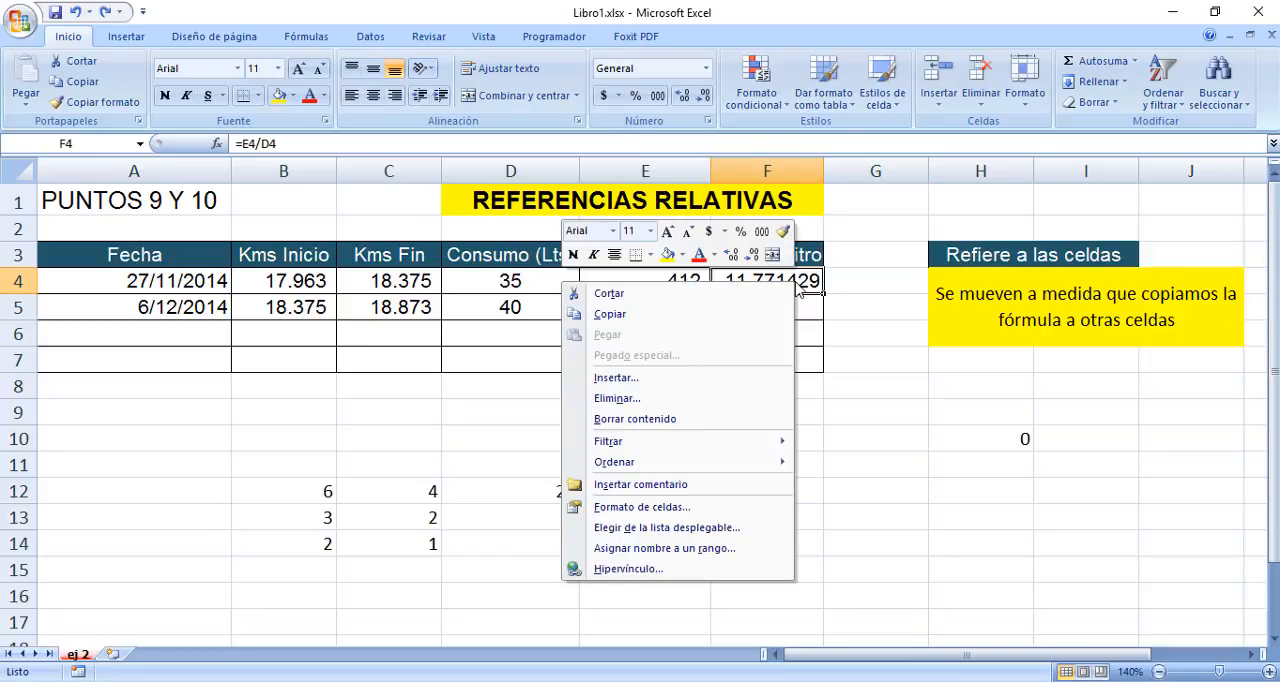
pyautogui.click(642, 508)
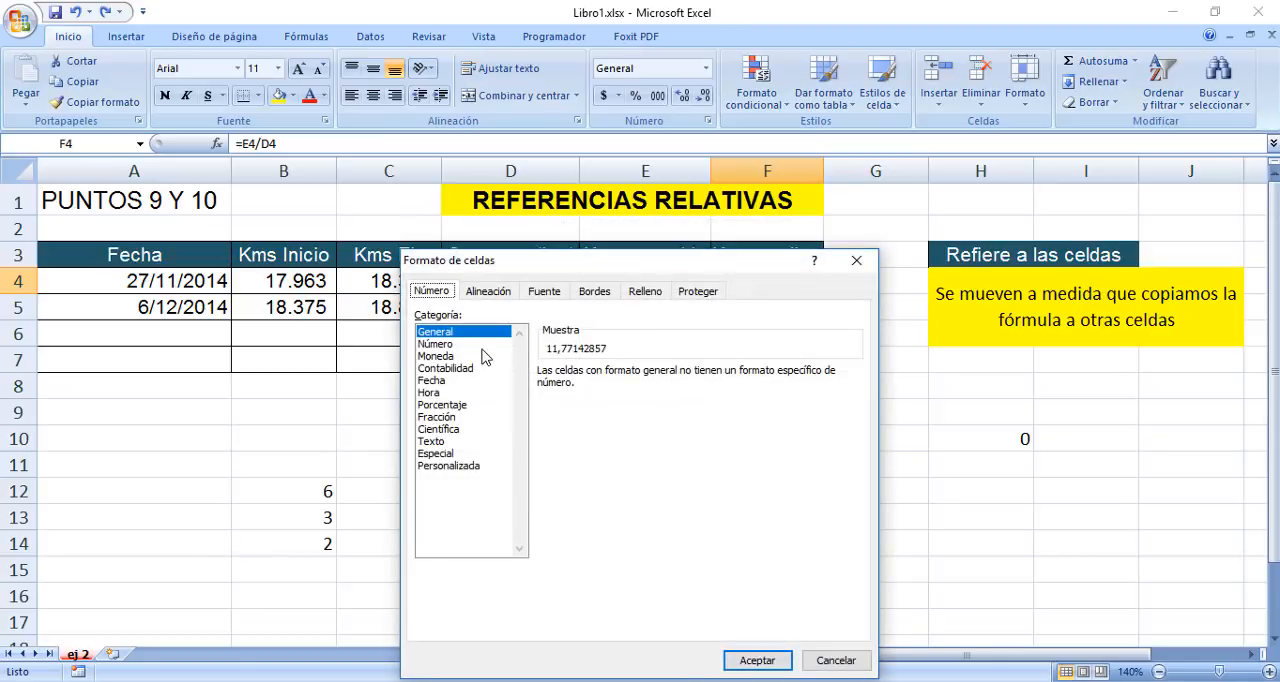
pyautogui.click(482, 345)
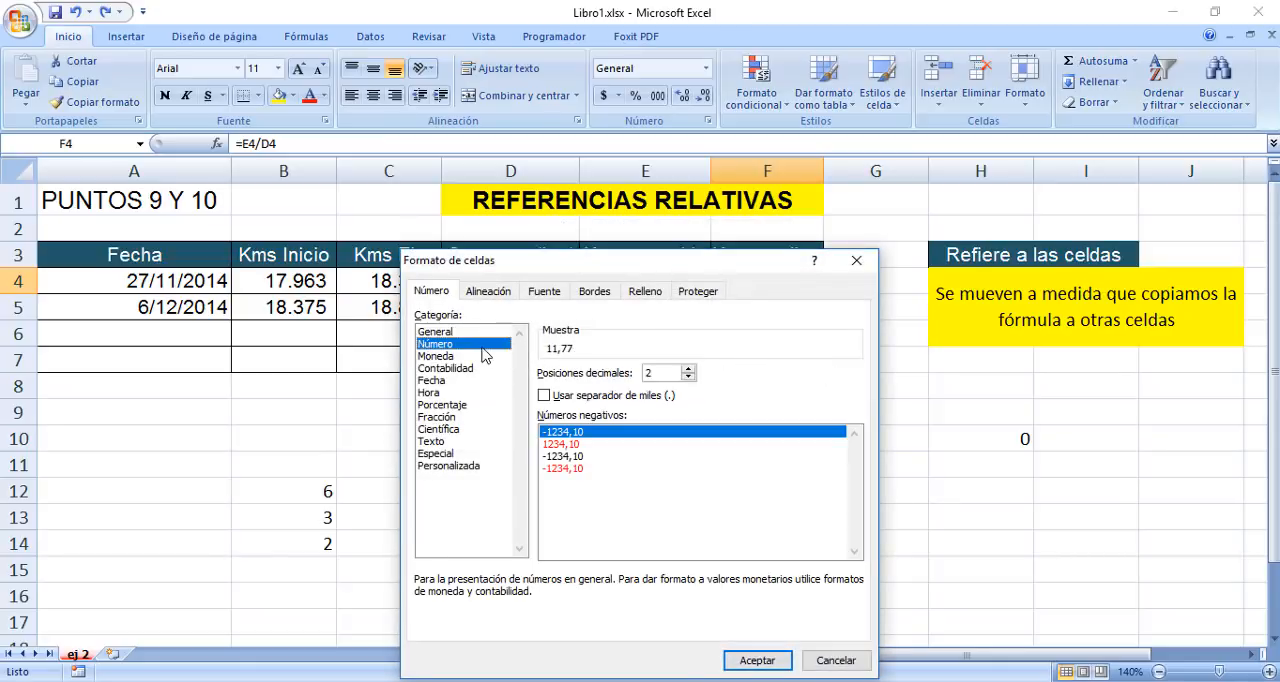
pyautogui.click(688, 369)
pyautogui.click(688, 369)
pyautogui.click(688, 369)
pyautogui.click(689, 377)
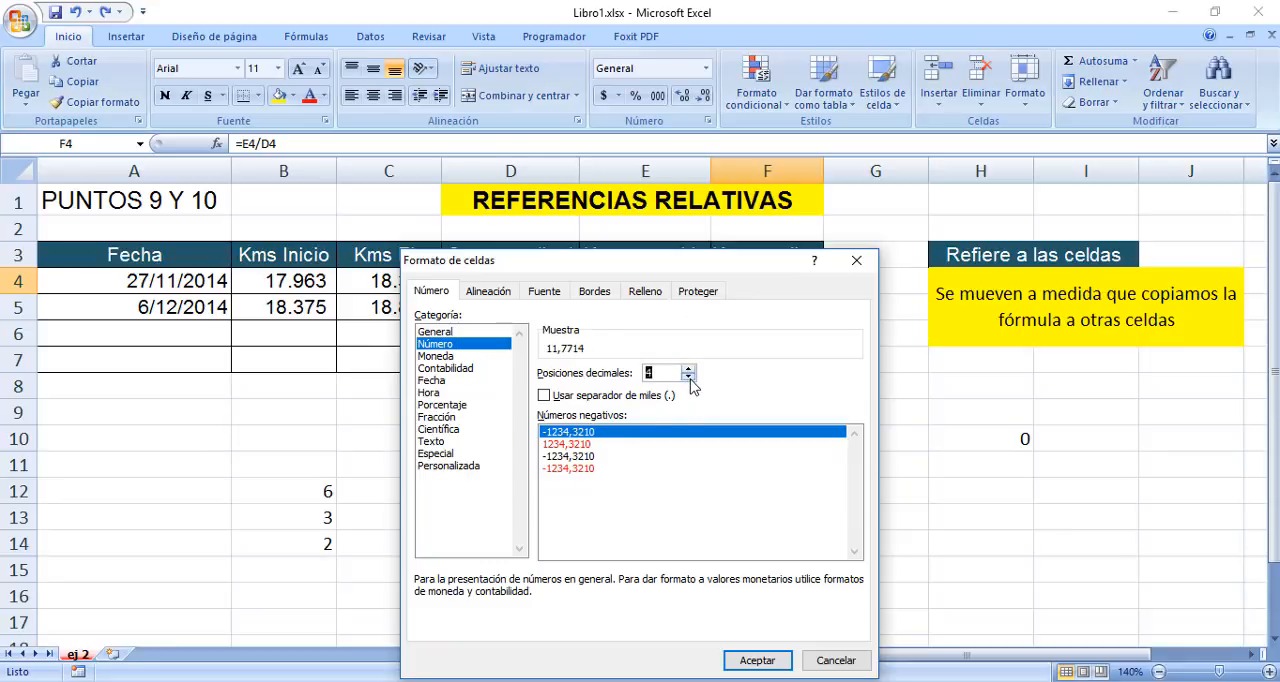
pyautogui.click(689, 377)
pyautogui.click(689, 377)
pyautogui.click(689, 377)
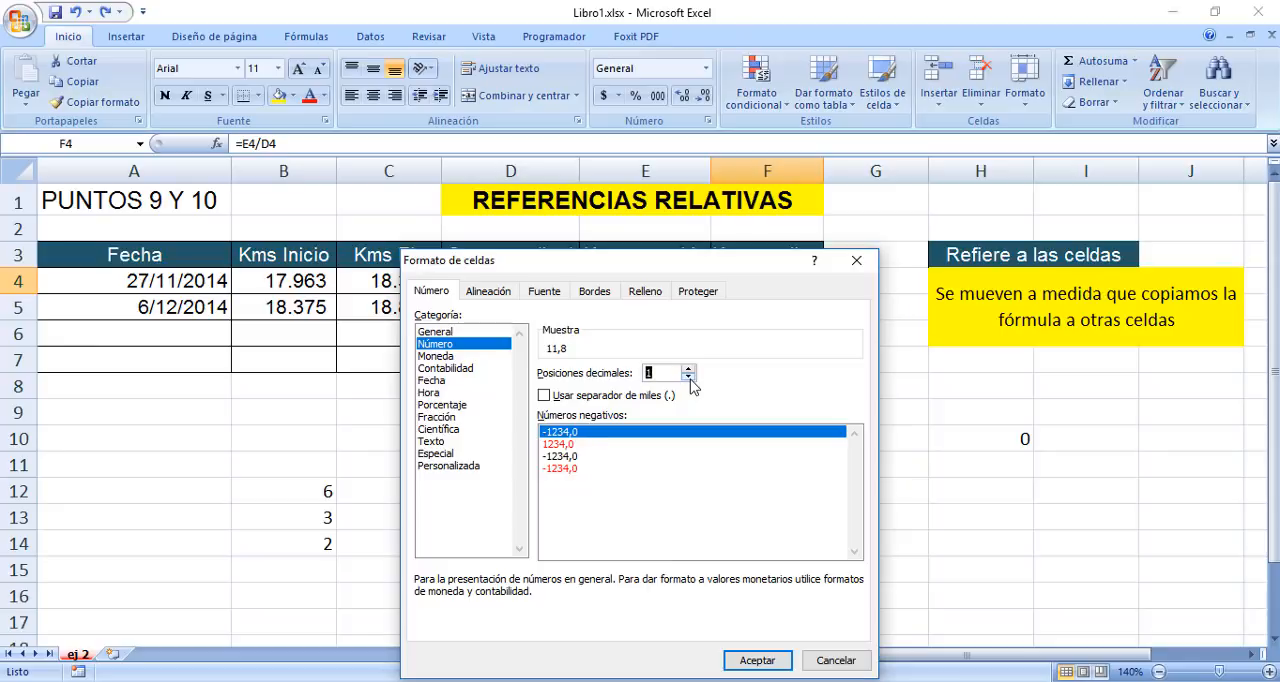
pyautogui.click(689, 377)
pyautogui.click(757, 660)
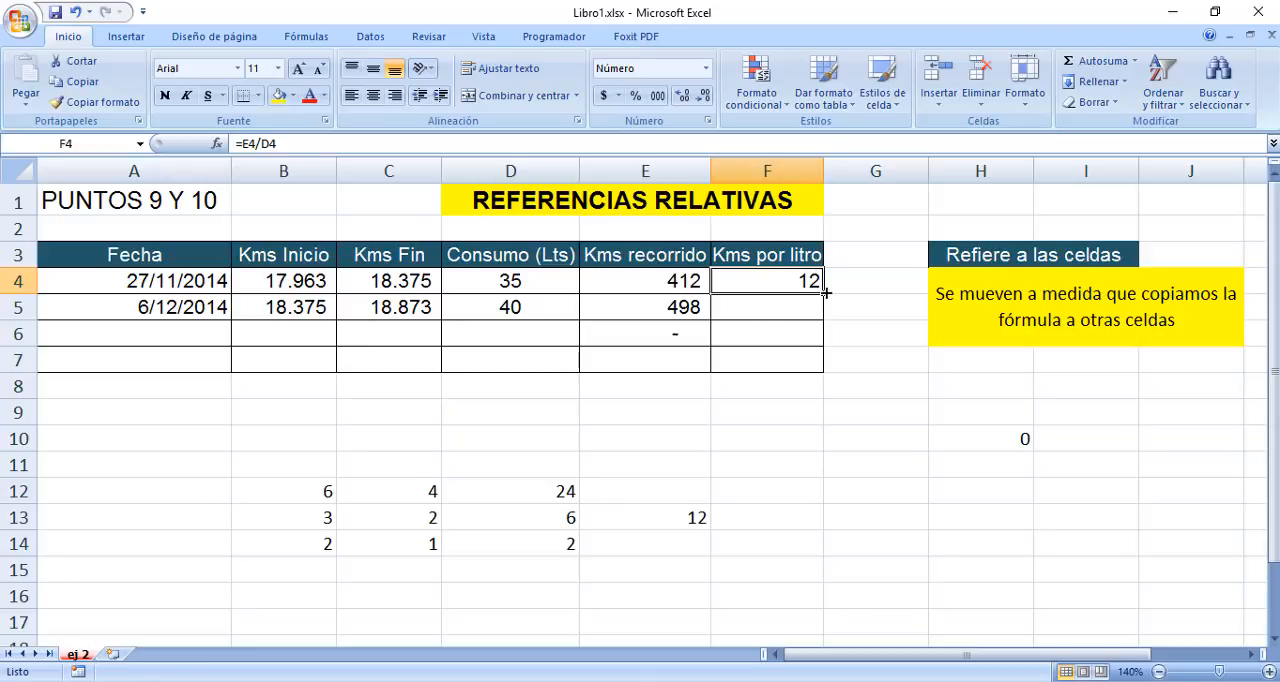
# Try filling the F4 formula down into F5, and clear the copied formula from F5.
pyautogui.moveTo(826, 293); pyautogui.dragTo(824, 314)
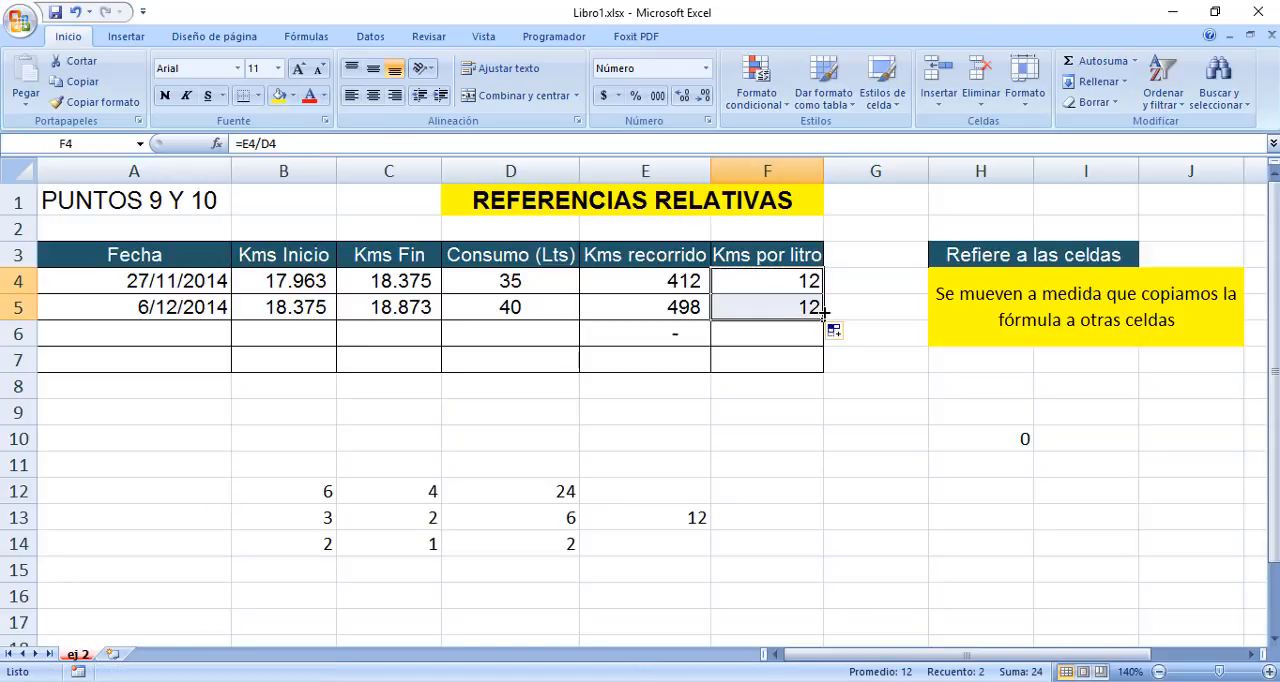
pyautogui.click(808, 308)
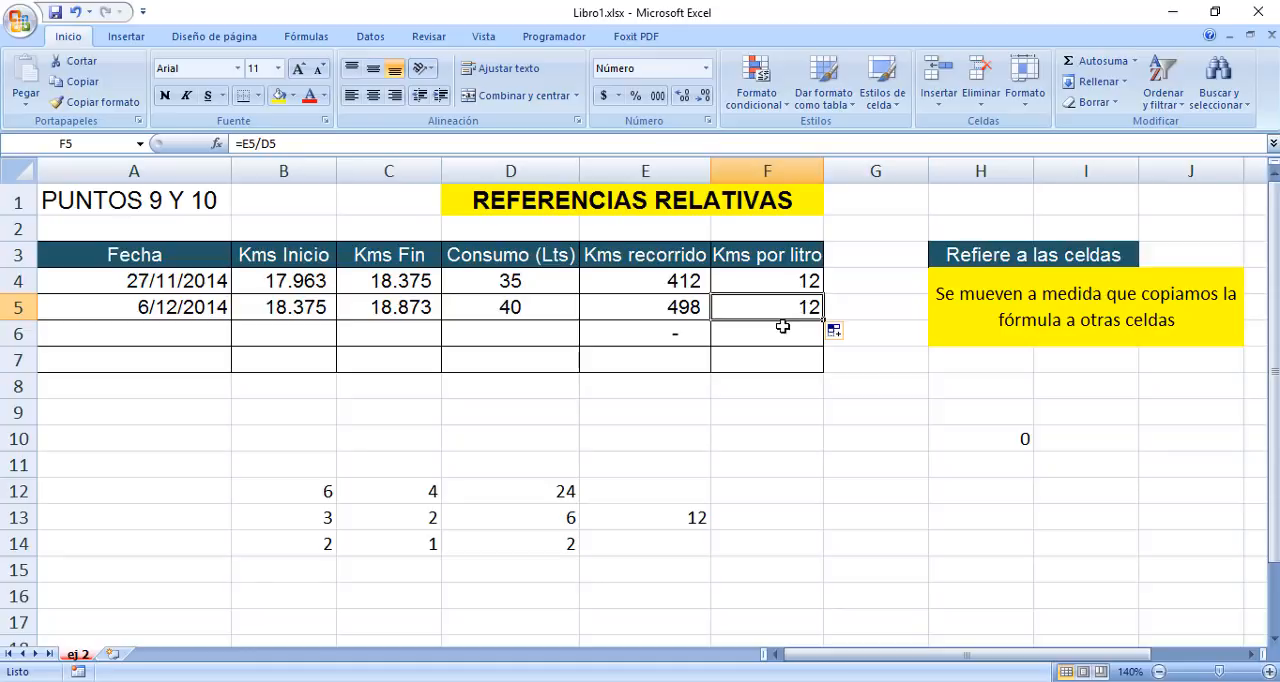
pyautogui.click(782, 329)
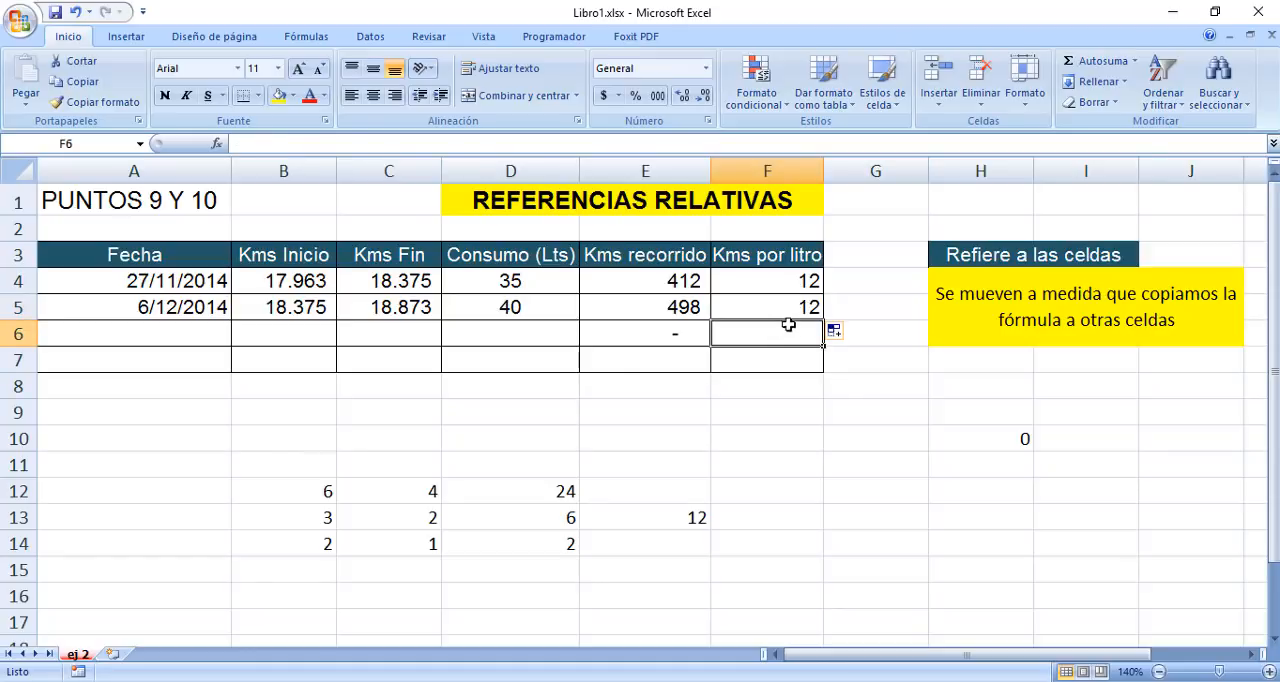
pyautogui.click(809, 309)
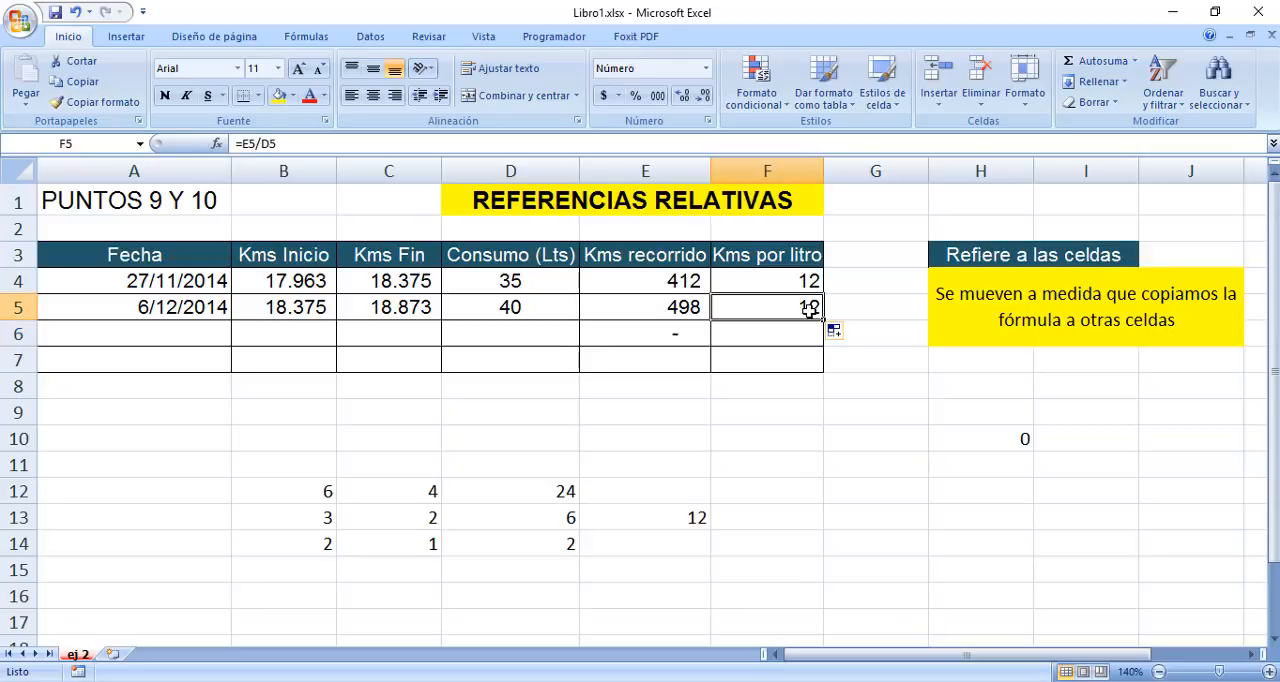
pyautogui.press('Delete')
pyautogui.click(807, 333)
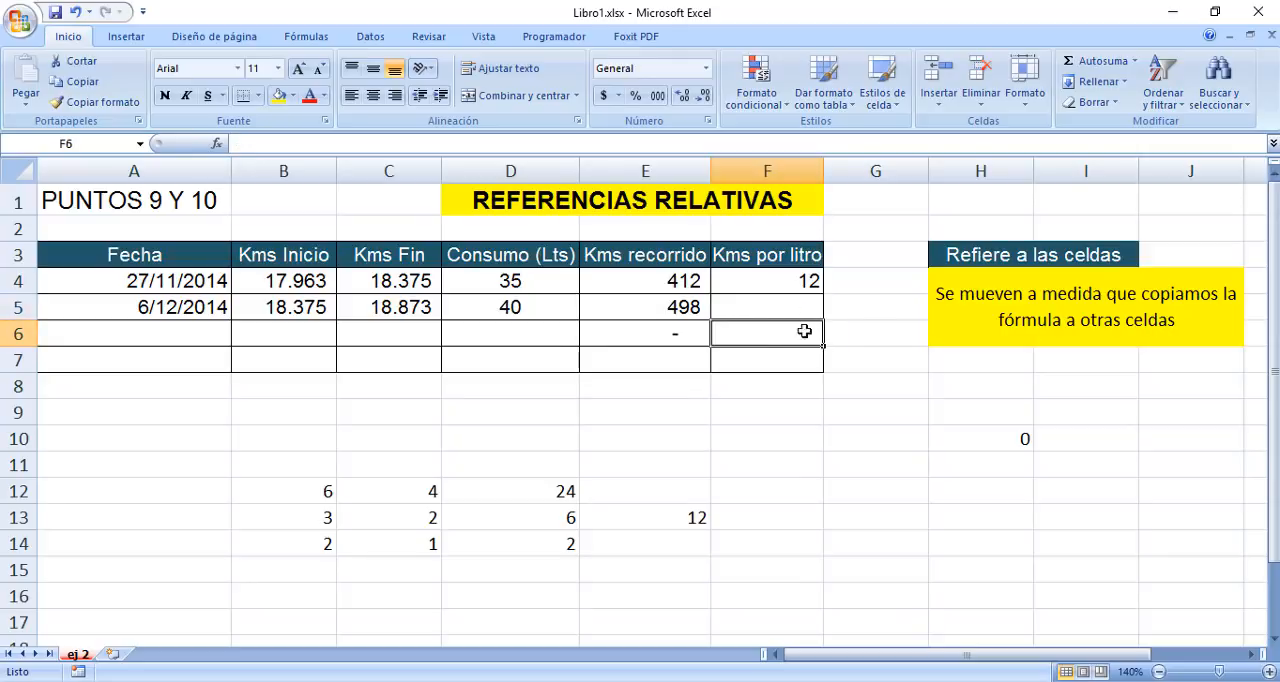
# Give cell F4 a yellow fill and a red font colour.
pyautogui.click(778, 280)
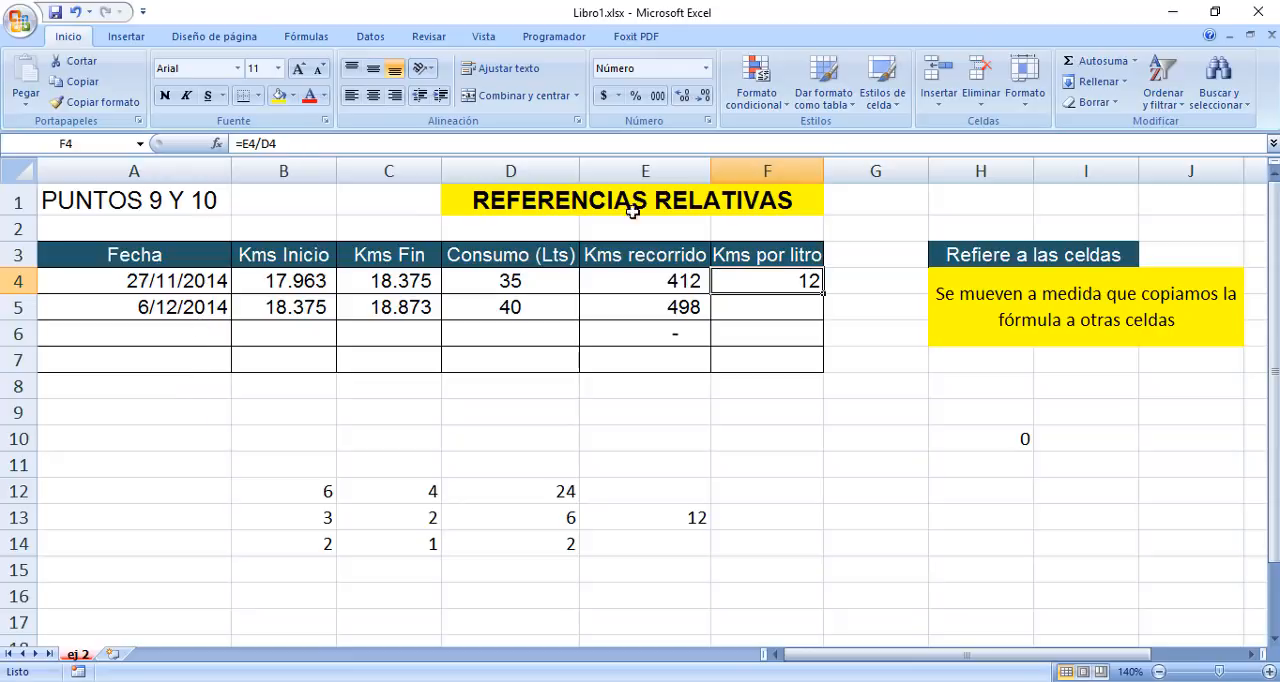
pyautogui.click(280, 96)
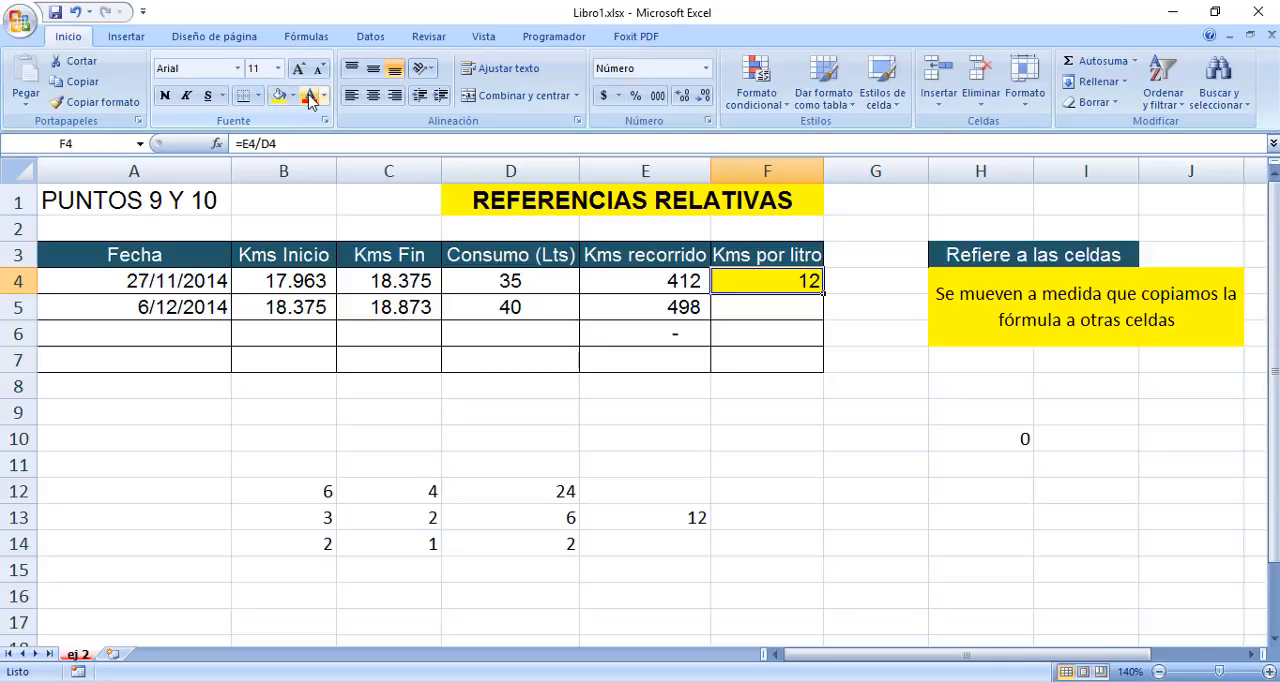
pyautogui.click(310, 97)
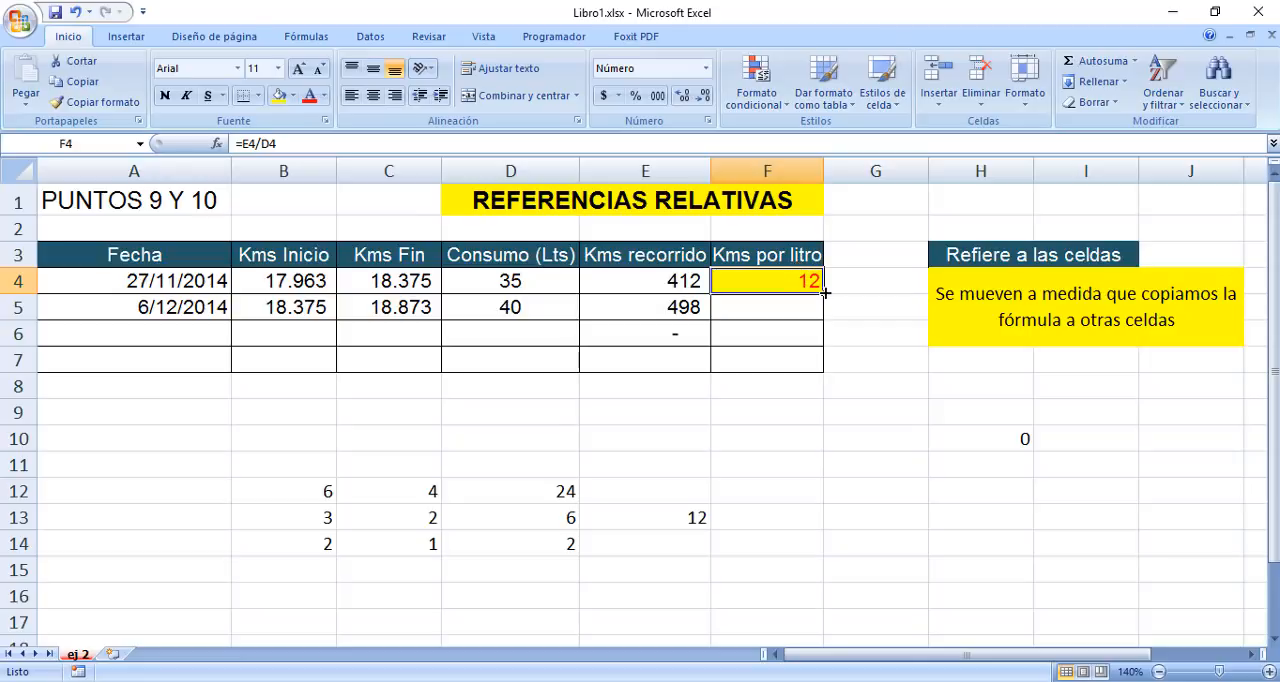
# Fill the coloured F4 cell down into F5 and compare the formula and formatting of both cells.
pyautogui.moveTo(824, 292); pyautogui.dragTo(826, 314)
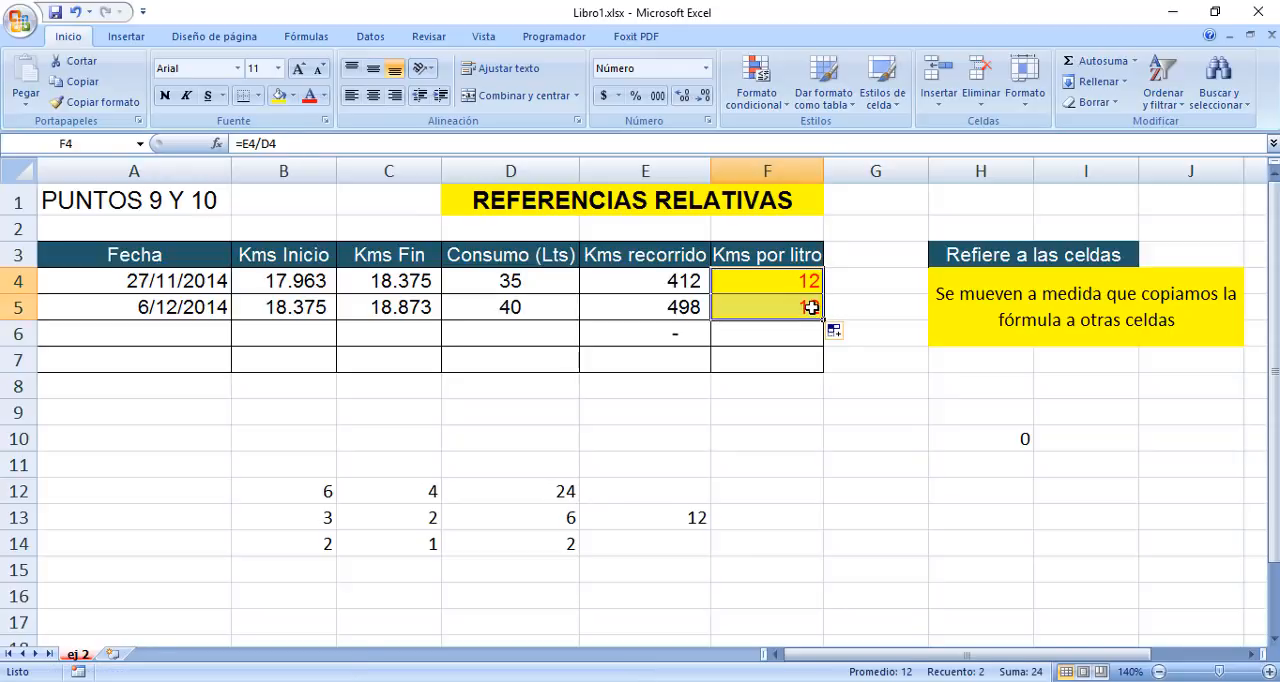
pyautogui.click(810, 308)
pyautogui.click(800, 283)
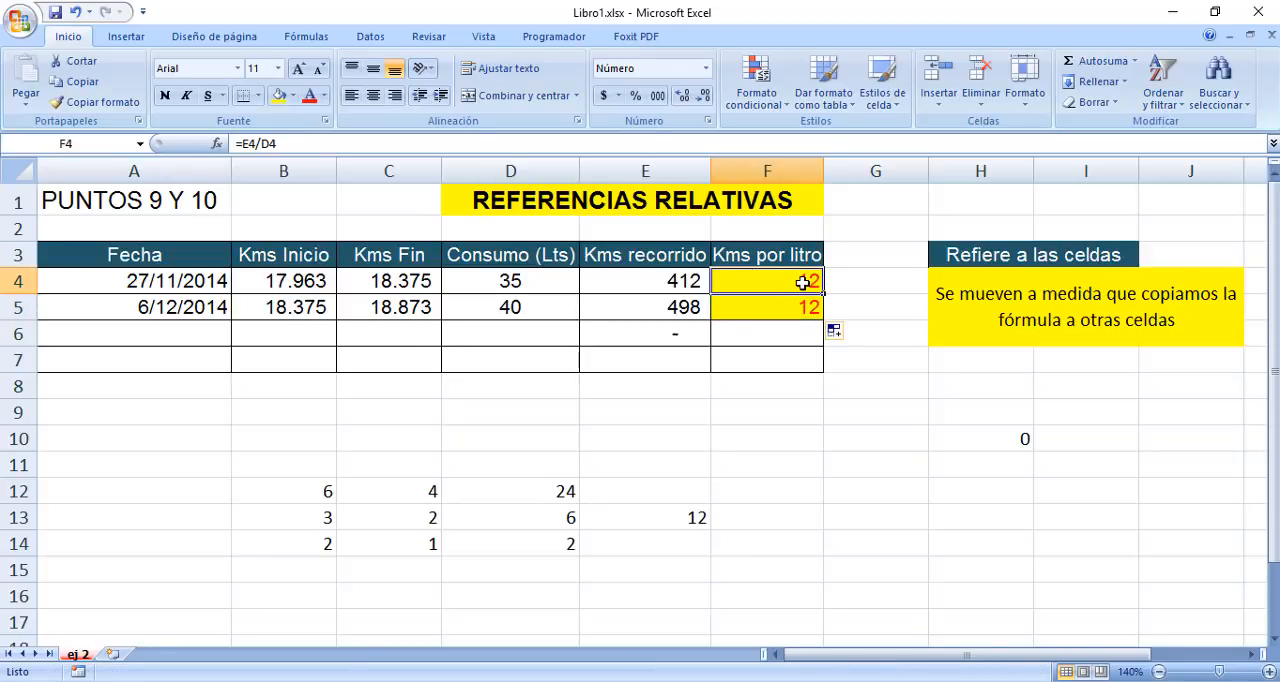
pyautogui.click(802, 302)
pyautogui.click(796, 286)
pyautogui.click(796, 308)
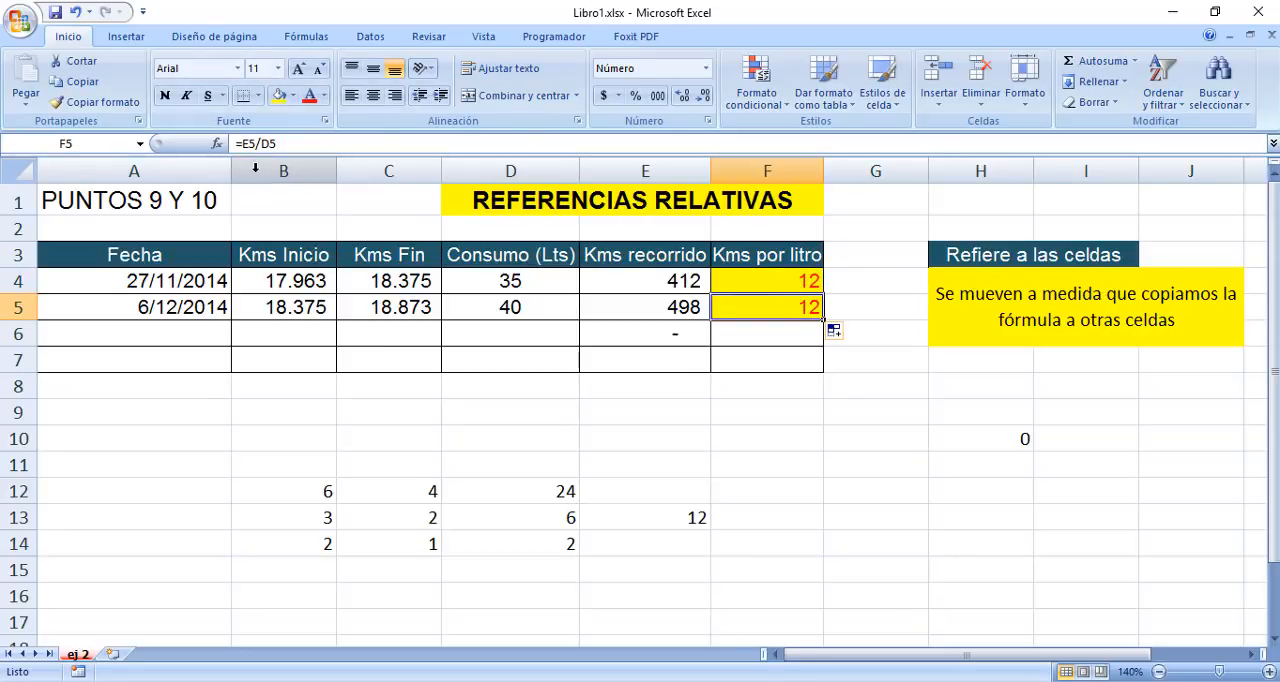
pyautogui.click(760, 284)
pyautogui.click(765, 308)
pyautogui.click(760, 285)
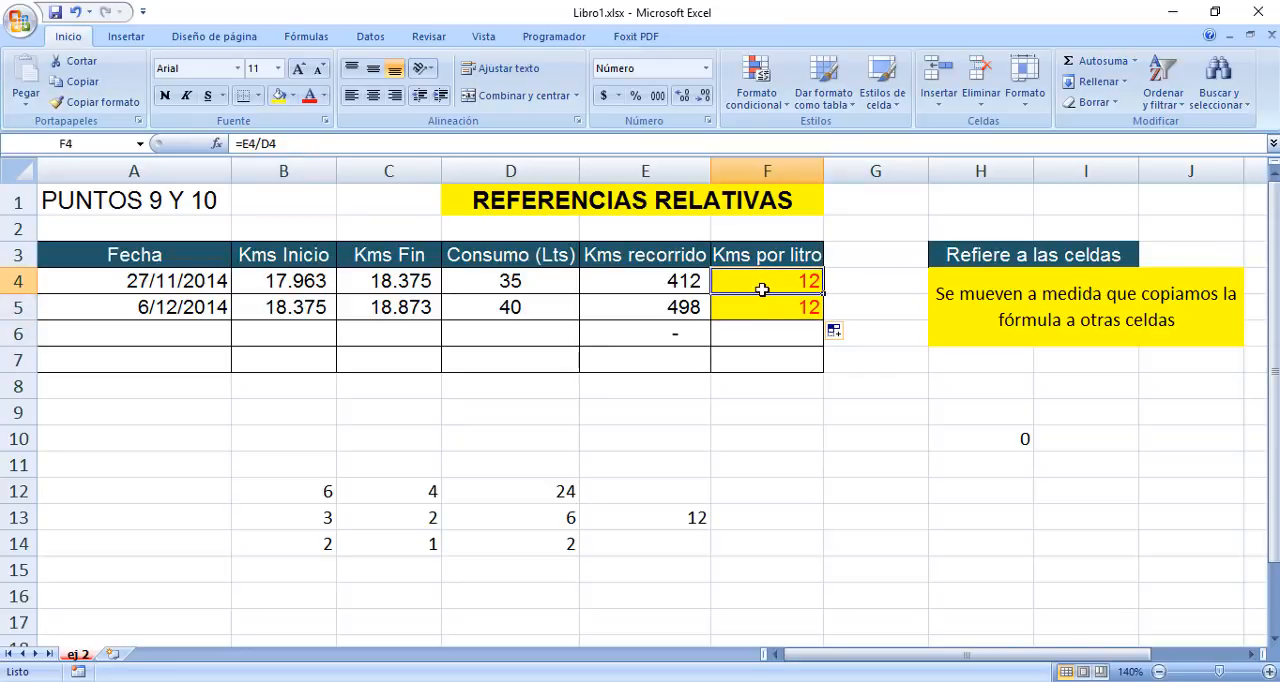
pyautogui.click(768, 308)
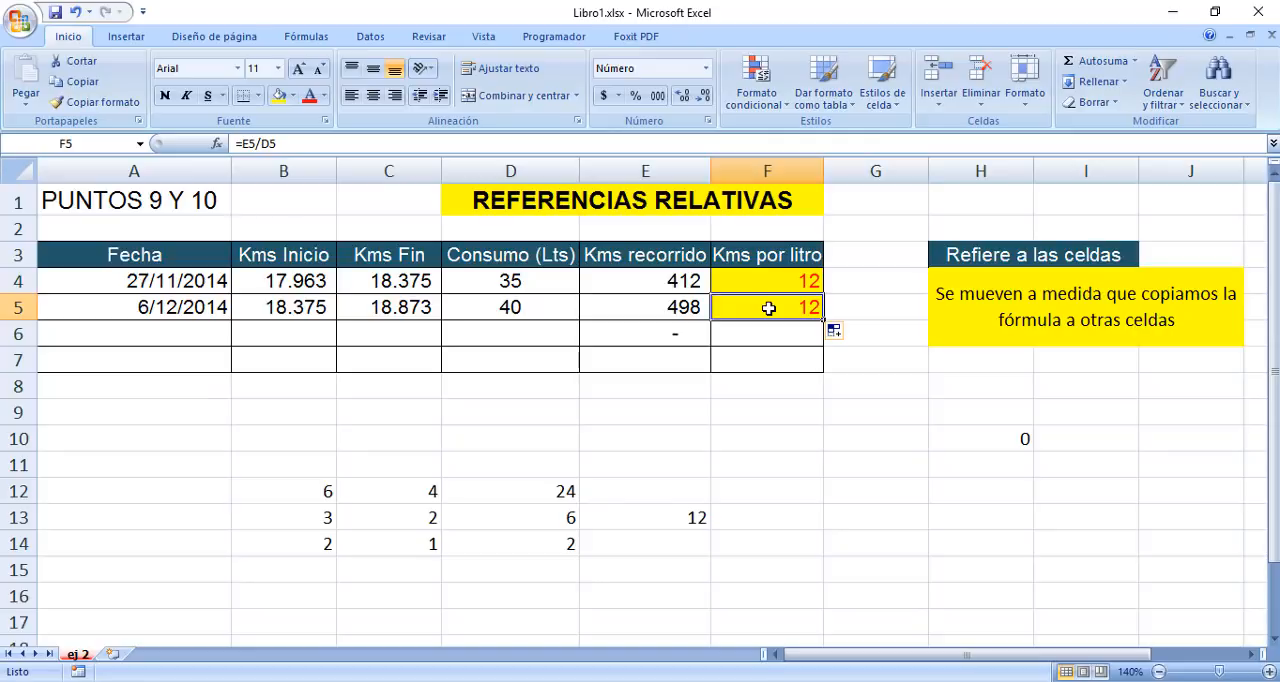
pyautogui.click(760, 280)
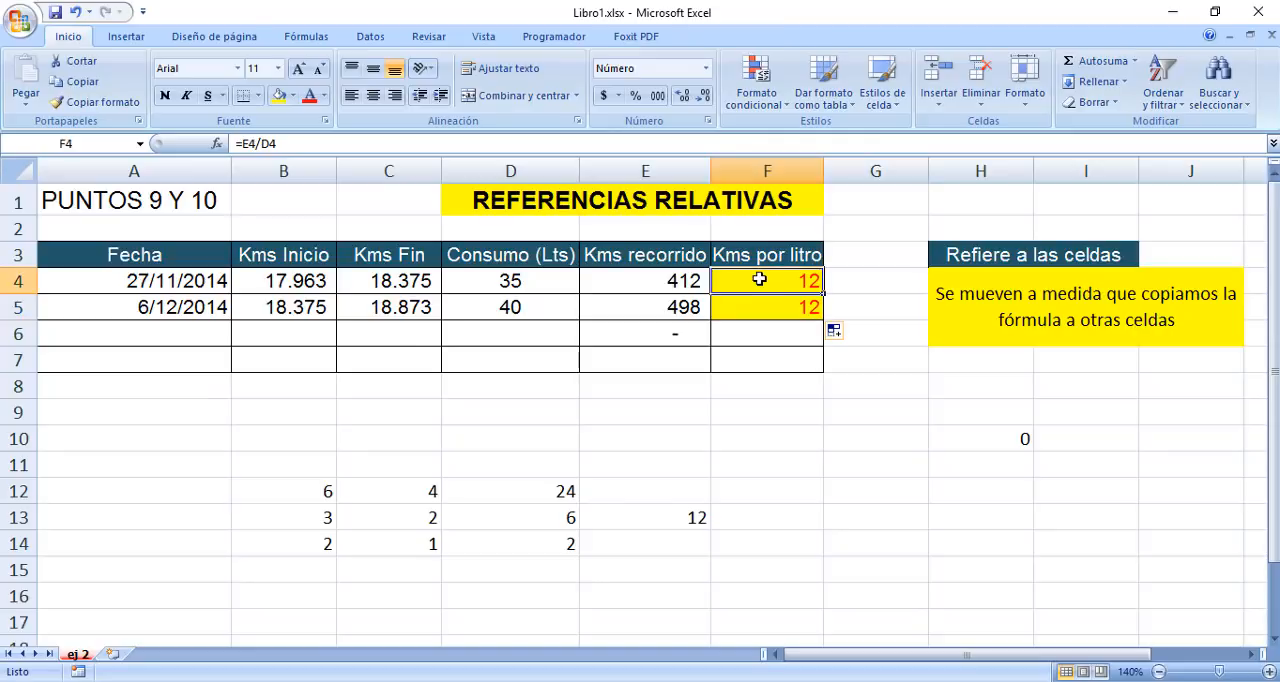
# Compare F4 and F5 once more and undo the fill into F5.
pyautogui.click(807, 305)
pyautogui.click(790, 286)
pyautogui.click(785, 302)
pyautogui.click(787, 286)
pyautogui.click(77, 13)
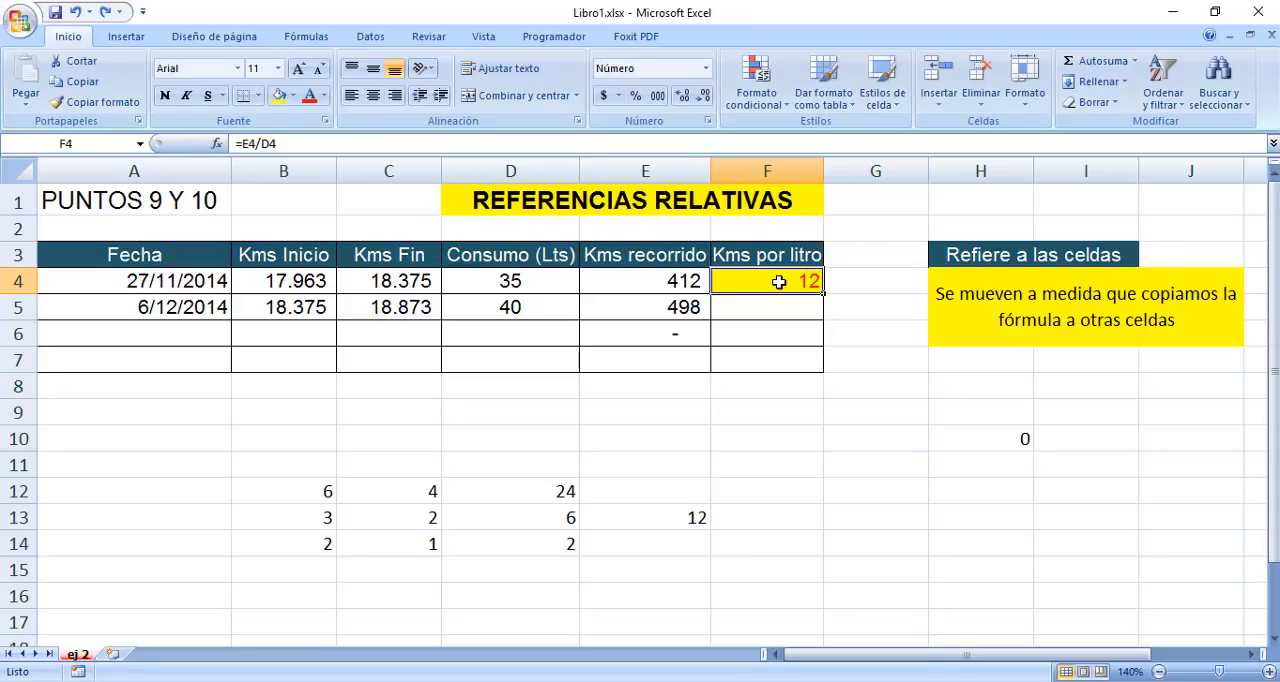
# Copy F4 and paste it into F5 with Pegado especial, using the Fórmulas option.
pyautogui.click(67, 84)
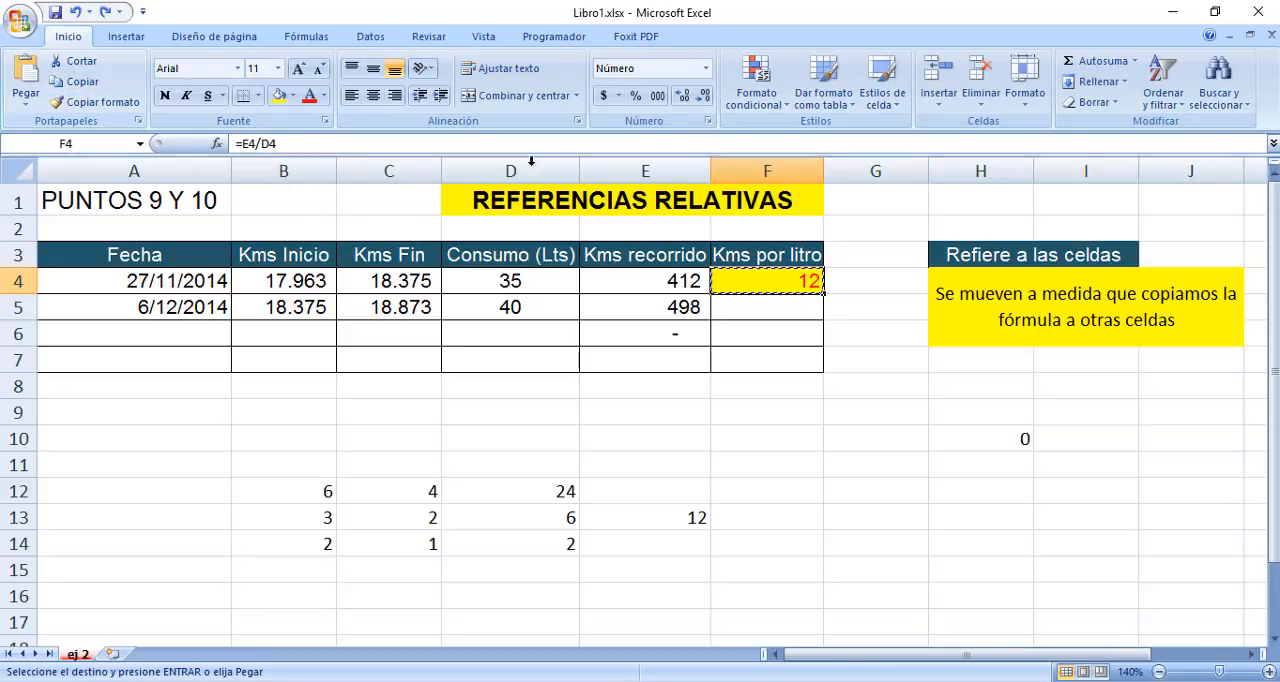
pyautogui.click(744, 317)
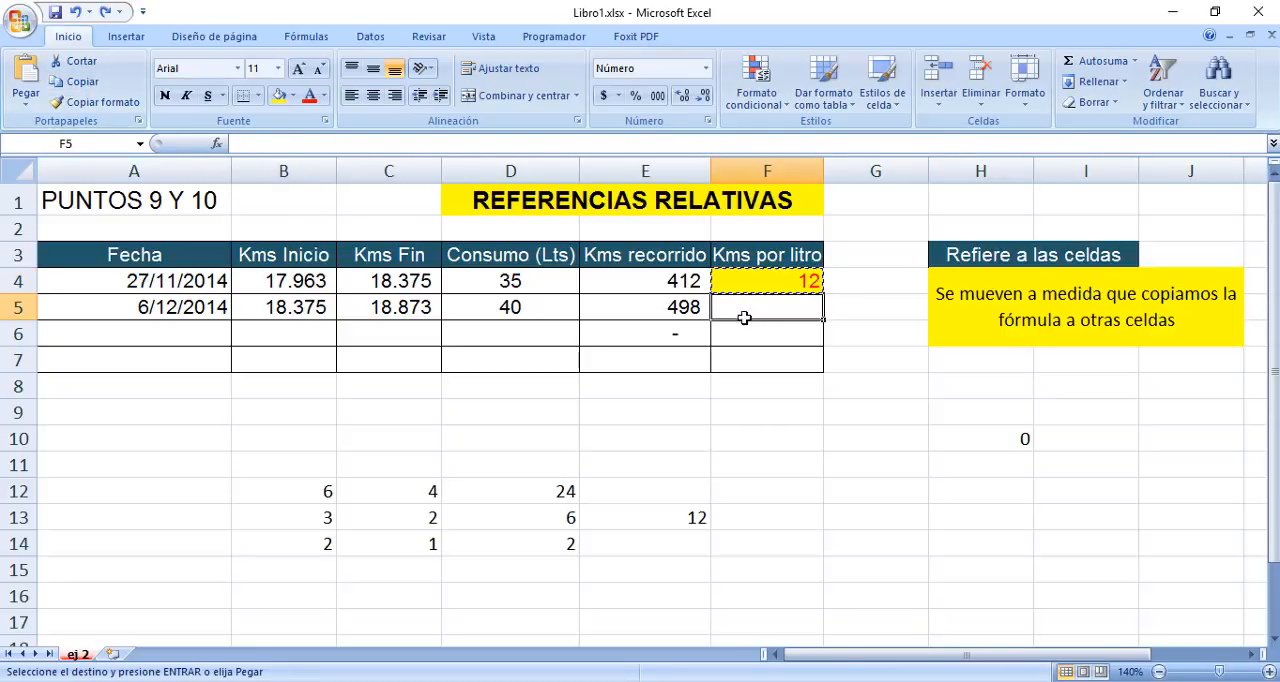
pyautogui.moveTo(744, 317); pyautogui.dragTo(746, 335)
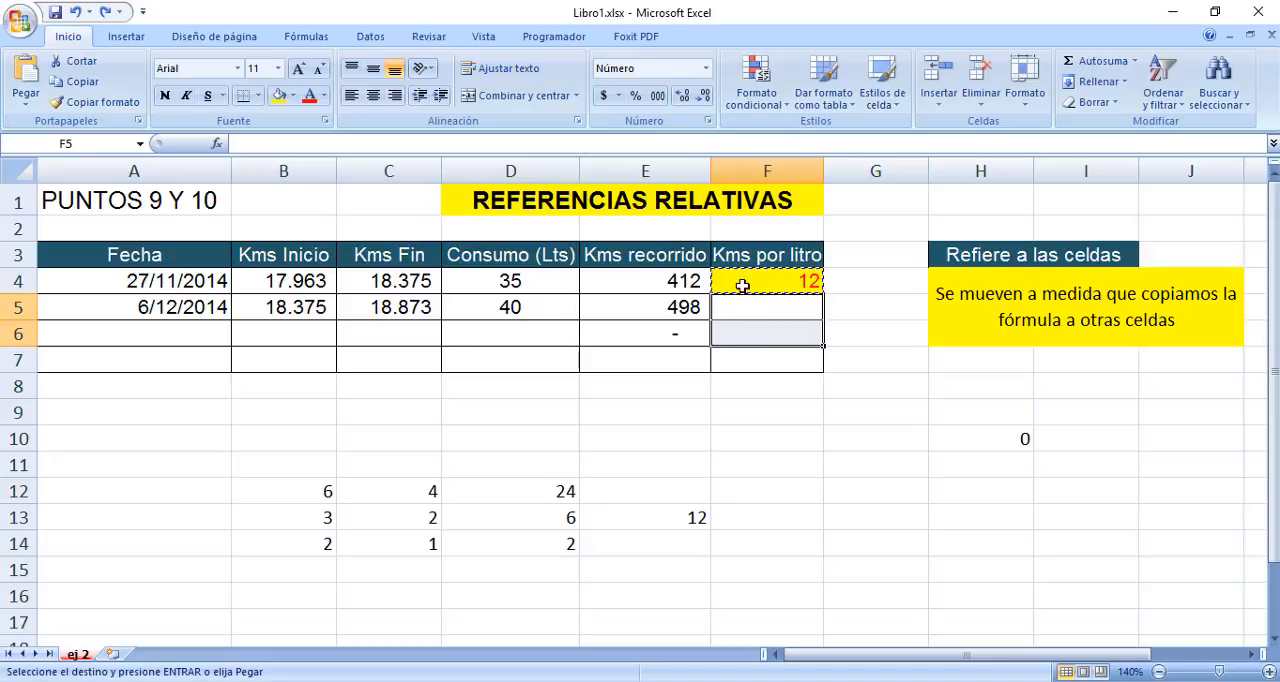
pyautogui.moveTo(740, 308); pyautogui.dragTo(754, 497)
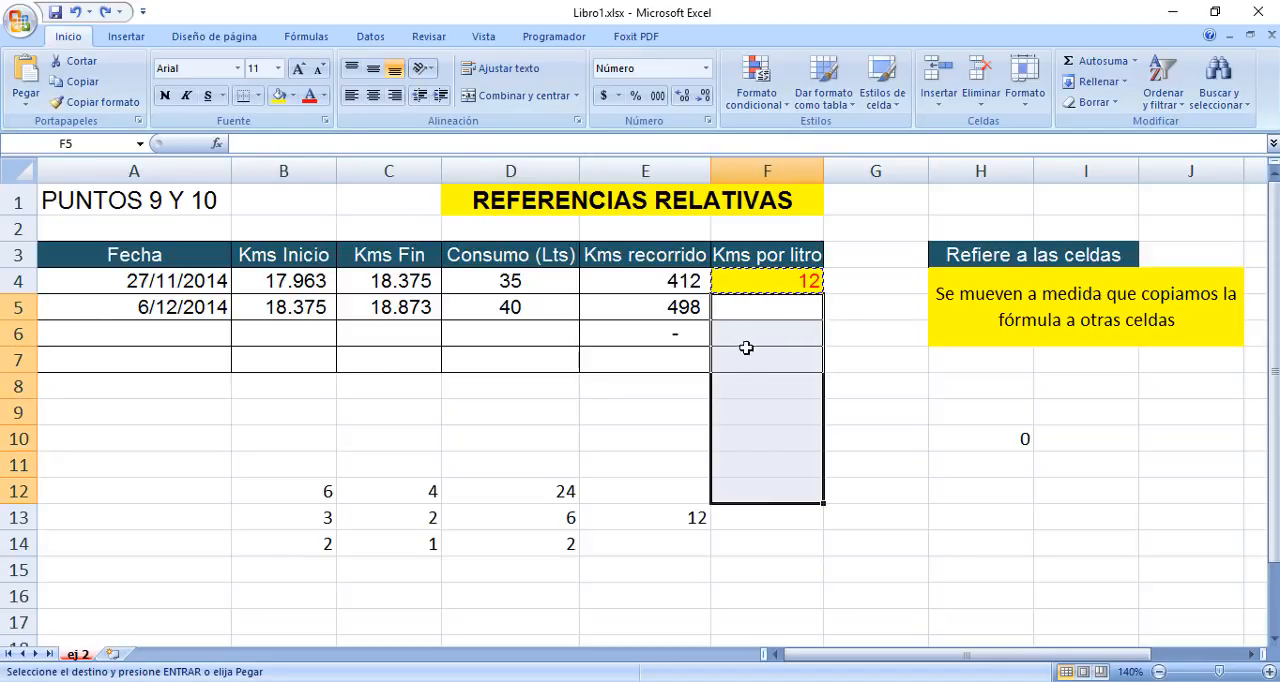
pyautogui.click(721, 305)
pyautogui.rightClick(721, 305)
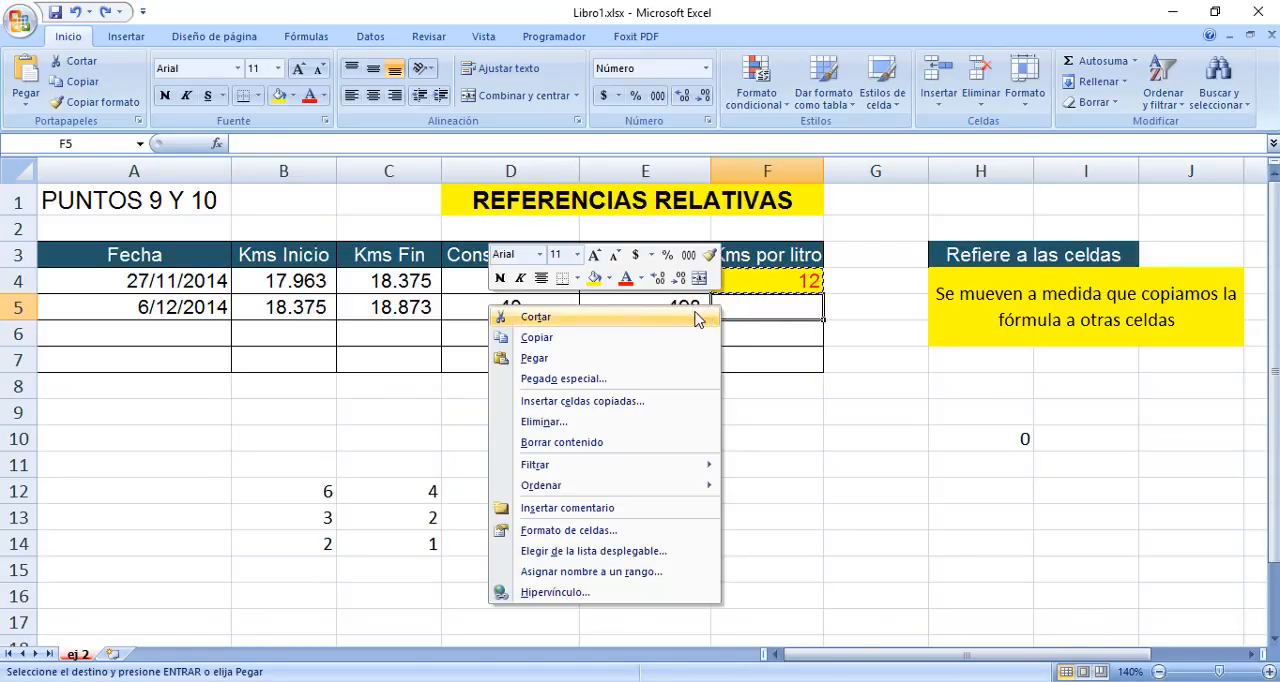
pyautogui.click(668, 379)
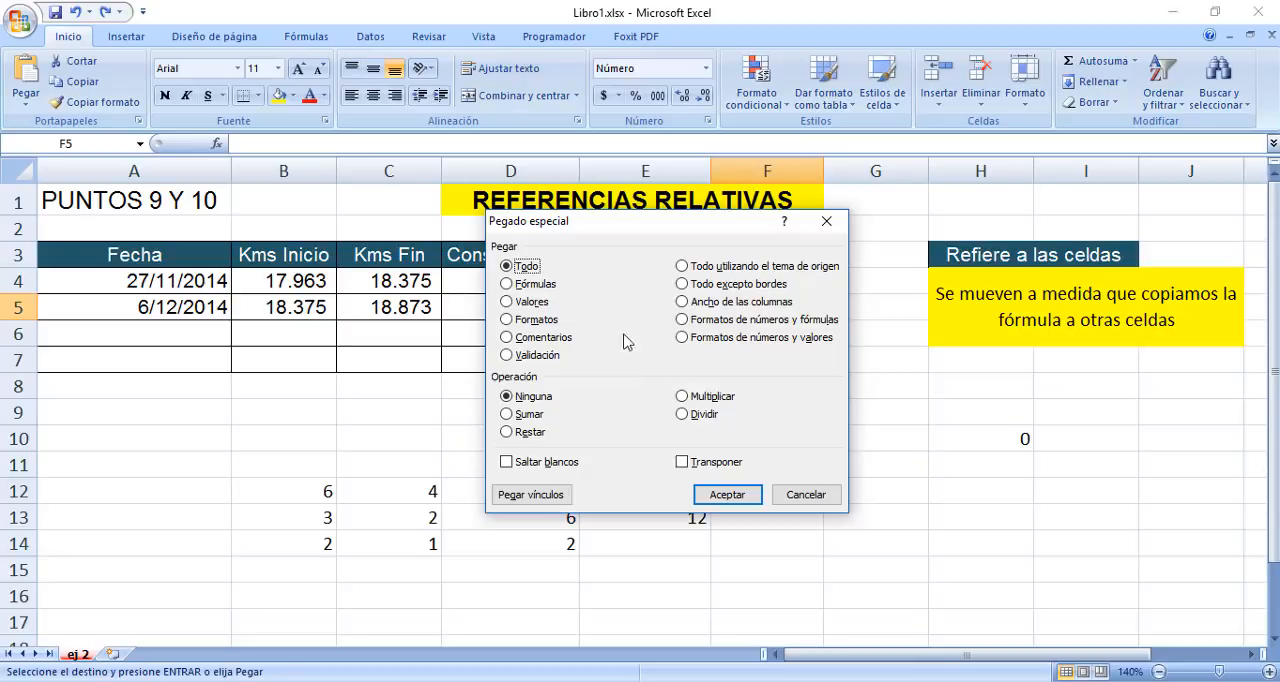
pyautogui.click(512, 286)
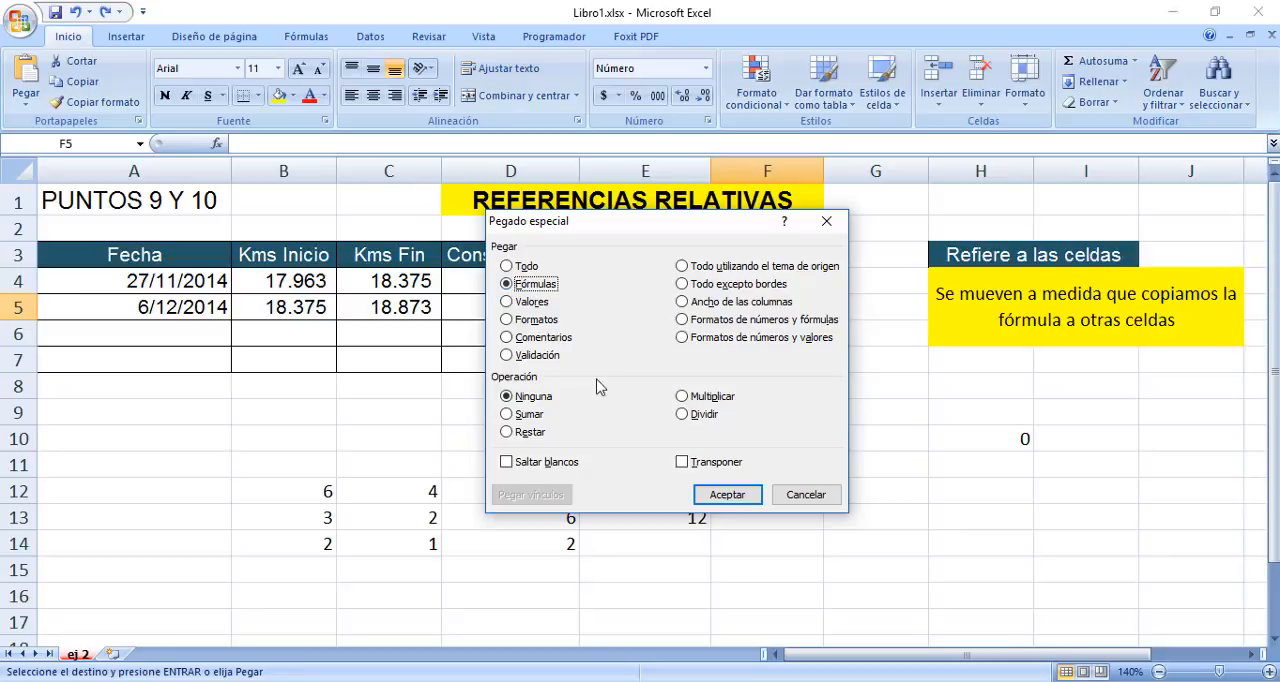
pyautogui.click(727, 495)
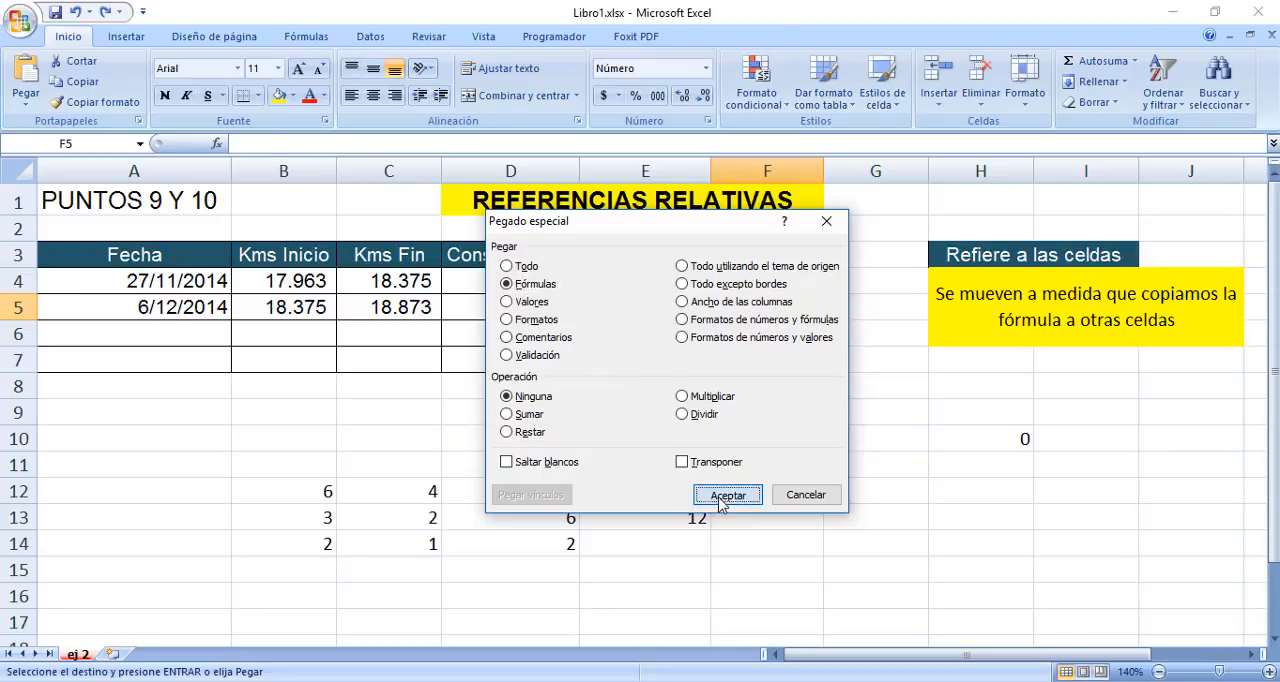